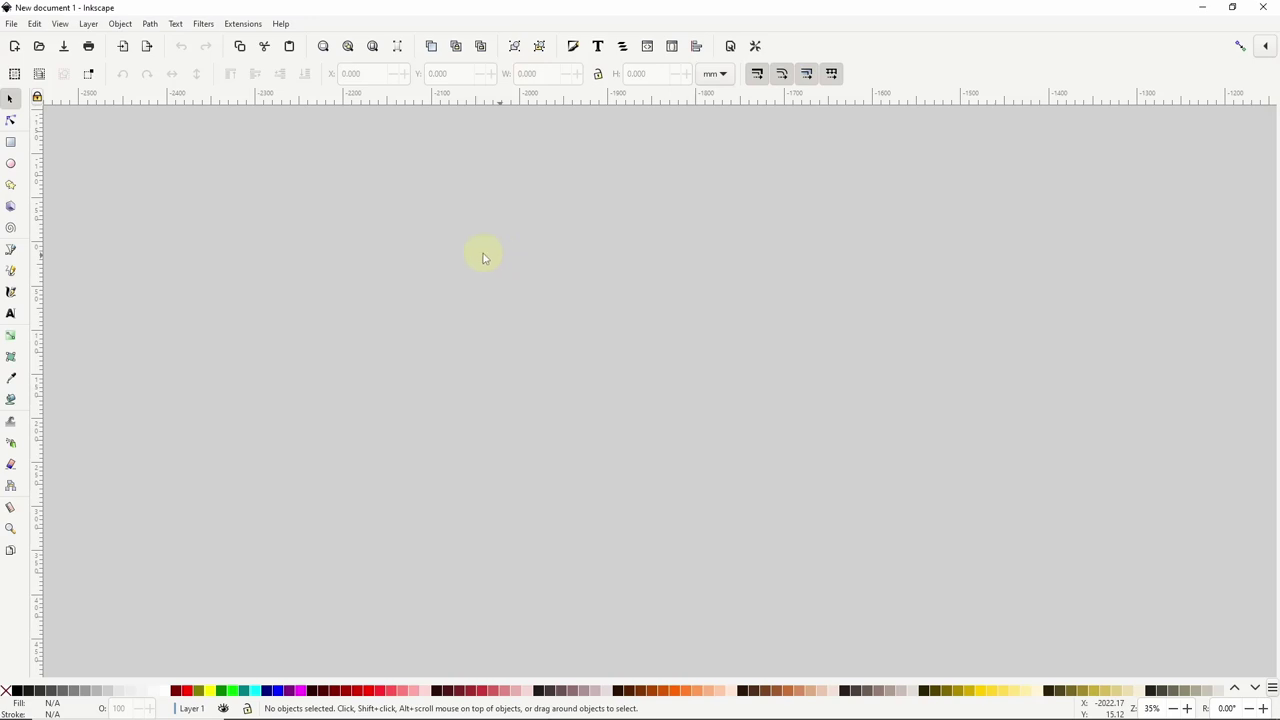
Step: Draw a tall narrow red rectangle and round its corners
click(10, 142)
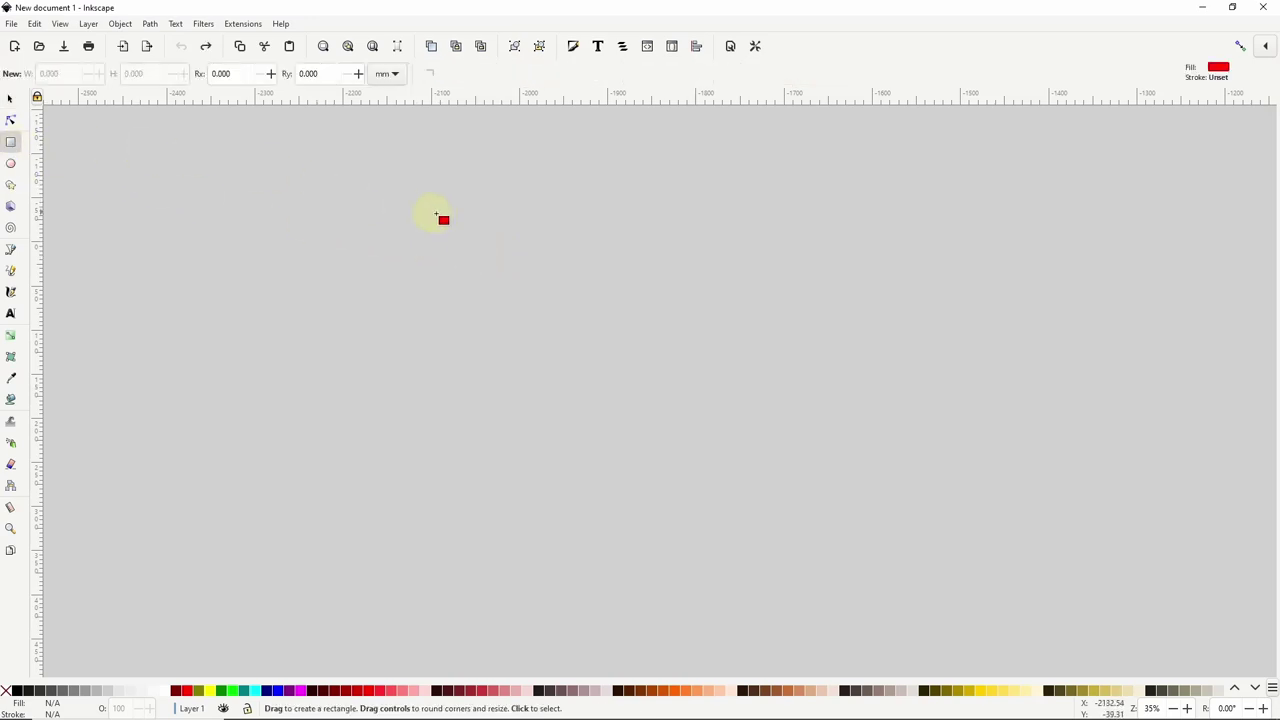
drag(526, 211, 552, 435)
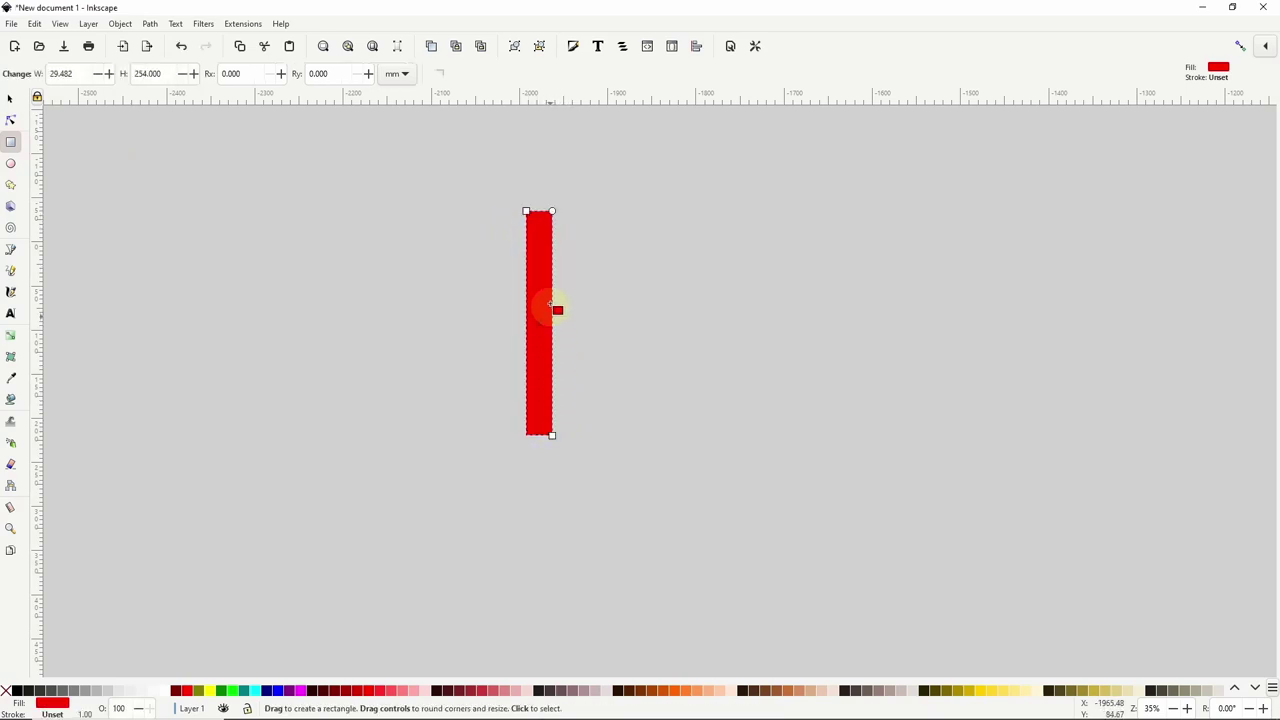
drag(552, 211, 556, 257)
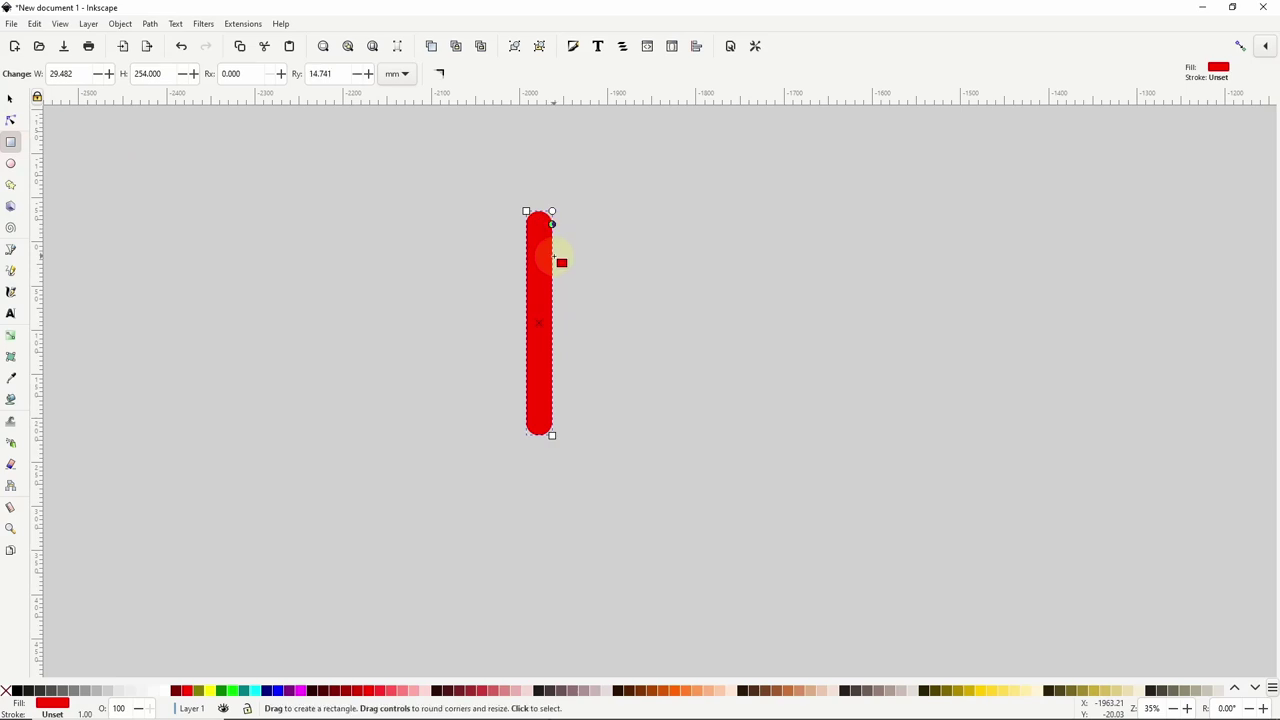
Step: Convert the rounded rectangle to a path and join its bottom nodes into a single point
click(150, 24)
click(163, 40)
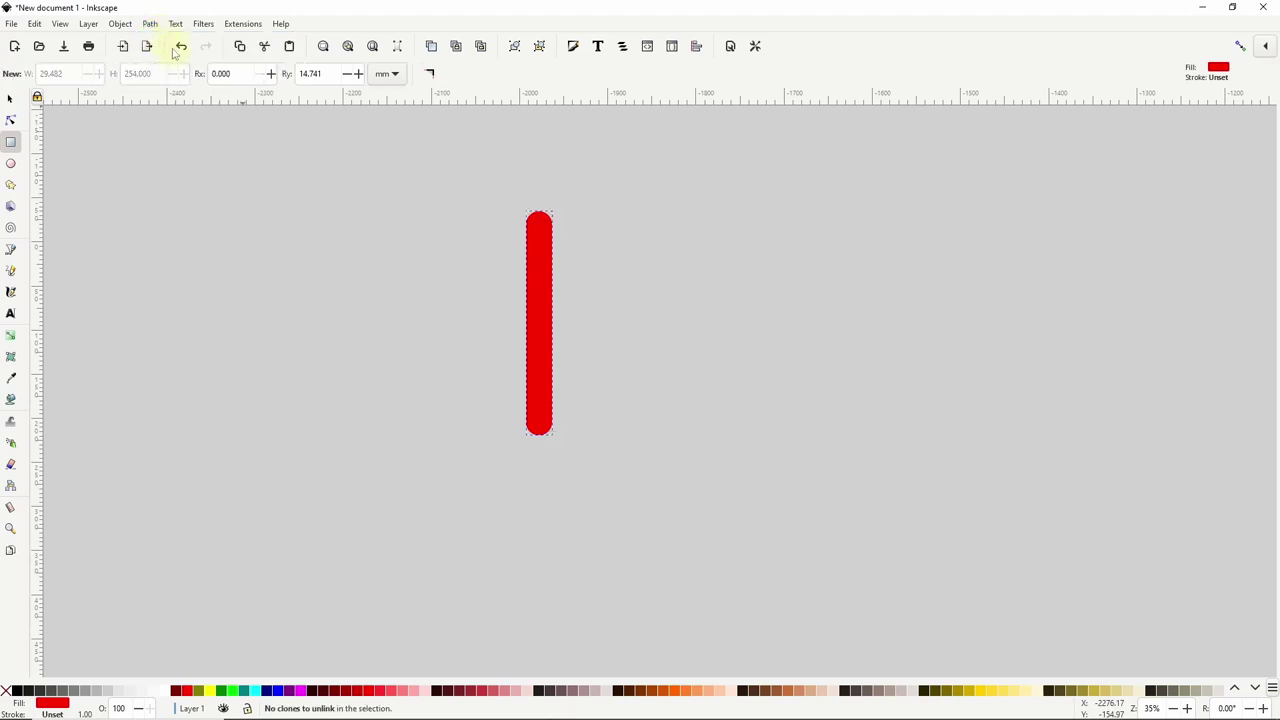
click(10, 120)
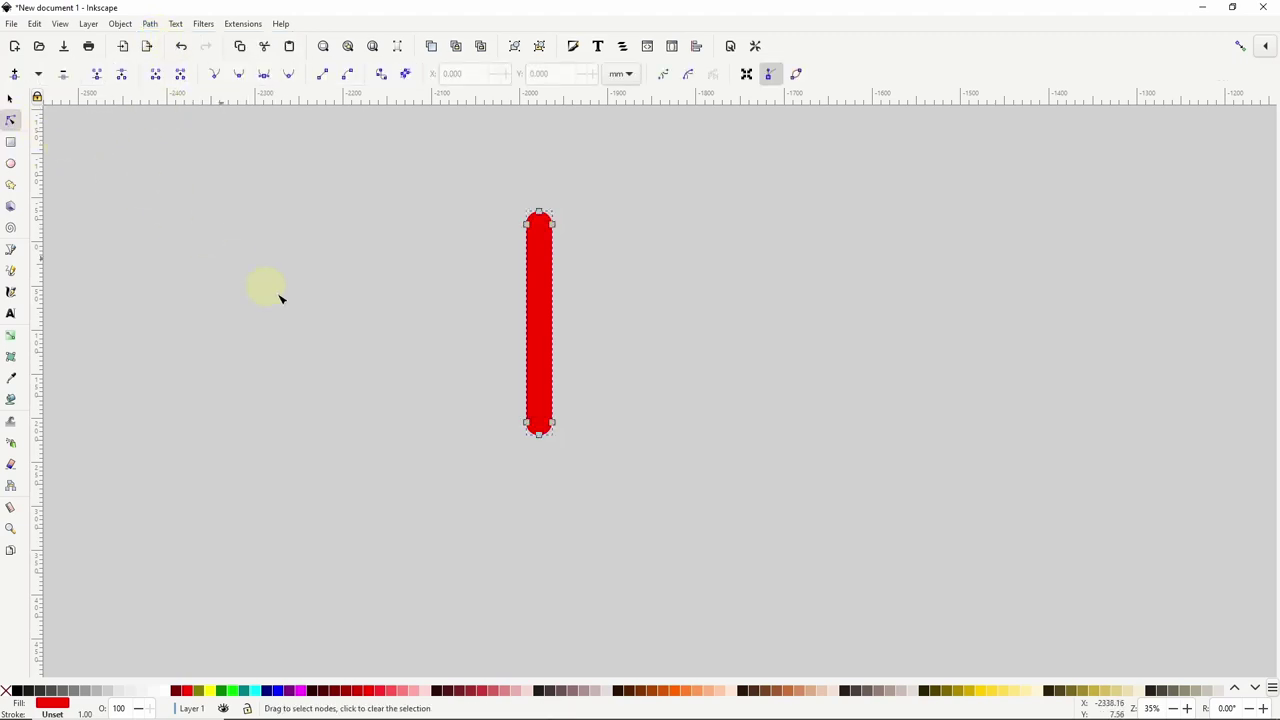
drag(456, 375, 595, 471)
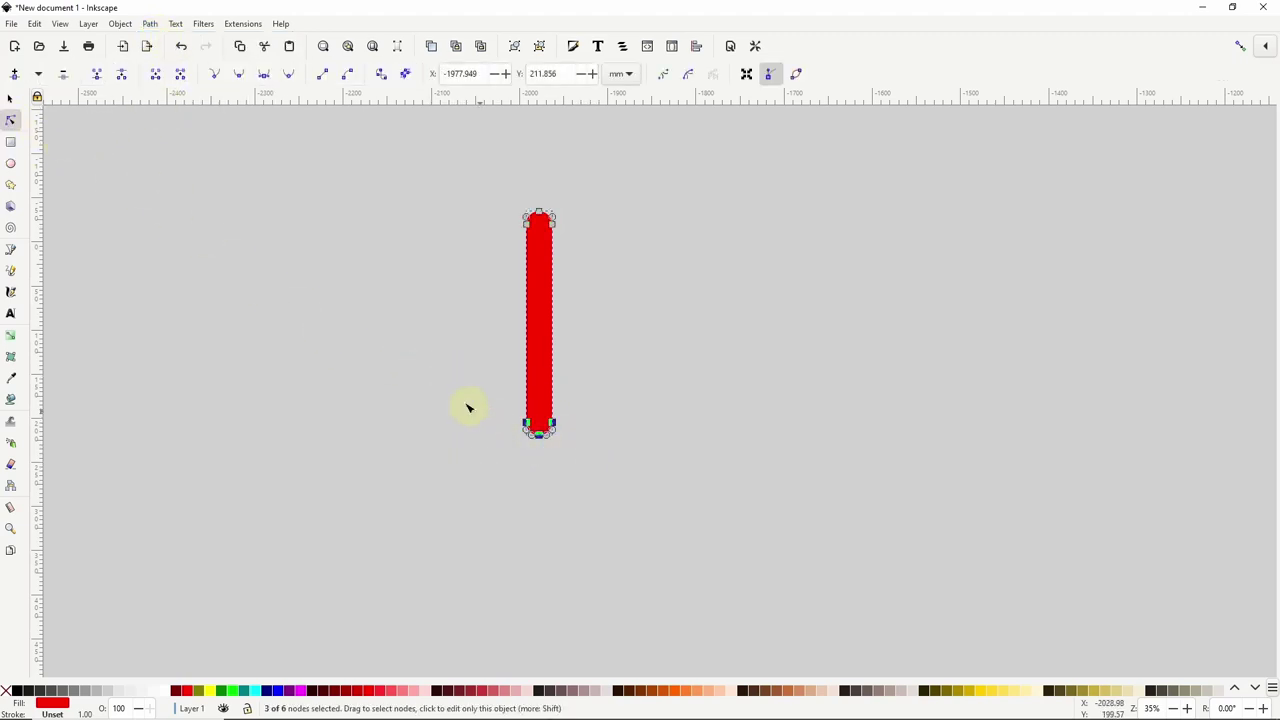
click(97, 76)
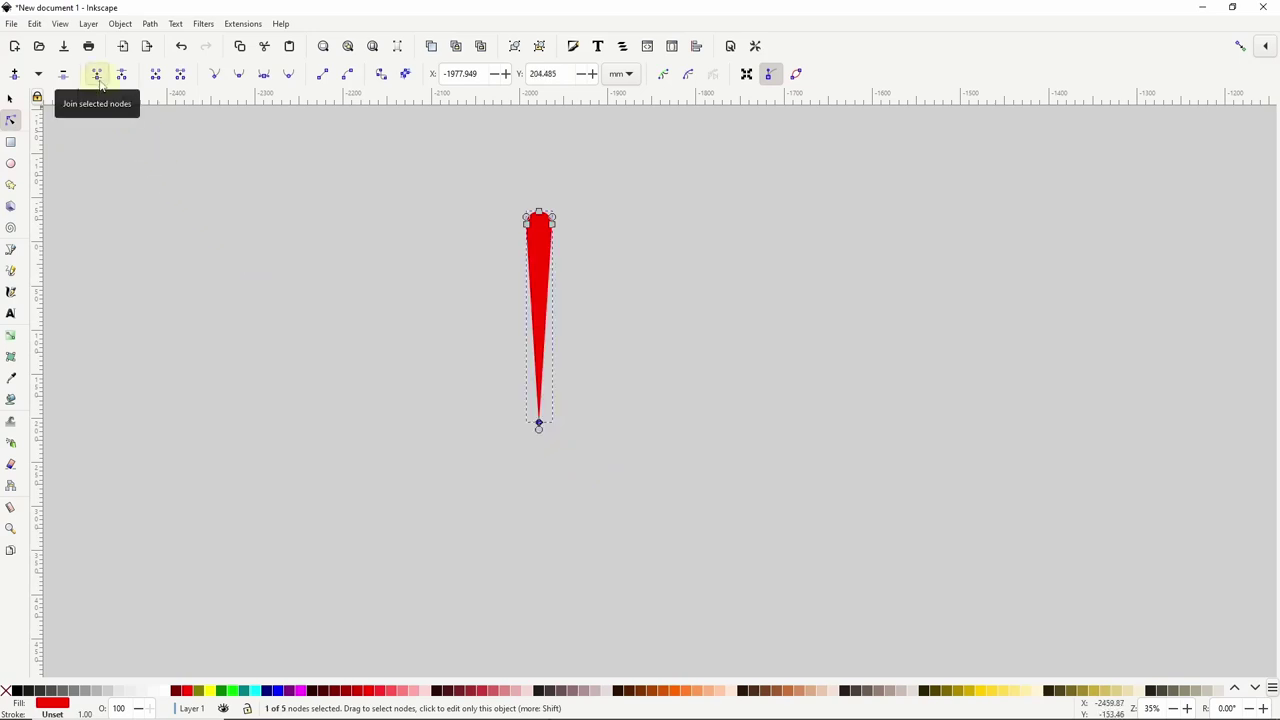
click(12, 98)
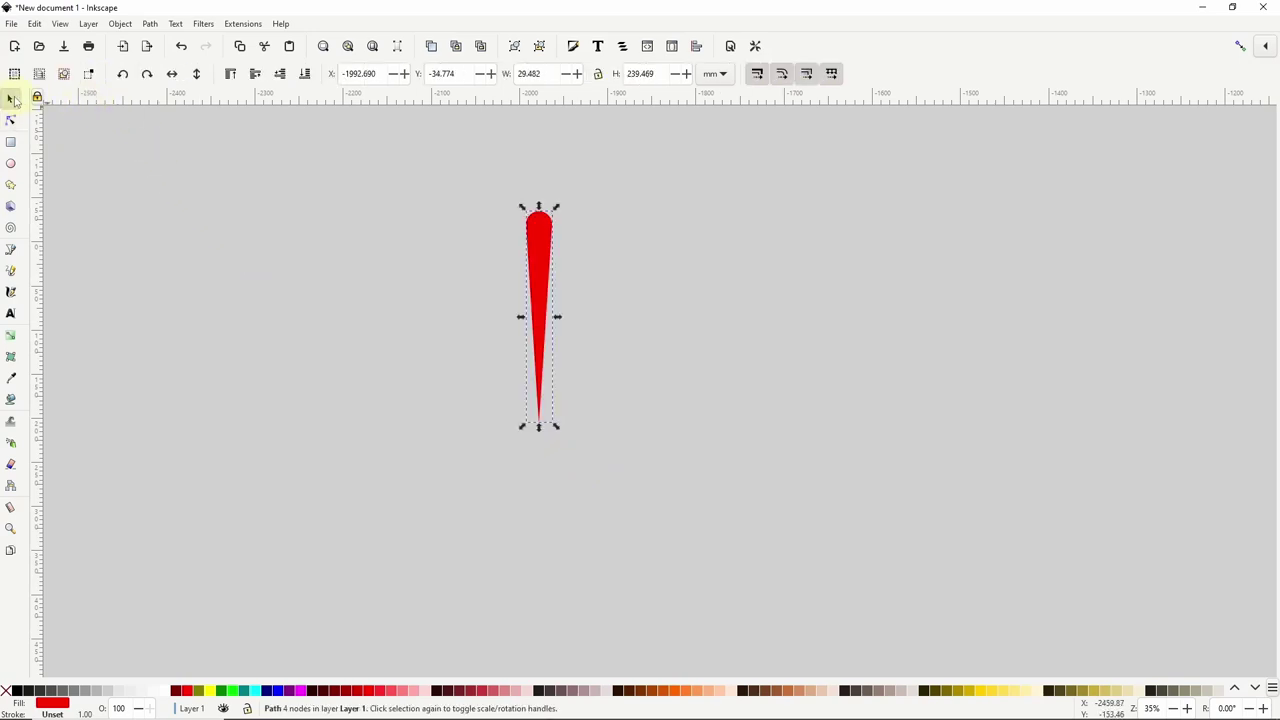
Step: Duplicate the spike, move the copy left, shrink it proportionally and tilt it
key(ctrl+d)
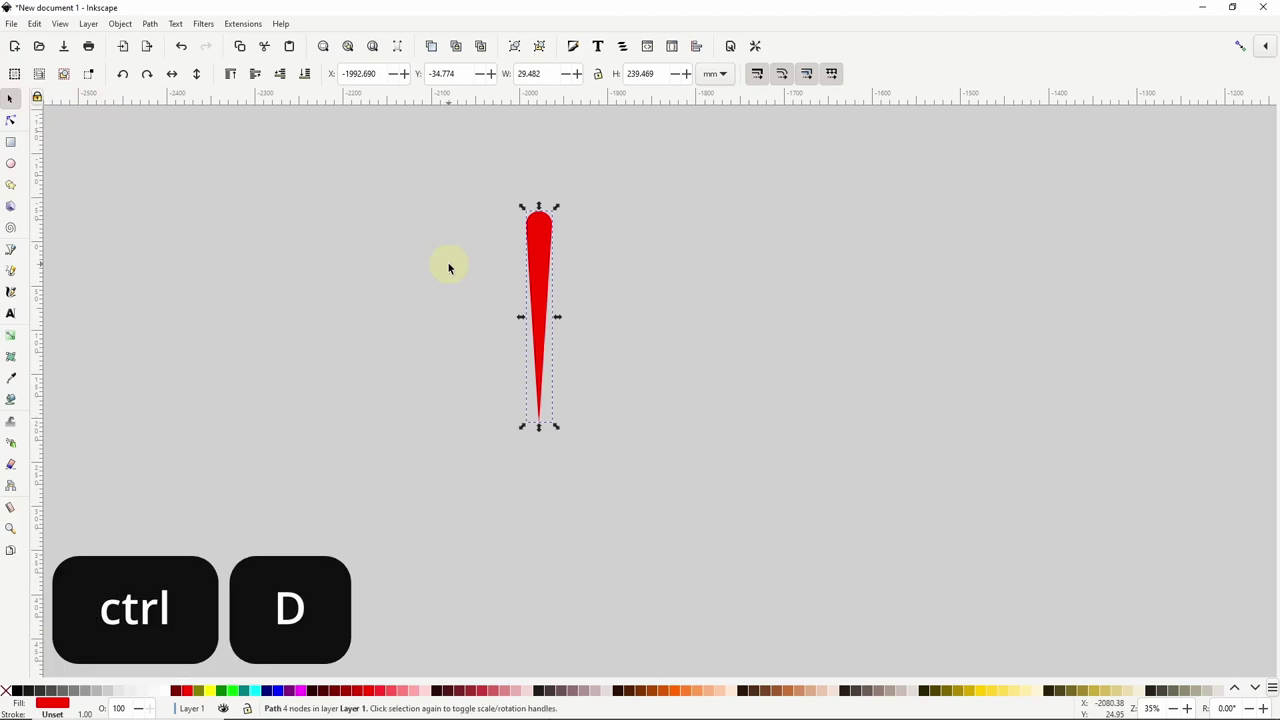
drag(525, 265, 469, 252)
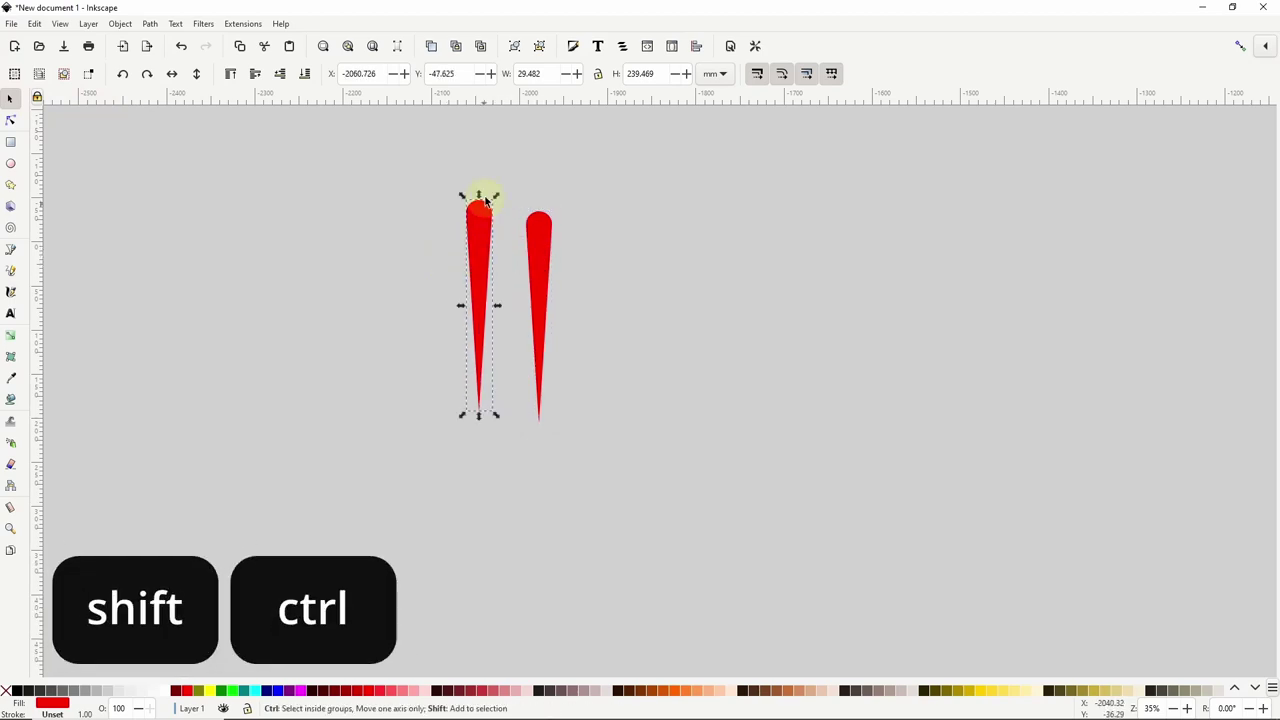
drag(495, 196, 497, 250)
click(479, 252)
Step: Duplicate the small spike, flip it vertically and horizontally, and move it lower left
key(ctrl+d)
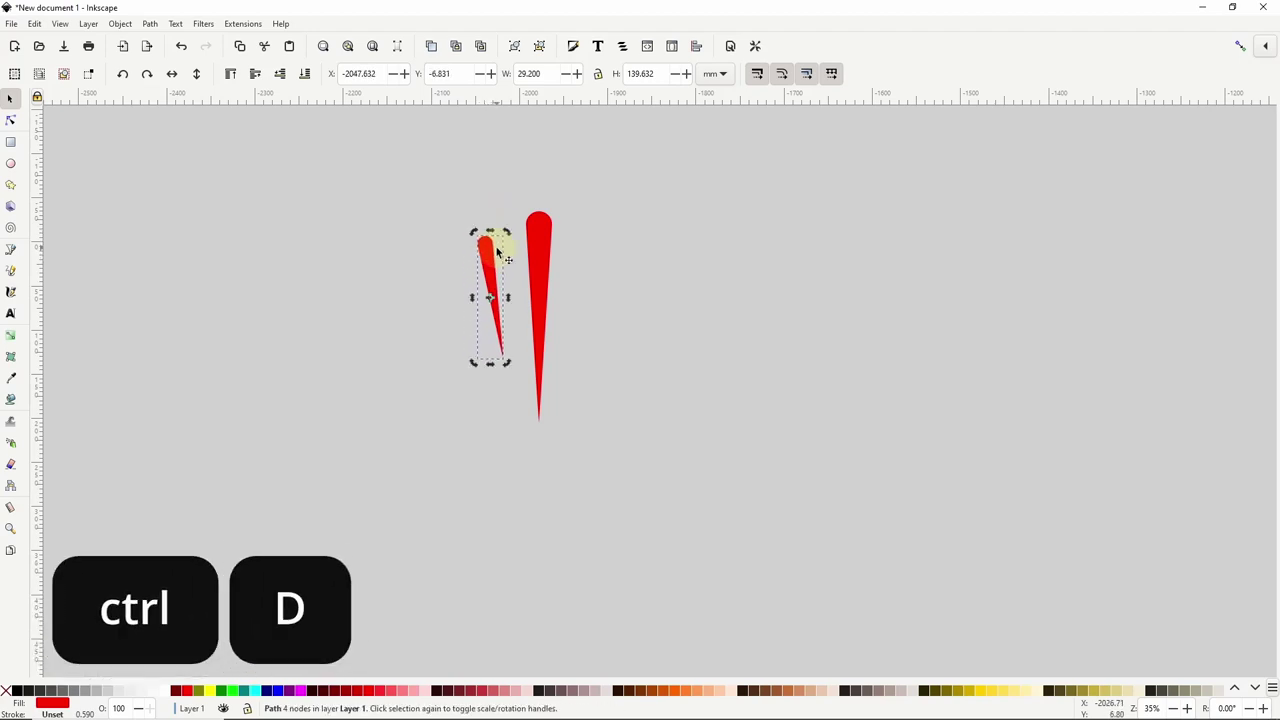
key(v)
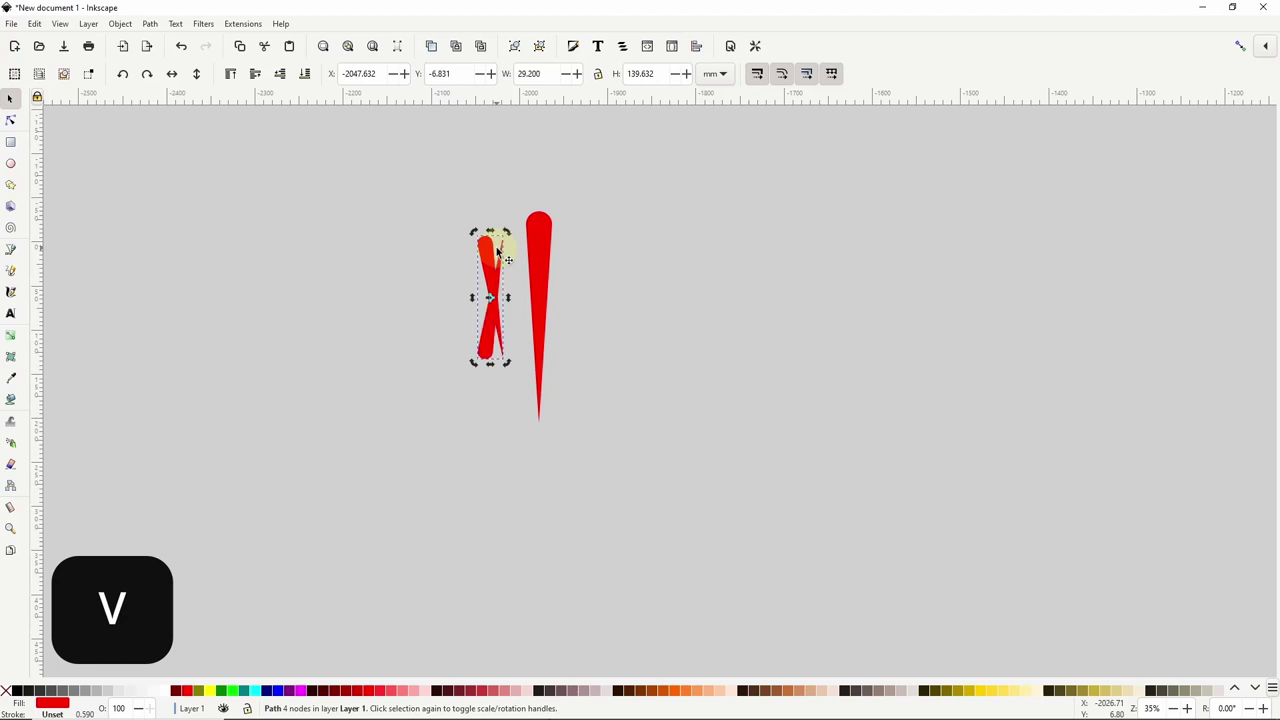
key(h)
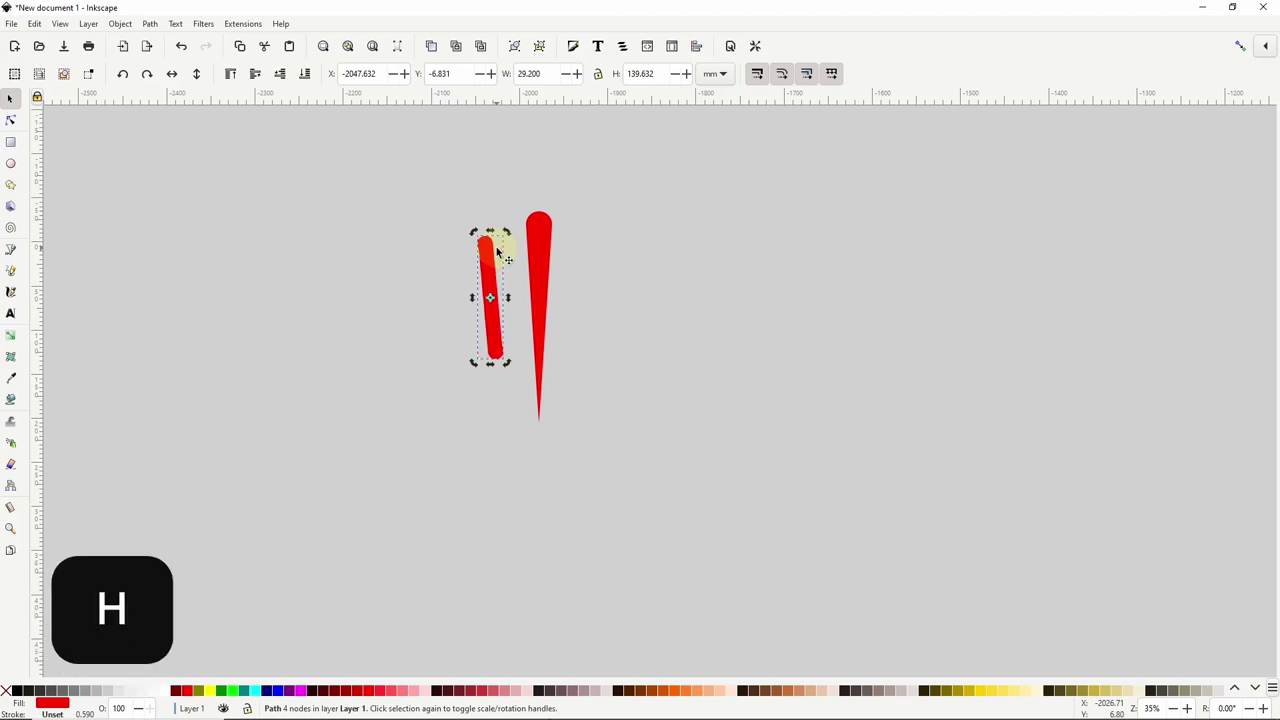
drag(494, 332, 457, 416)
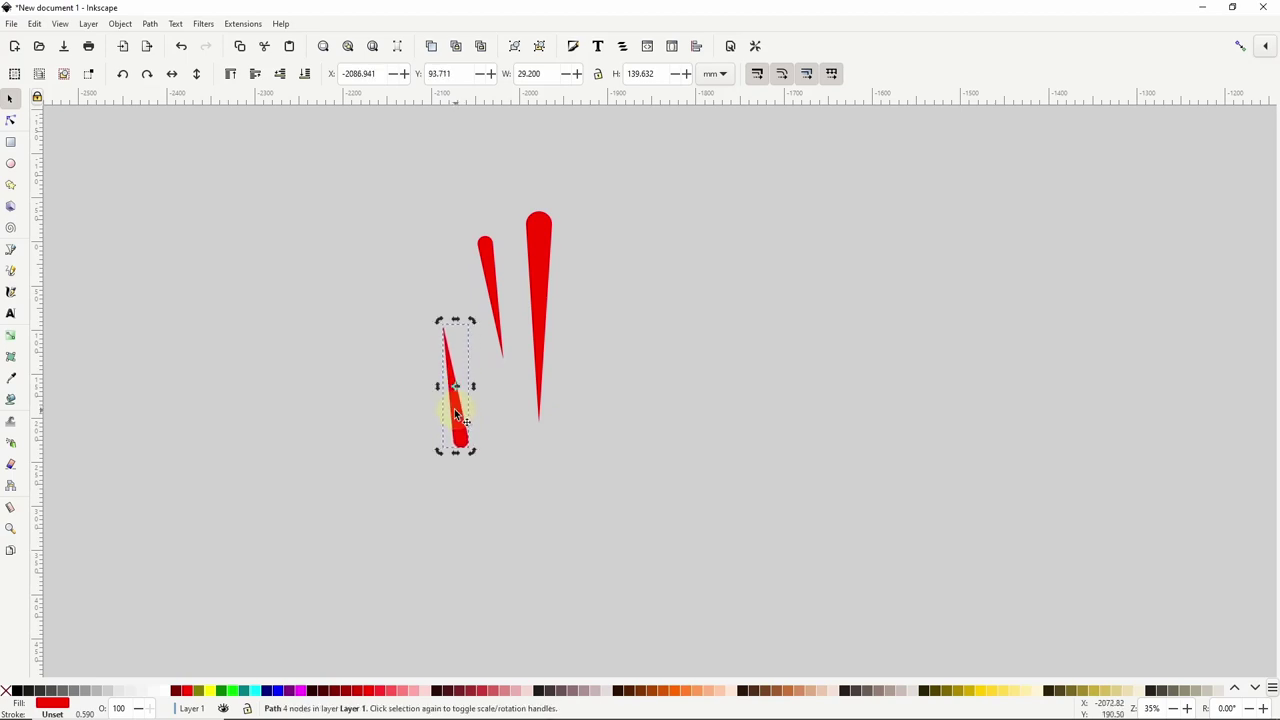
Step: Draw a thin rounded red bar below the spikes and select all four shapes
click(10, 141)
drag(479, 368, 490, 495)
click(10, 98)
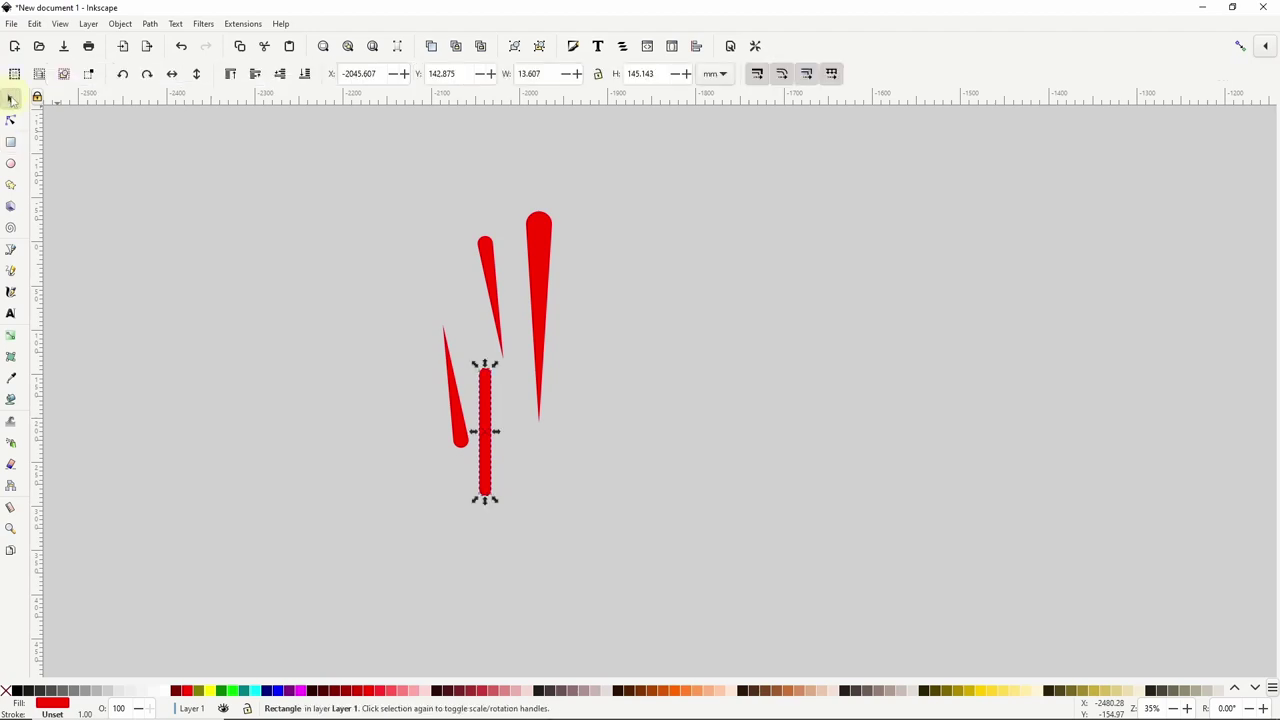
drag(358, 172, 646, 520)
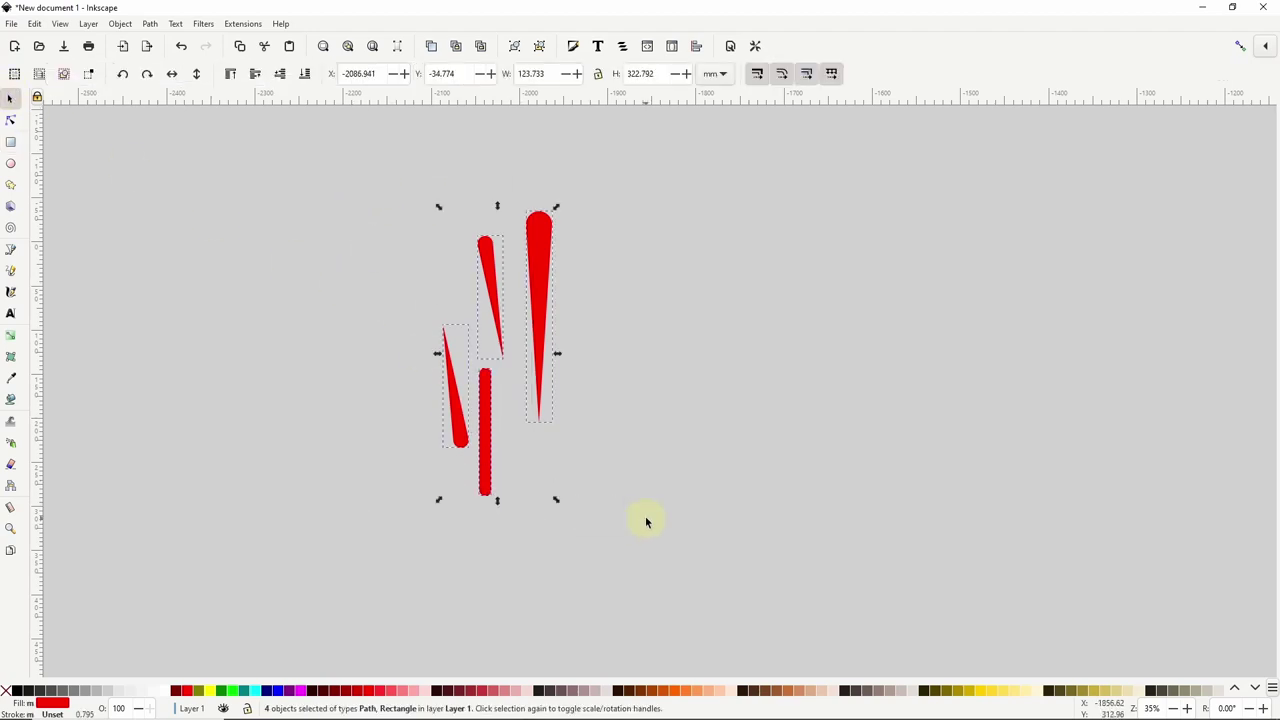
Step: Duplicate the four shapes, flip the copies vertically and horizontally, move them down-right, and select all eight
key(ctrl+d)
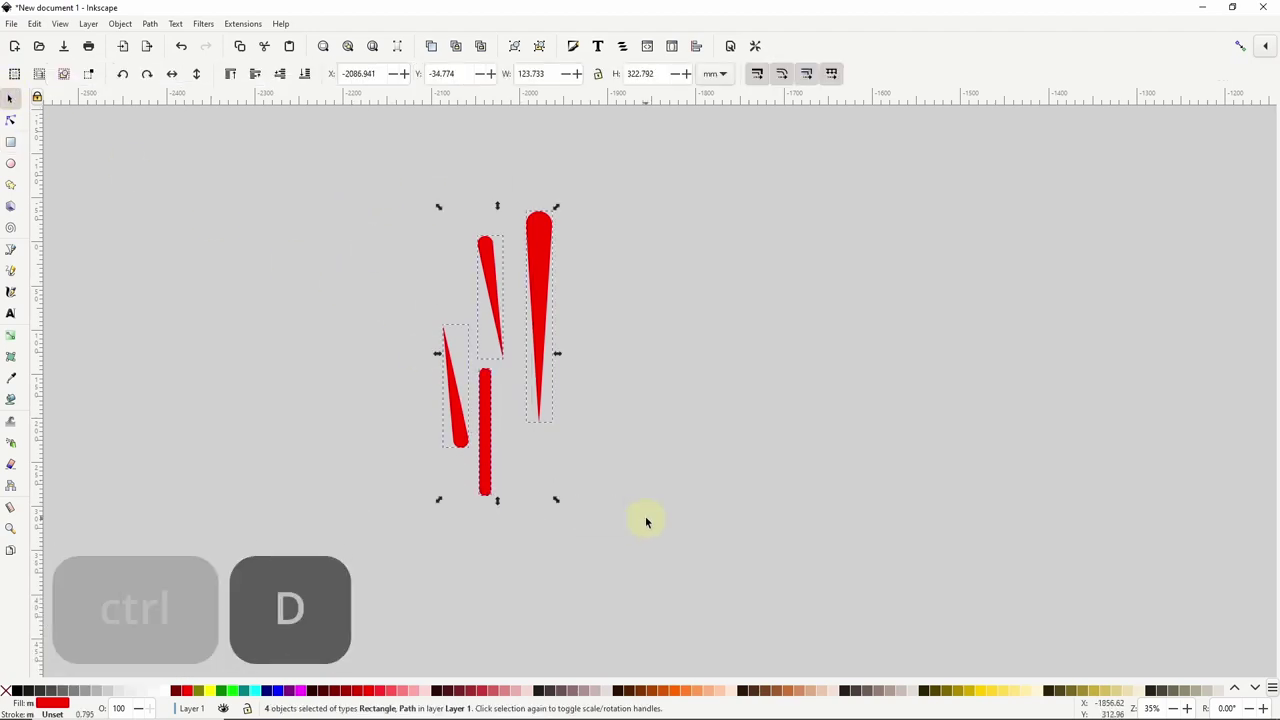
key(v)
key(h)
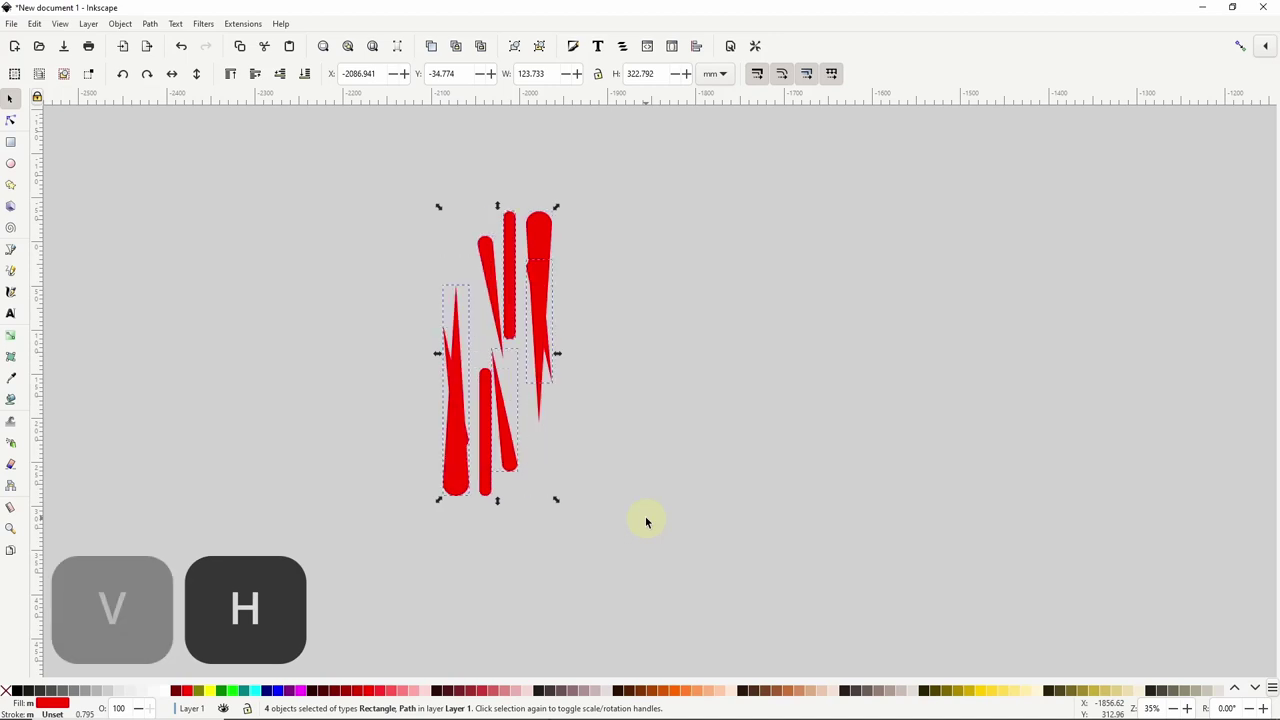
drag(457, 480, 575, 549)
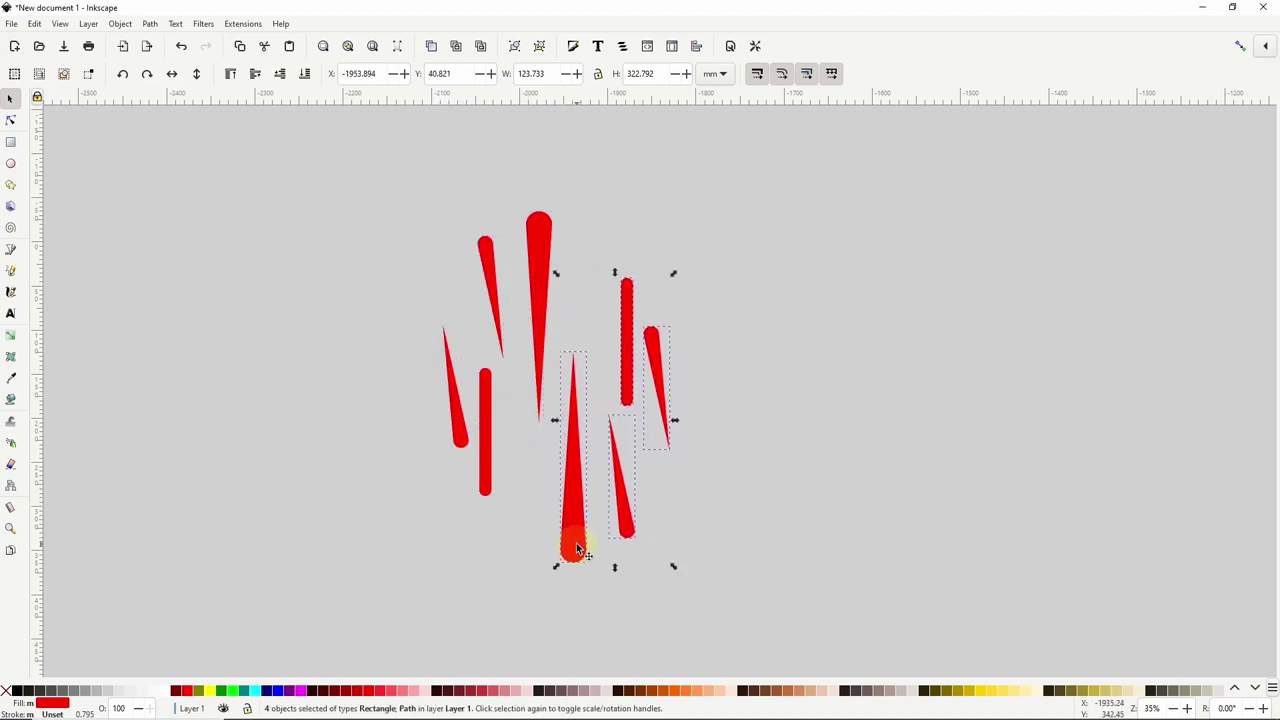
drag(388, 207, 770, 598)
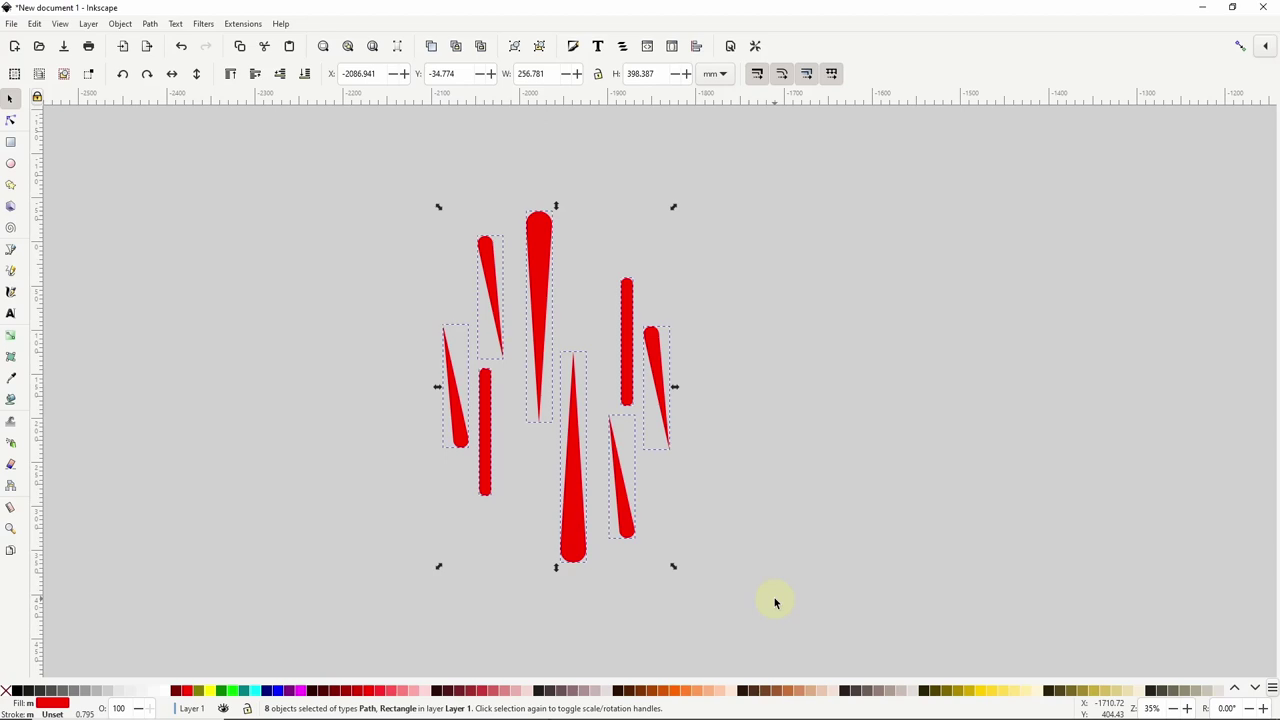
click(10, 120)
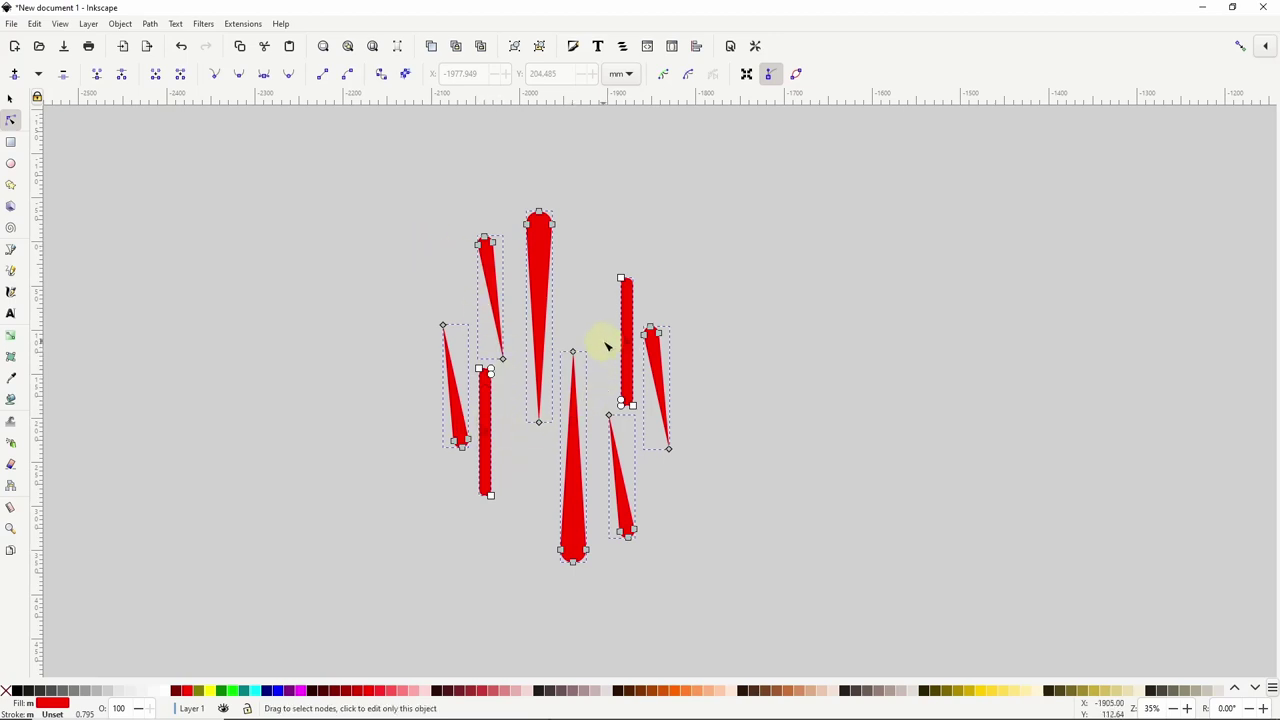
Step: Convert the eight shapes to paths and insert new nodes six times on all selected nodes
click(150, 24)
click(168, 40)
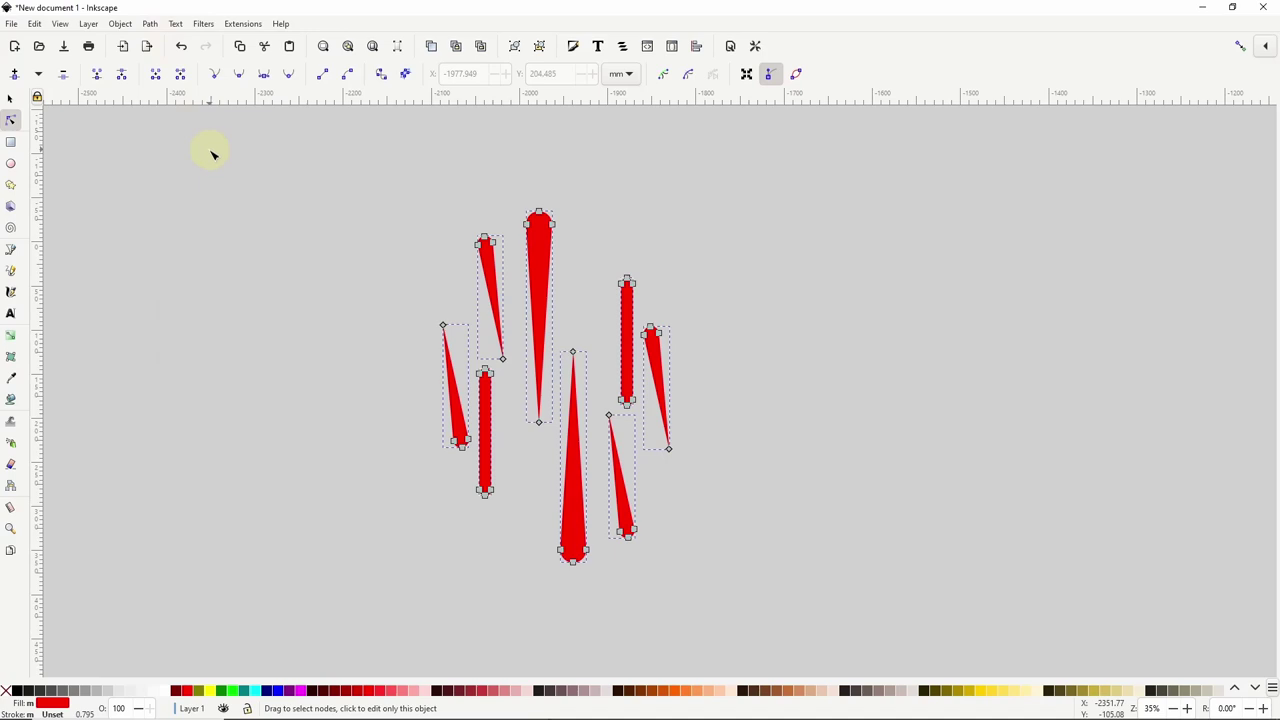
key(ctrl+a)
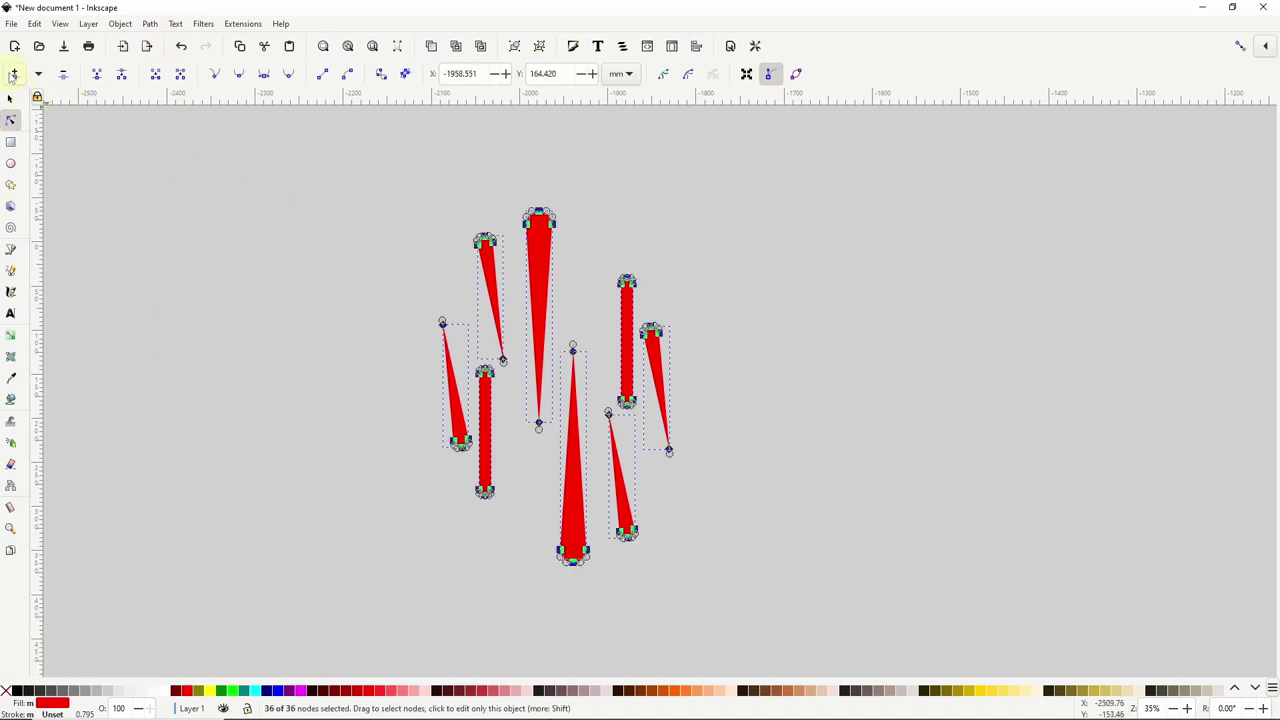
click(13, 75)
click(13, 75)
click(13, 75)
click(13, 75)
click(13, 75)
click(13, 75)
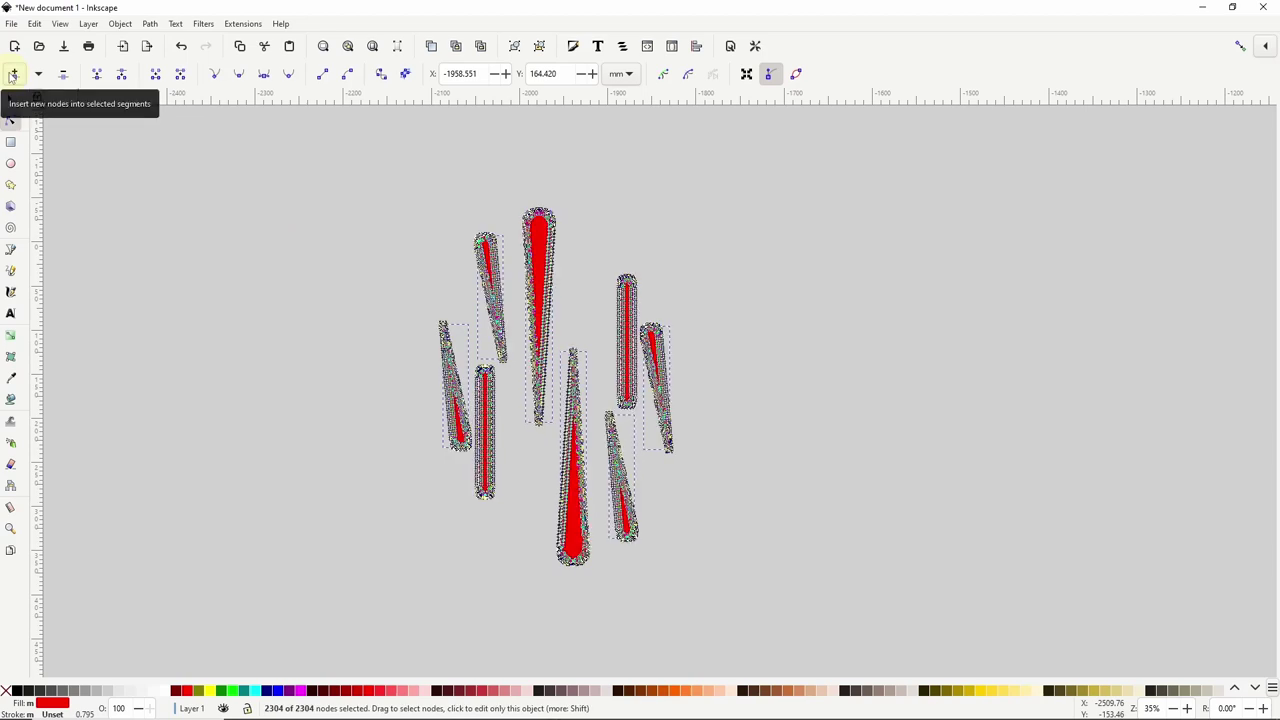
click(11, 99)
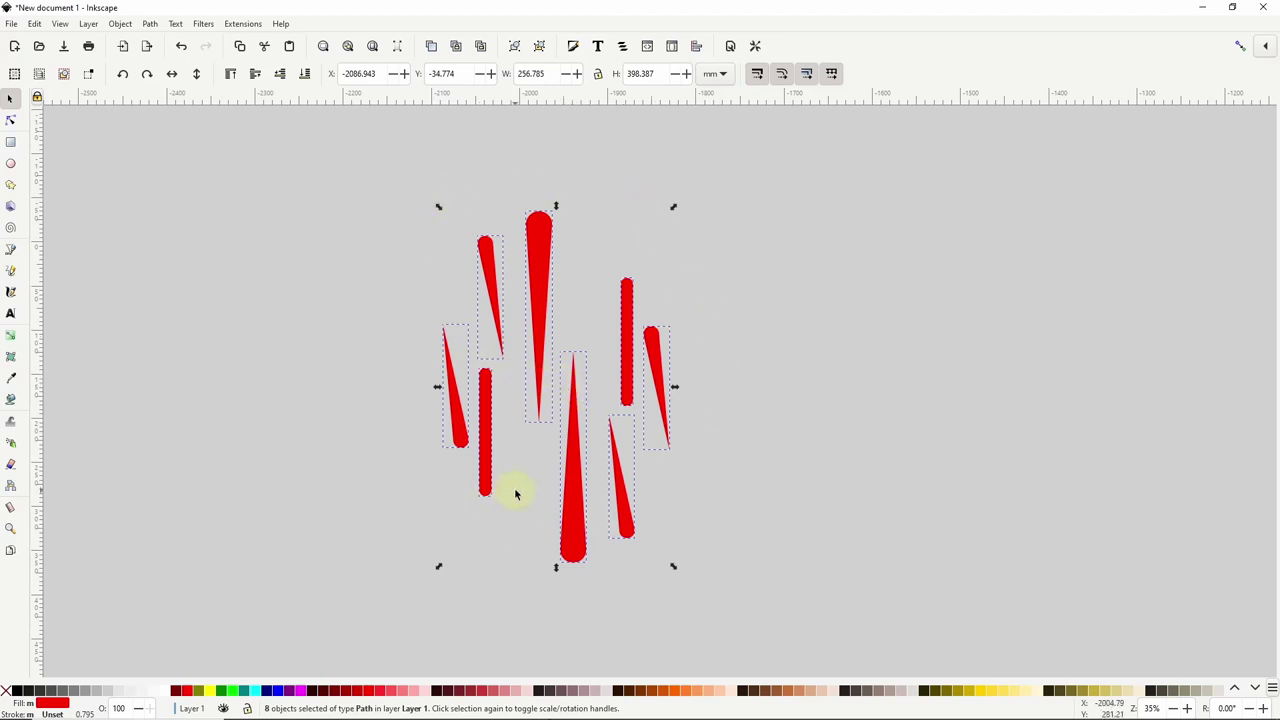
Step: Zoom to fit the selected red shapes, then bring up Extensions > Modify Path
click(62, 24)
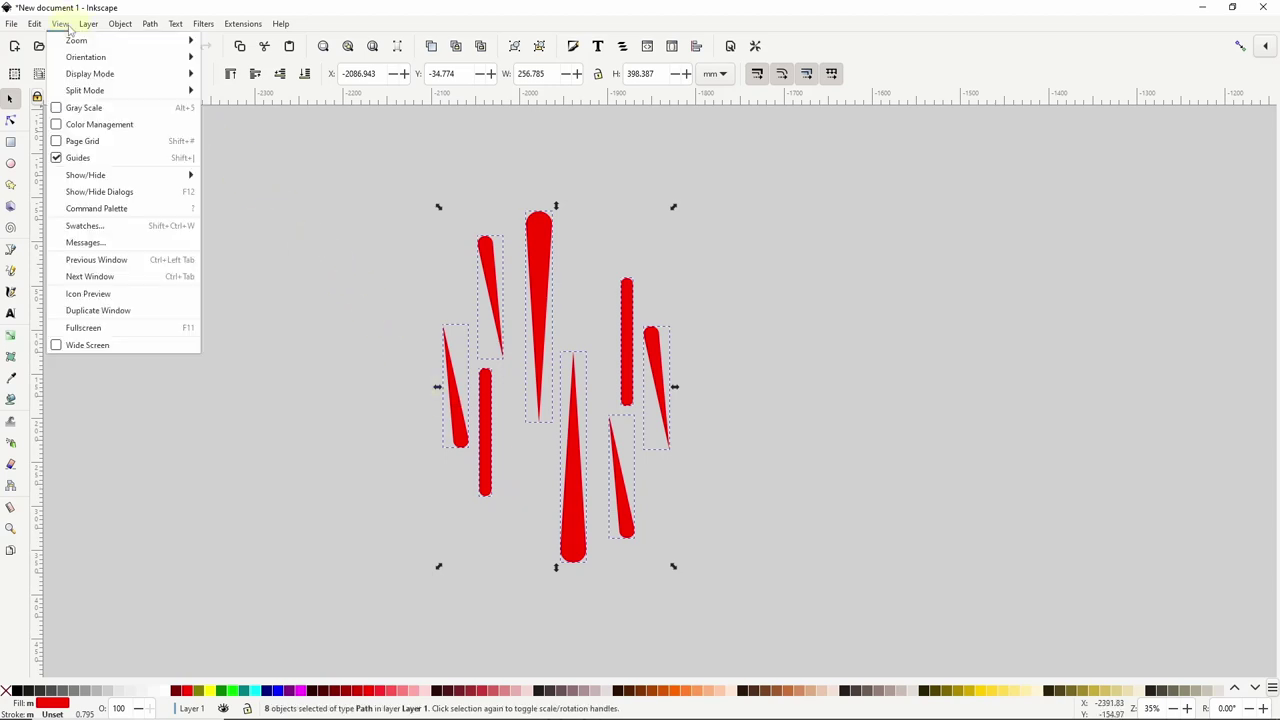
mouse_move(78, 41)
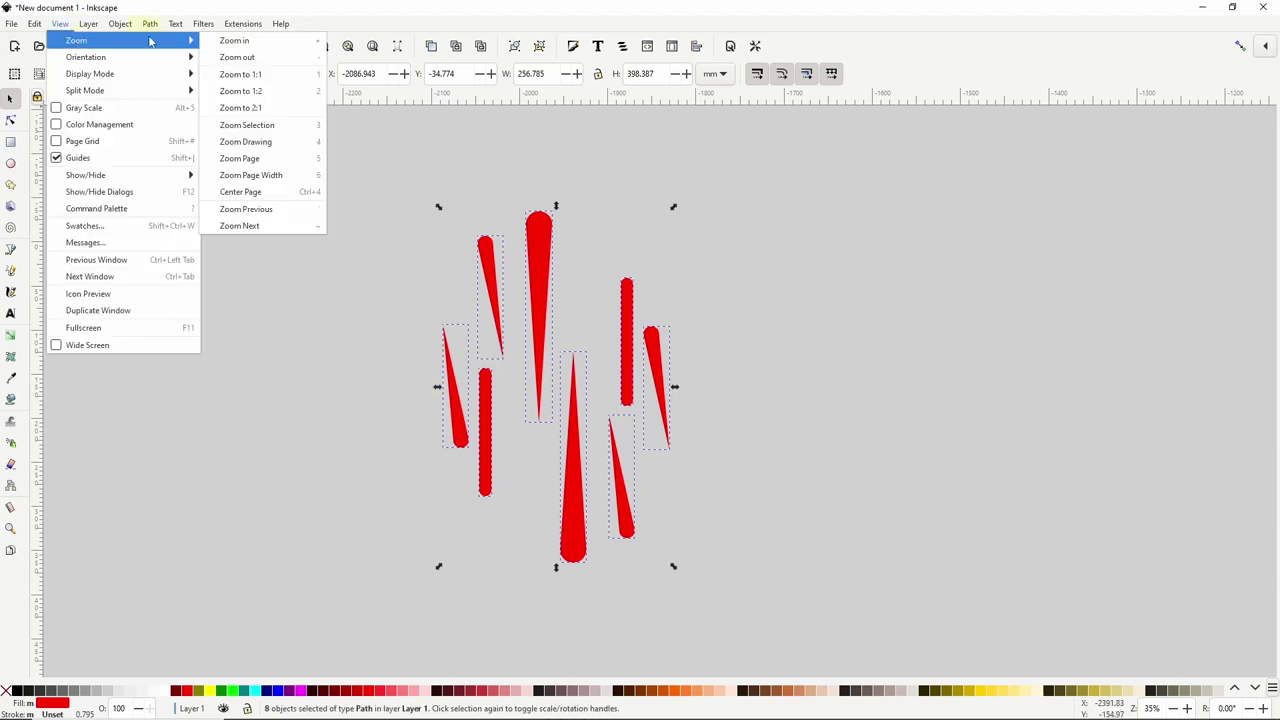
click(318, 128)
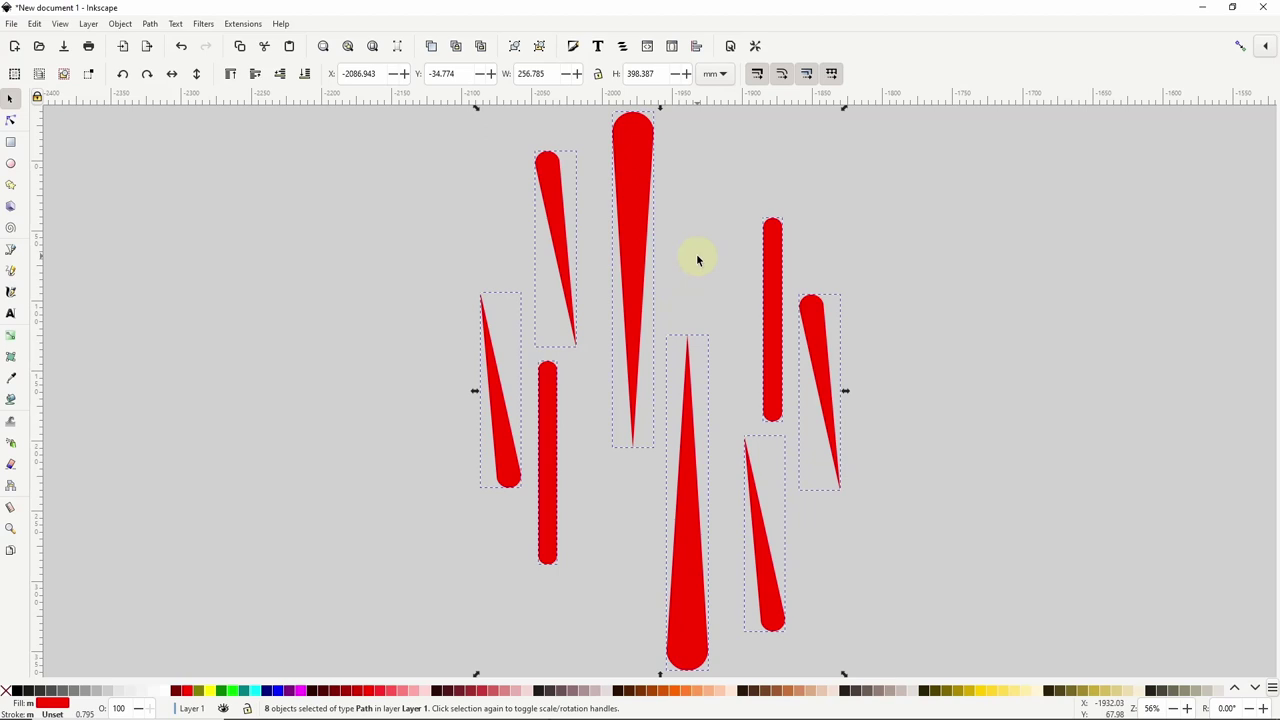
click(242, 23)
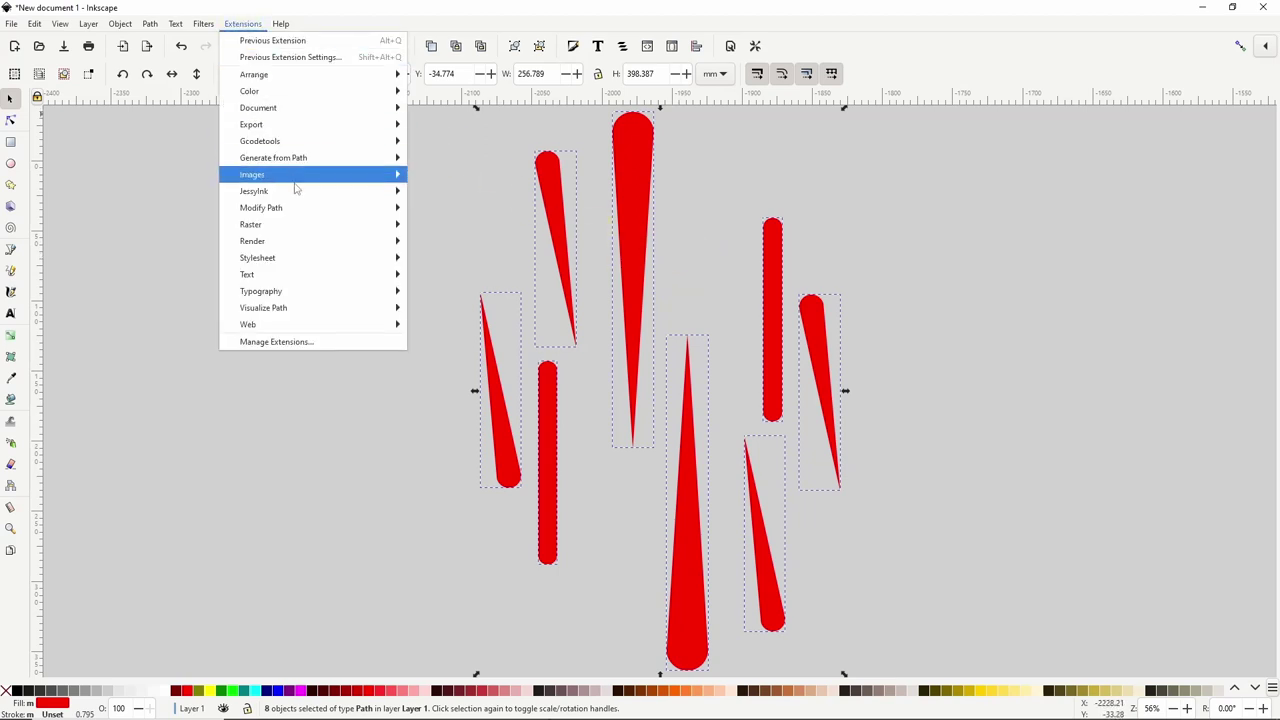
mouse_move(307, 208)
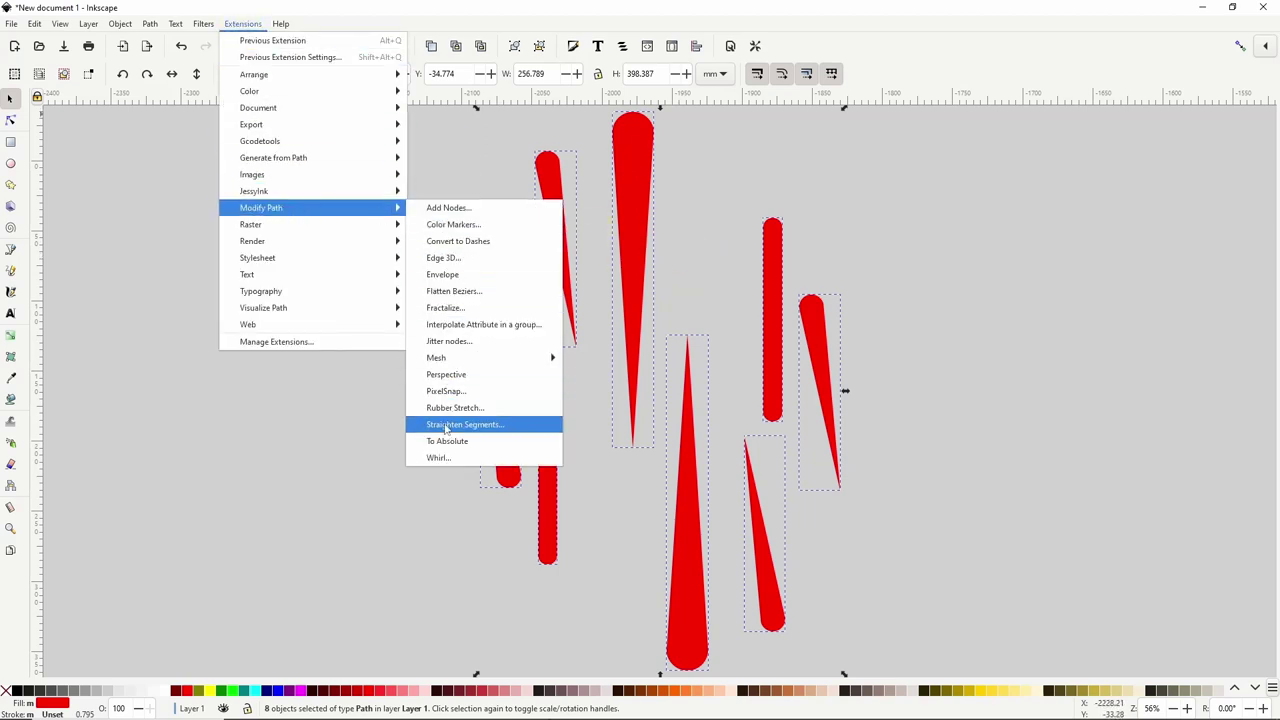
Step: Apply the Whirl extension clockwise with an amount of 40, using live preview
click(451, 457)
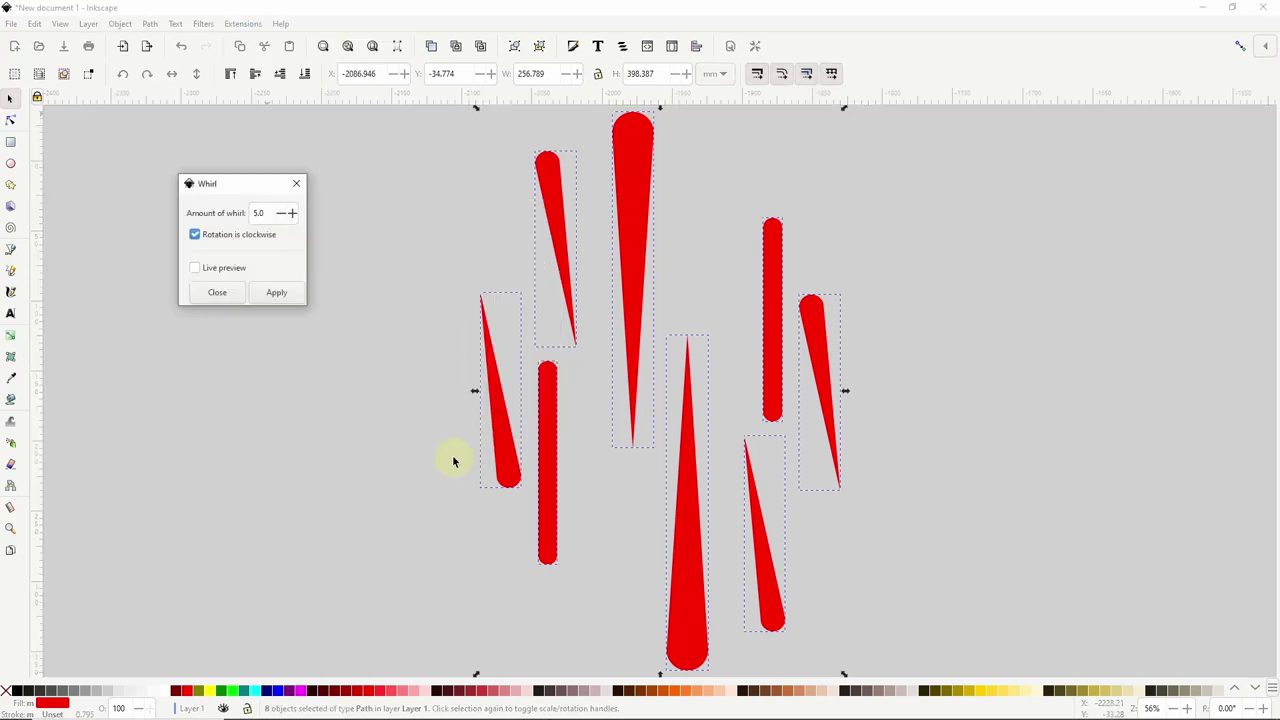
click(220, 268)
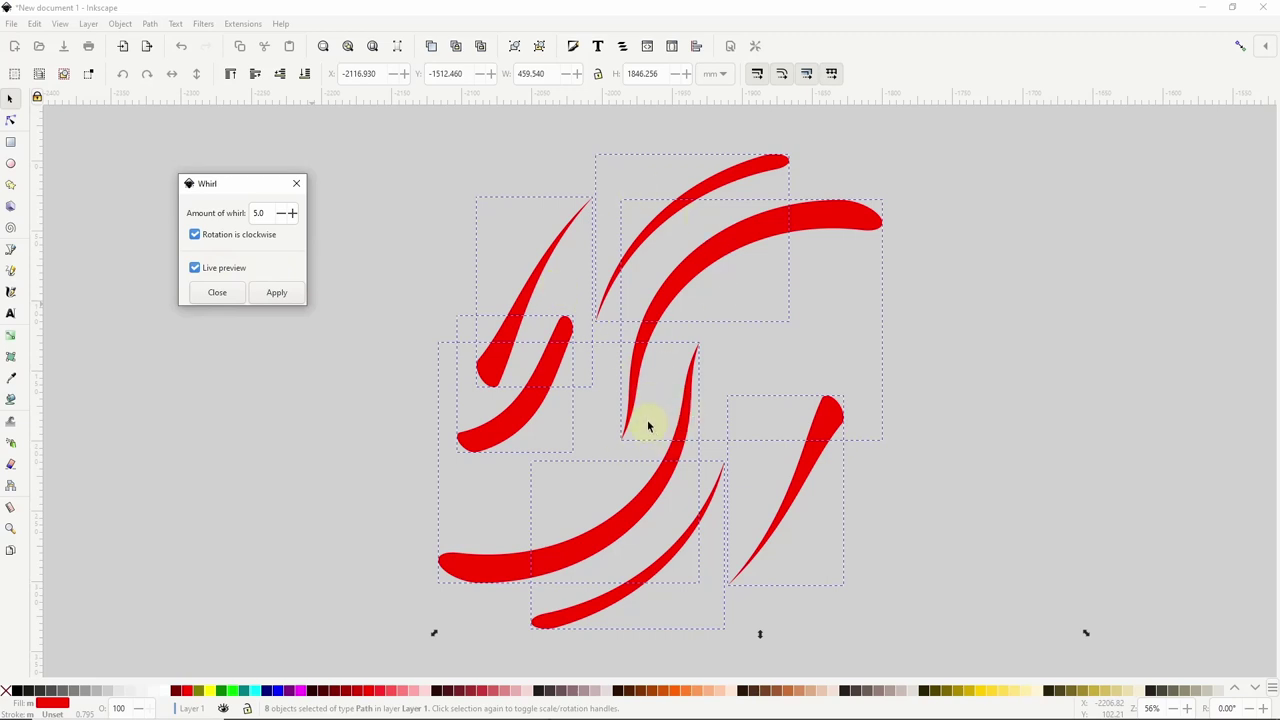
click(265, 215)
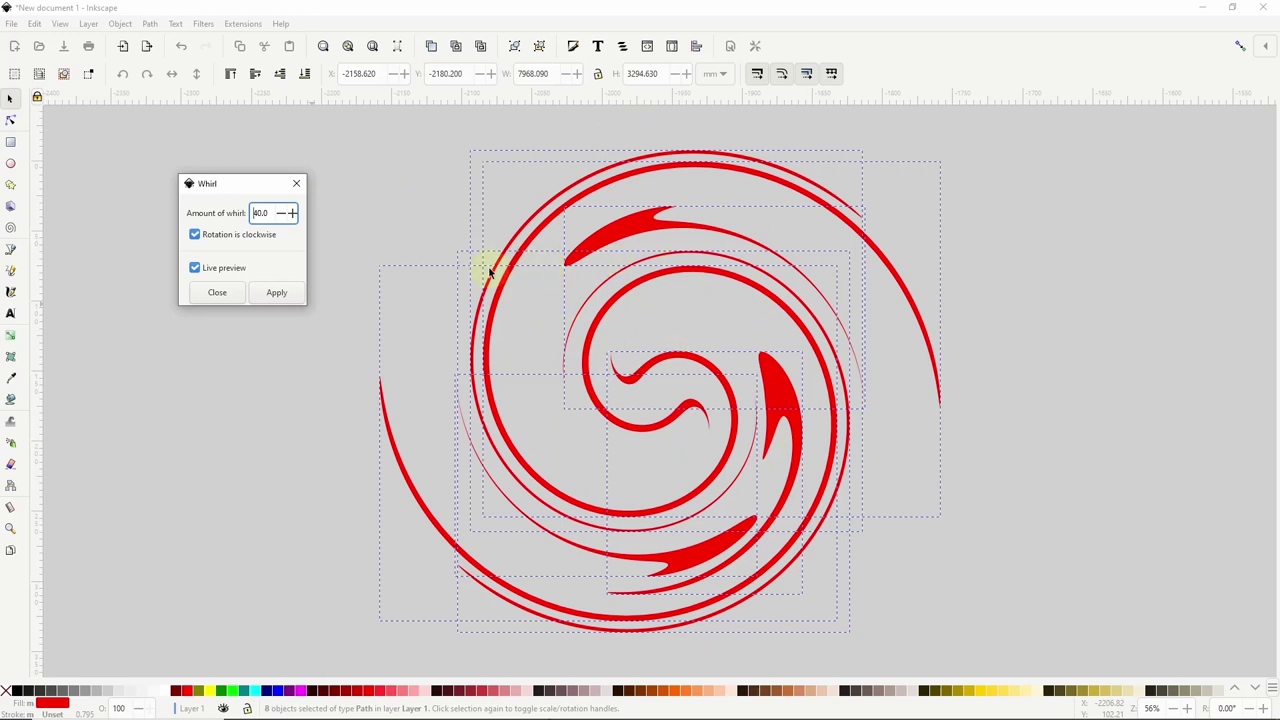
text(10)
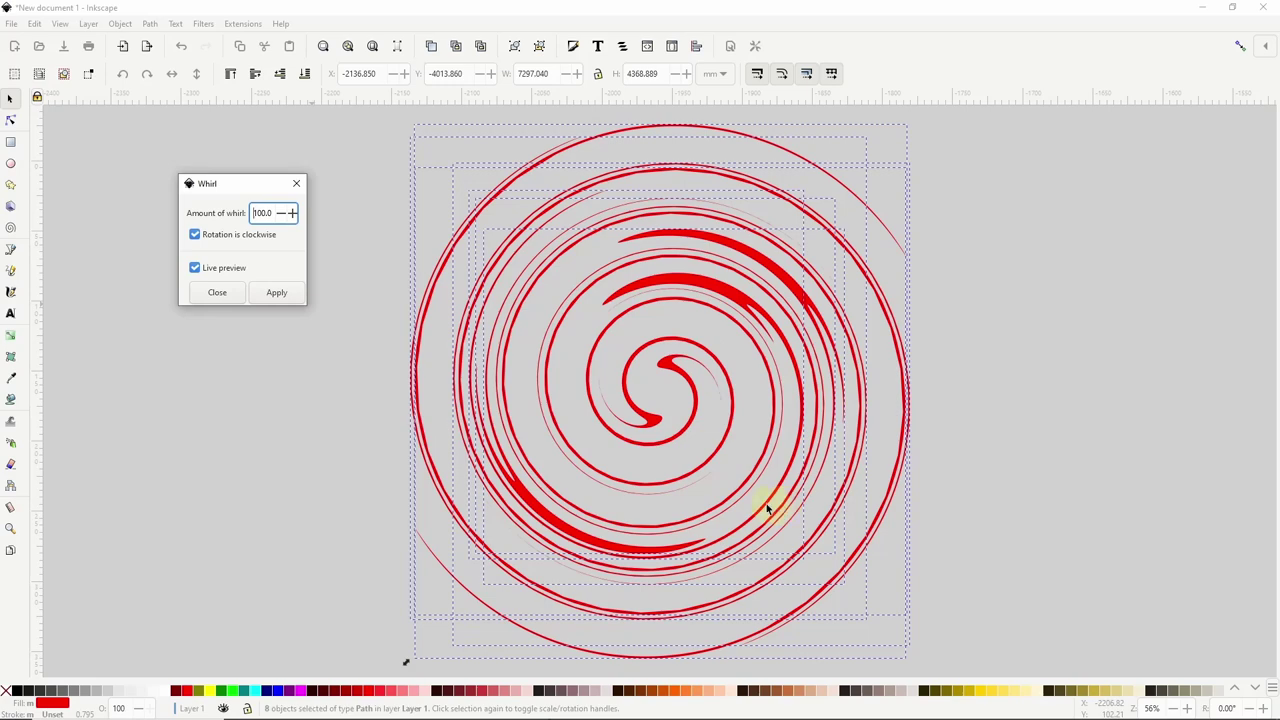
double_click(266, 213)
text(4)
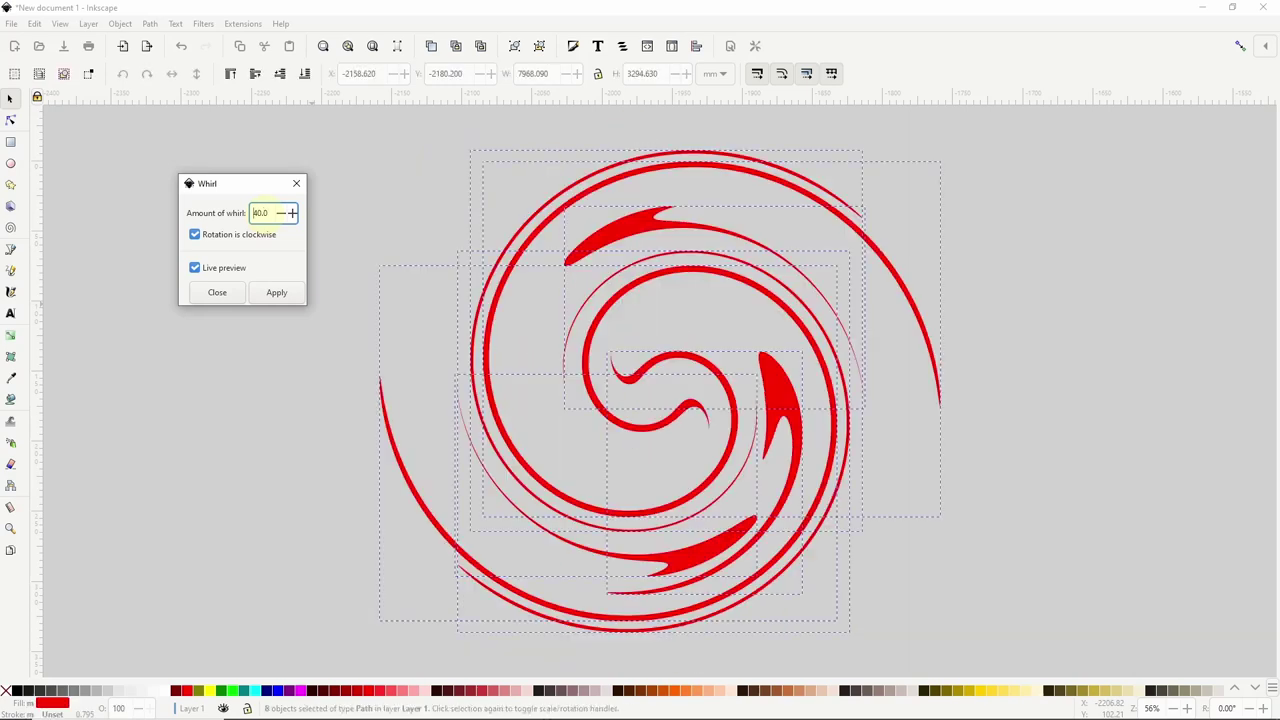
key(Tab)
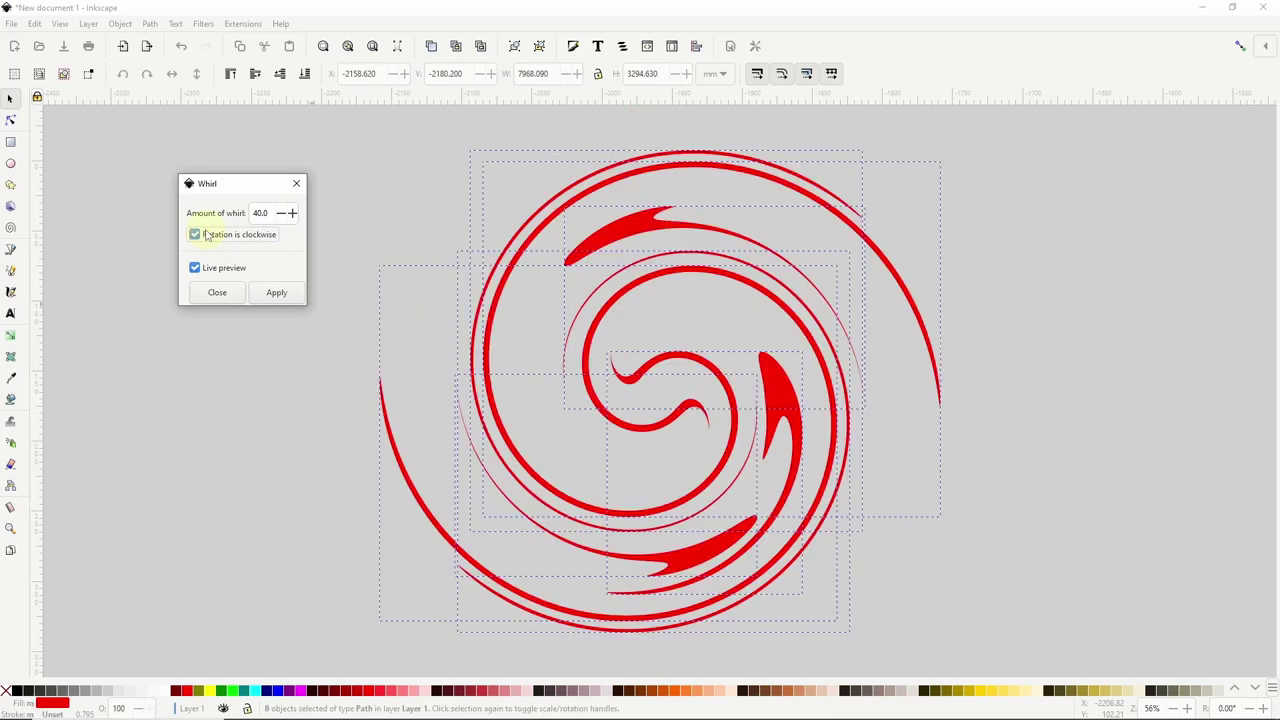
click(275, 292)
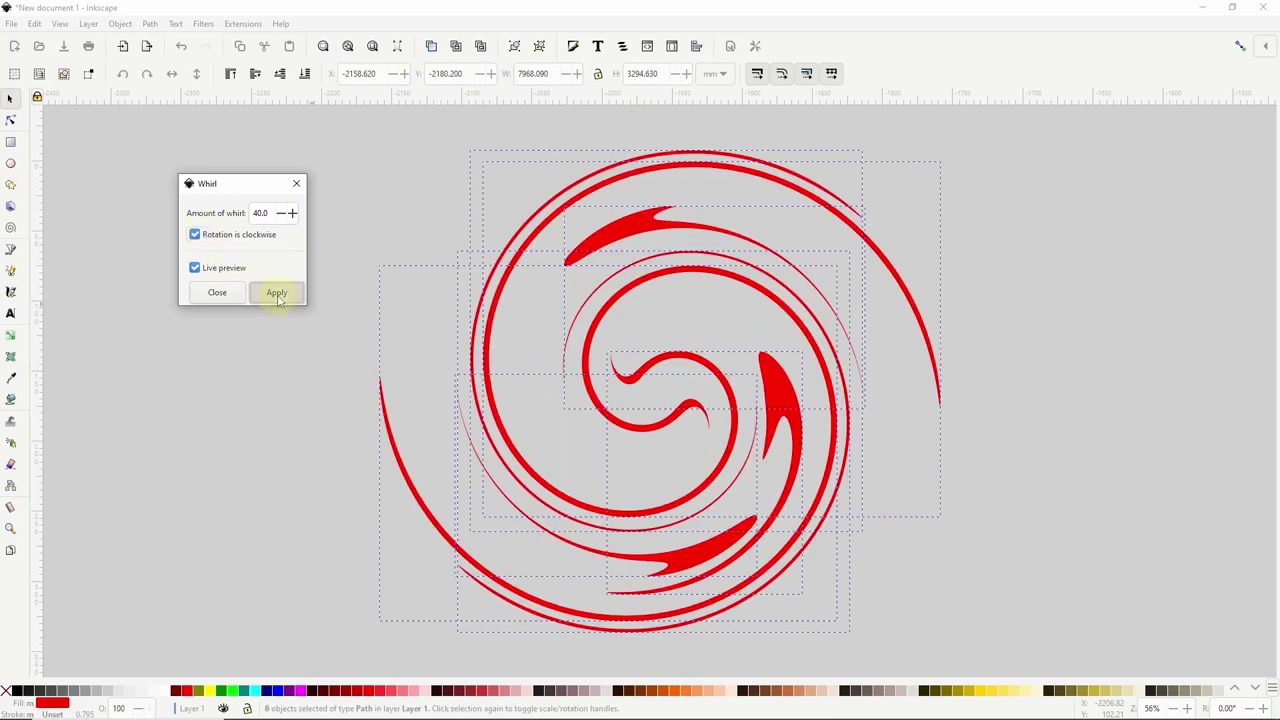
click(217, 293)
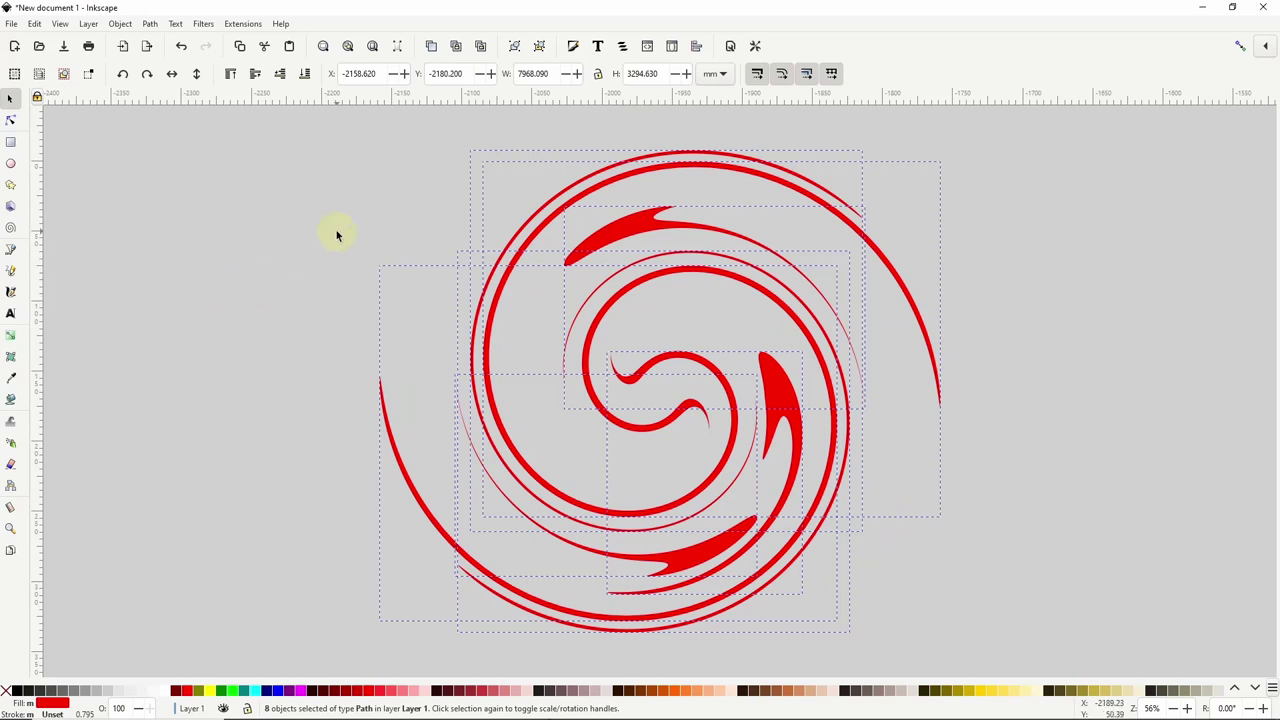
Step: Select three swirl strands and give them a pale cyan fill (95eef4ff)
click(528, 216)
click(617, 231)
click(611, 428)
click(476, 300)
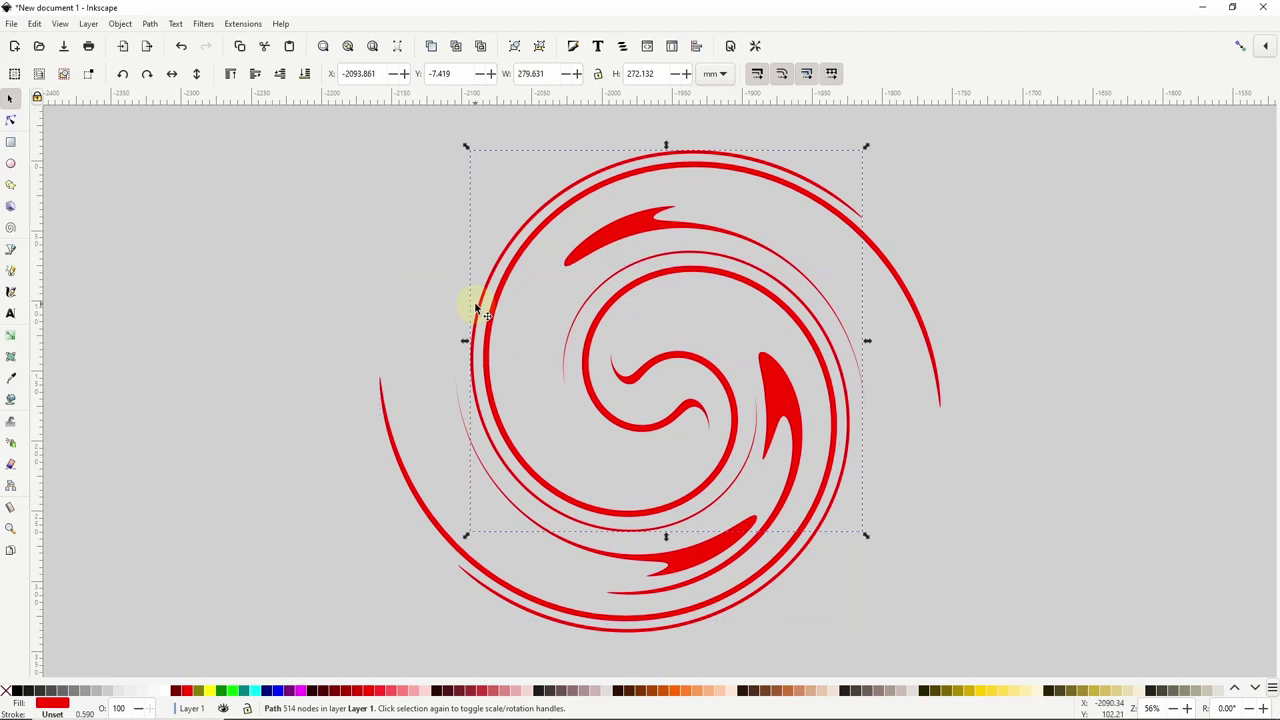
shift+click(837, 493)
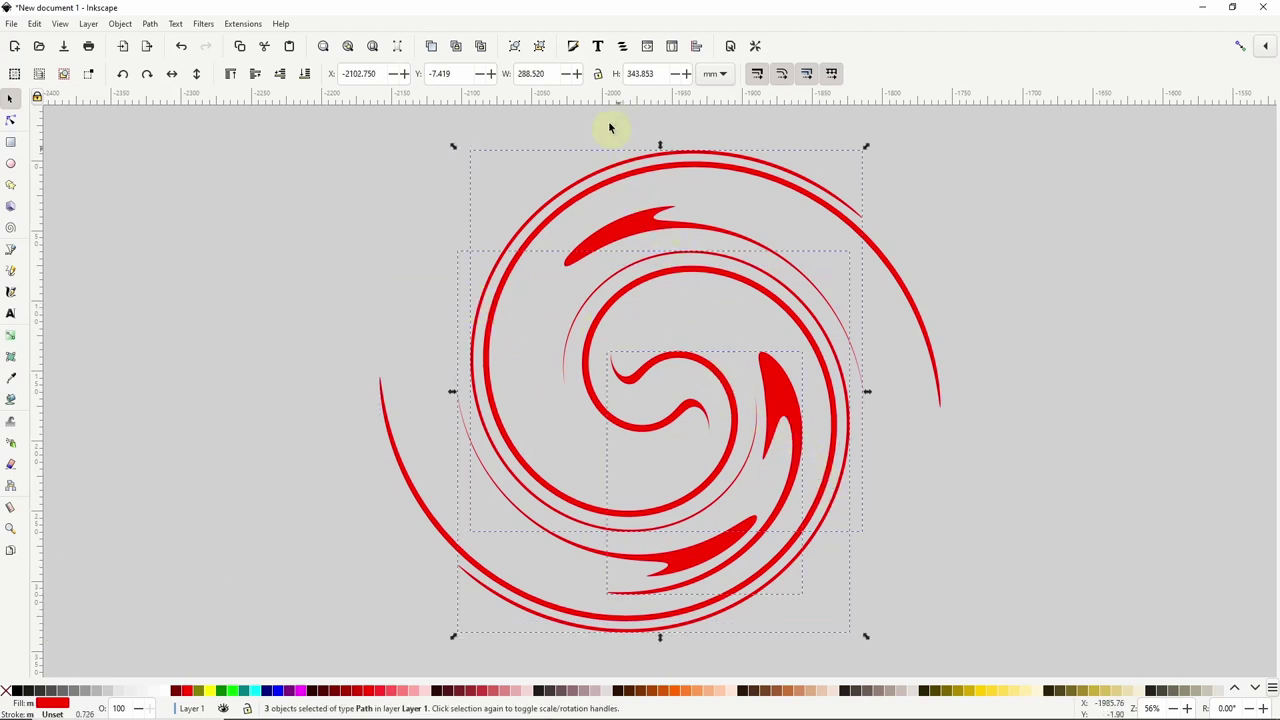
click(576, 48)
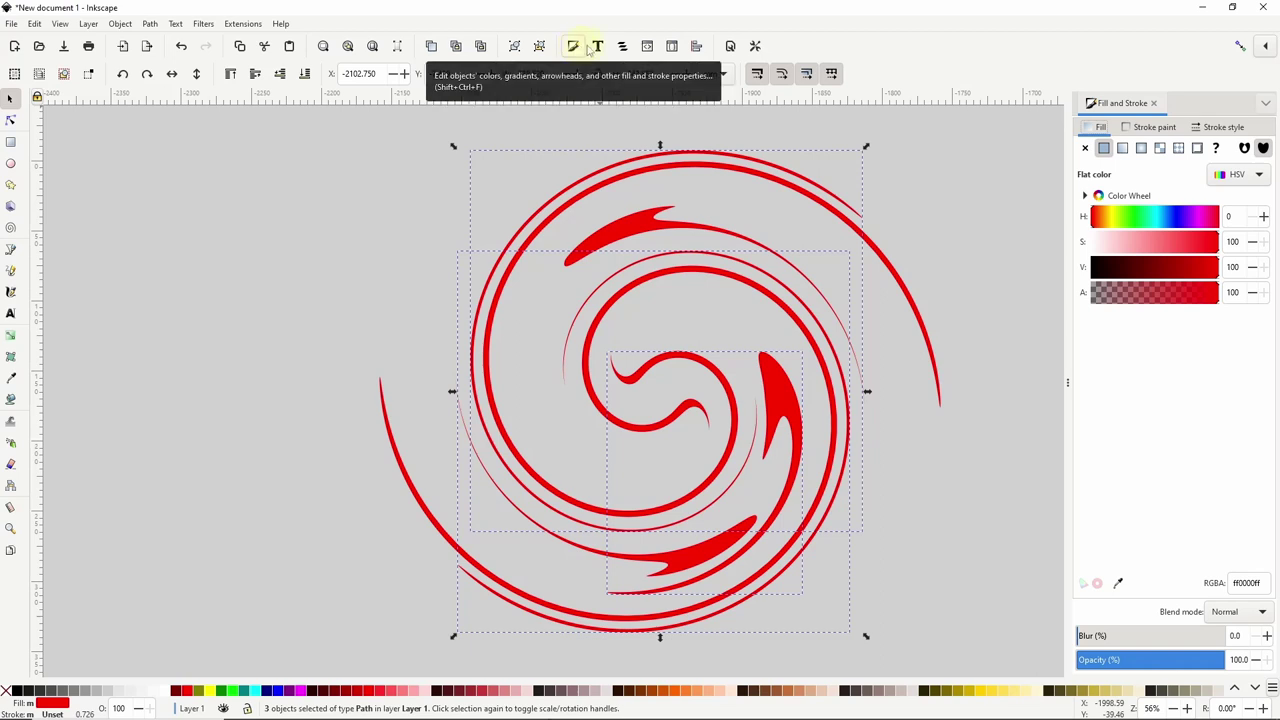
click(1173, 218)
drag(1173, 218, 1215, 275)
click(1150, 245)
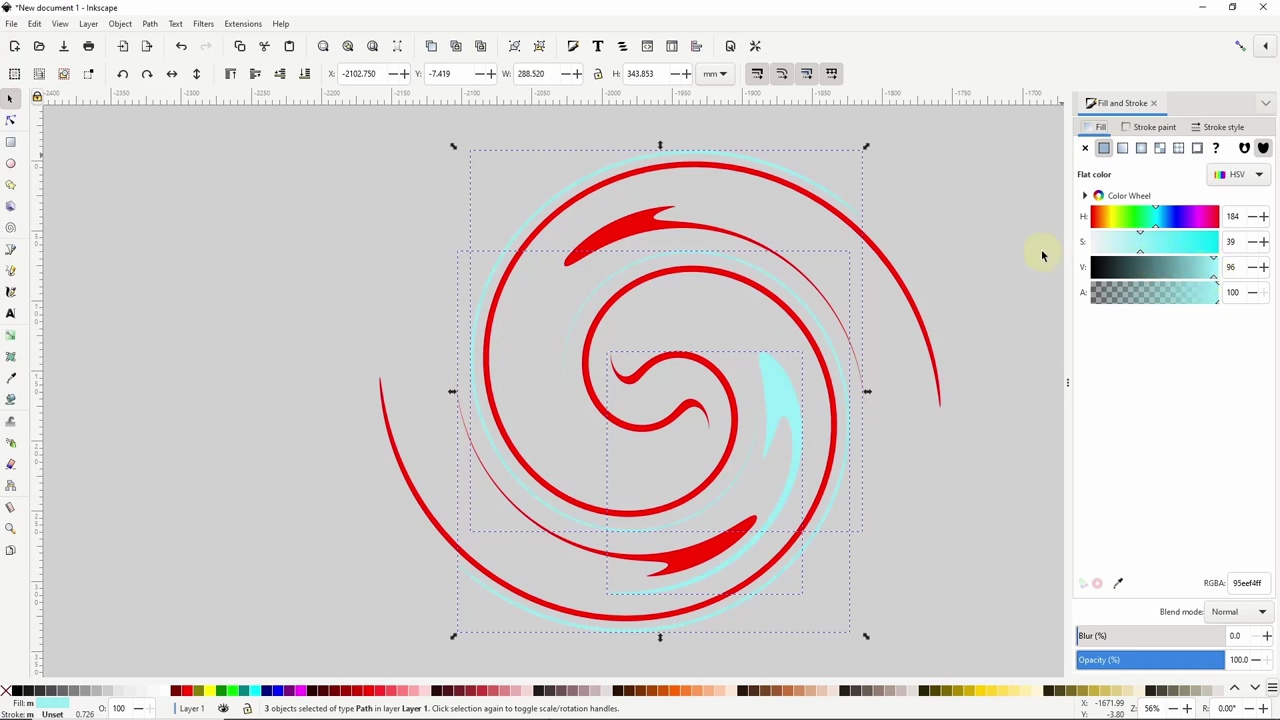
click(10, 143)
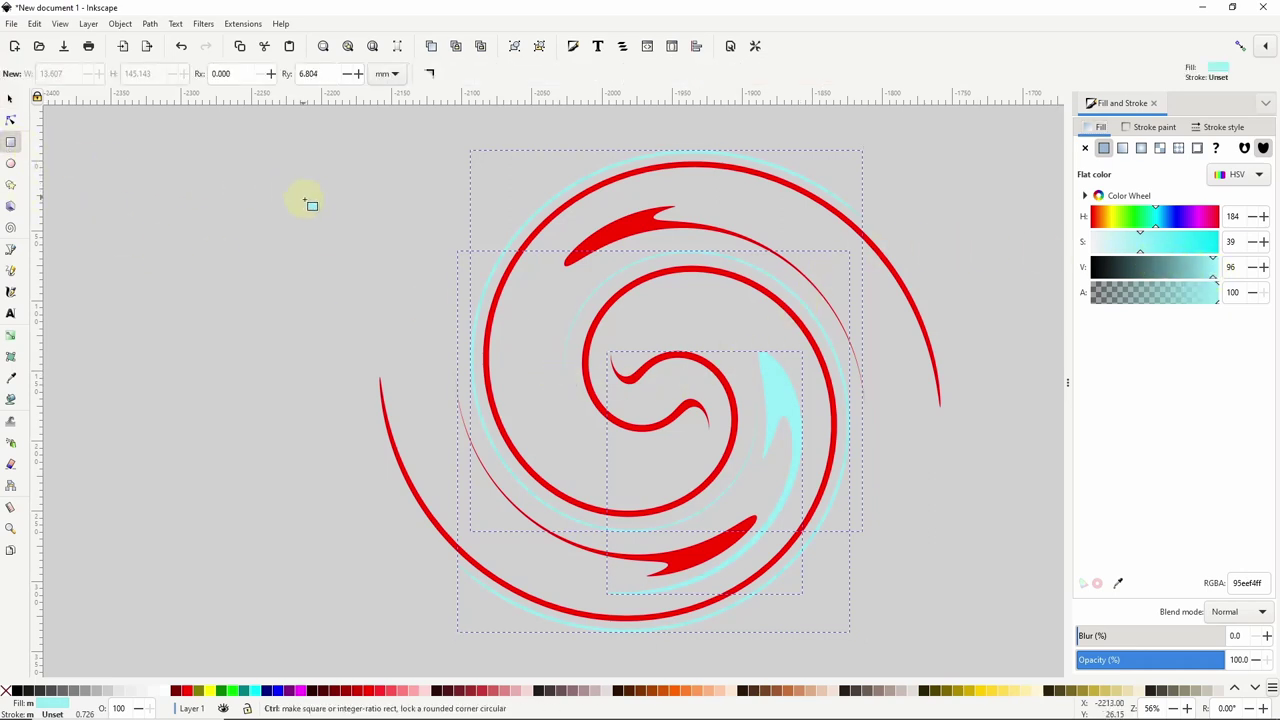
Step: Draw a large sharp-cornered rectangle, fill it dark navy (020114ff), and lower it to the bottom
scroll(300, 200, down, 2)
drag(233, 133, 757, 461)
scroll(508, 329, up, 2)
scroll(508, 329, left, 1)
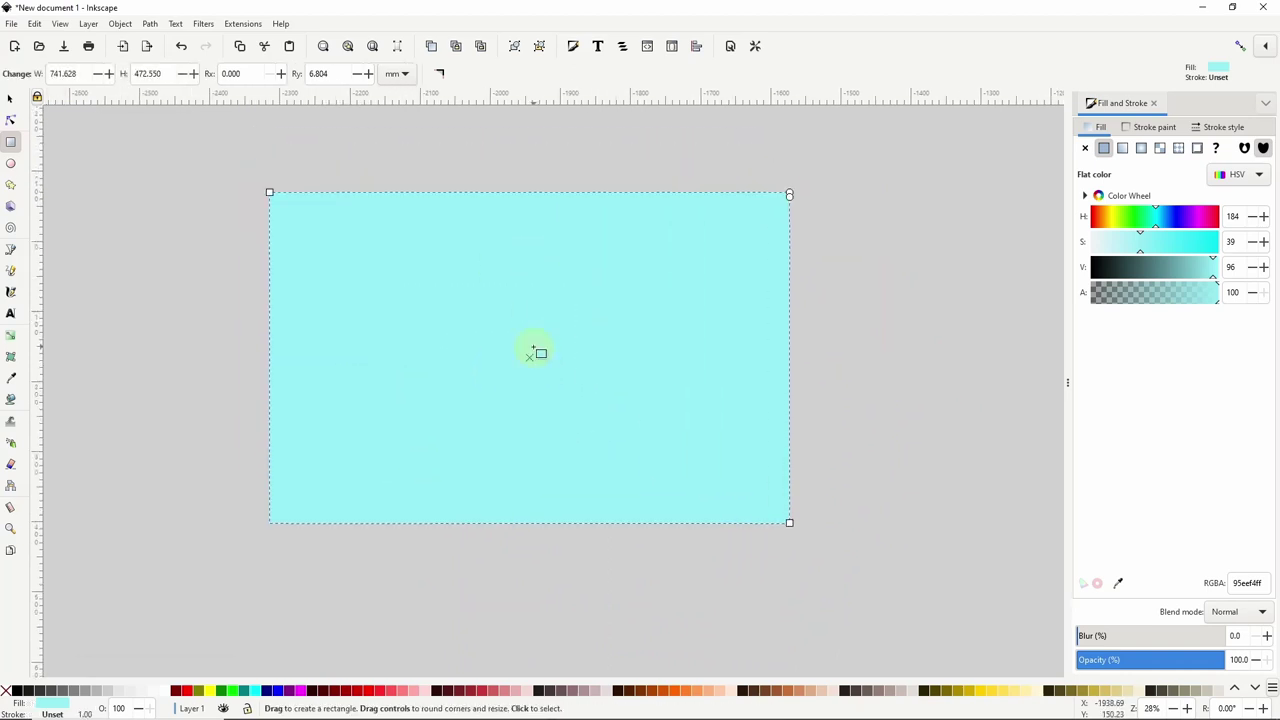
click(440, 75)
drag(1161, 222, 1096, 264)
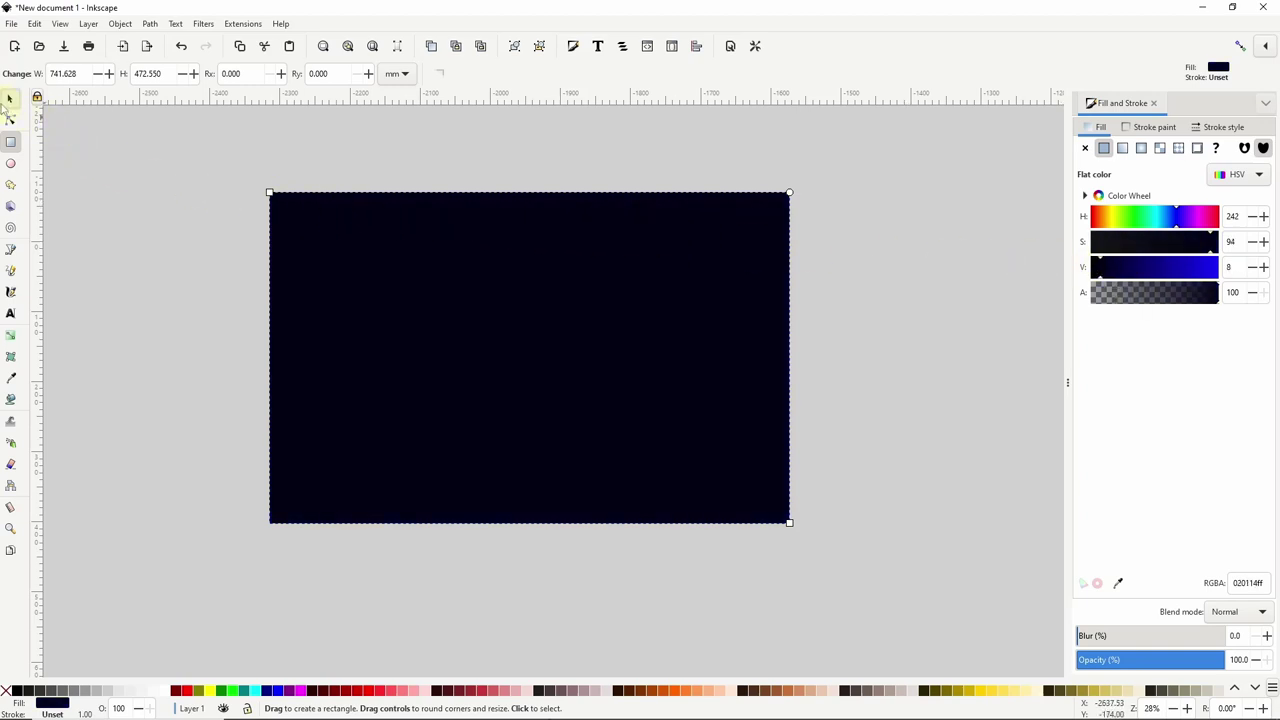
click(10, 99)
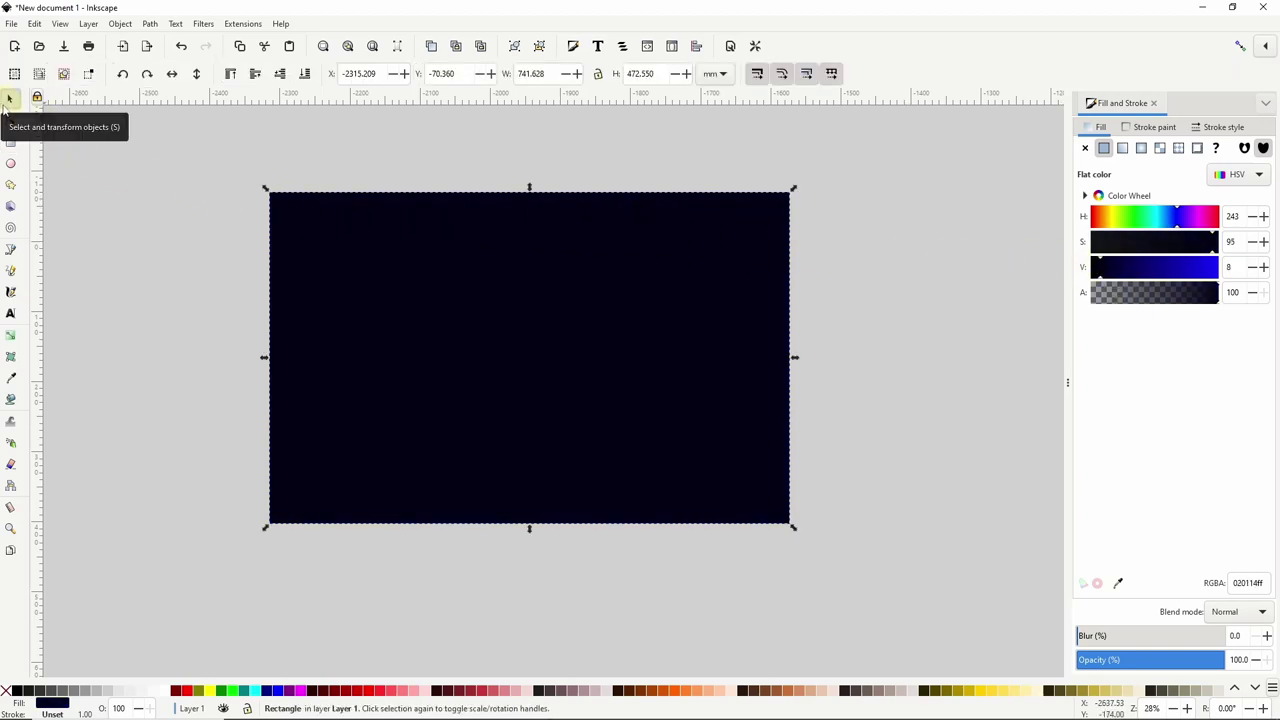
click(305, 76)
scroll(465, 270, up, 1)
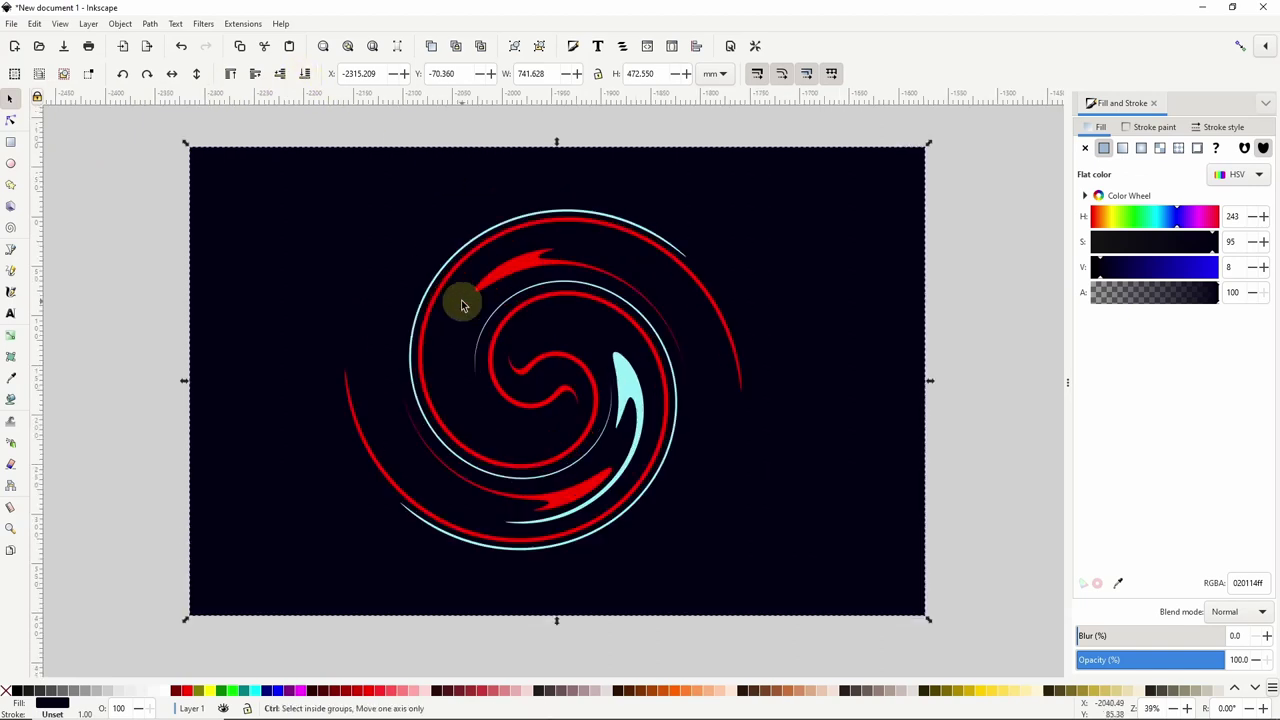
Step: Select two red strands and change their fill to blue (3d36deff)
click(448, 287)
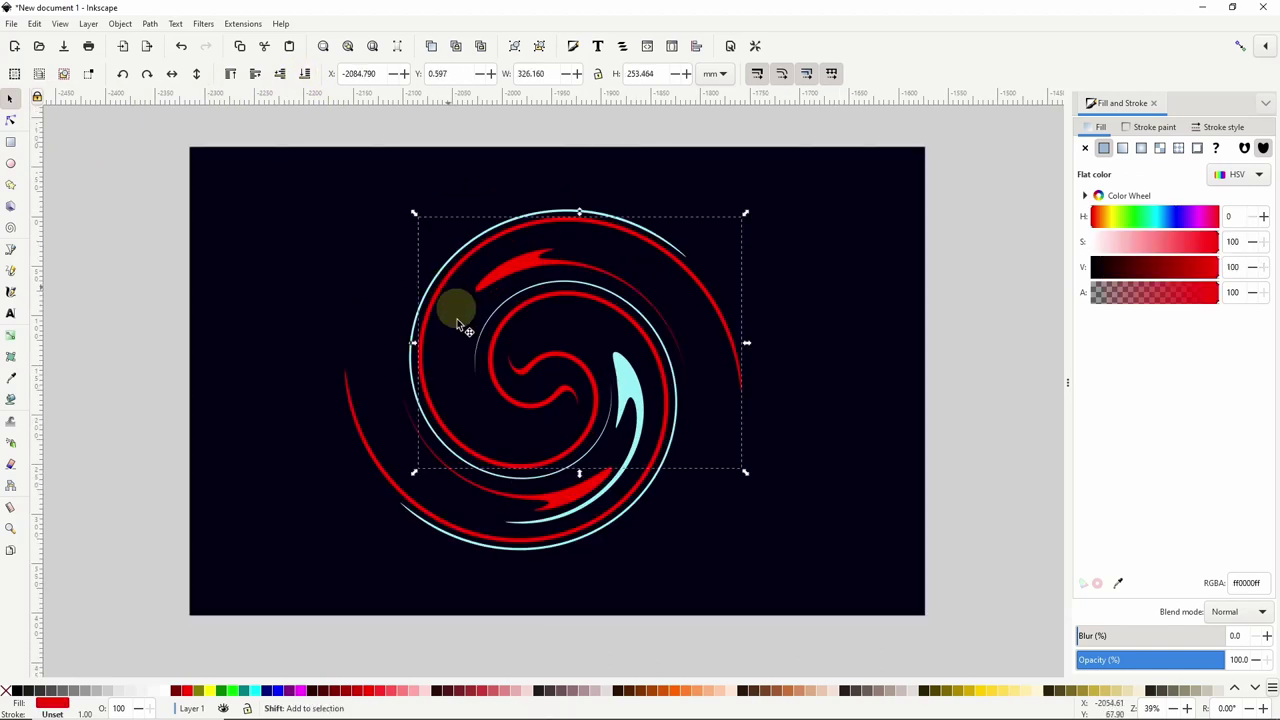
shift+click(556, 499)
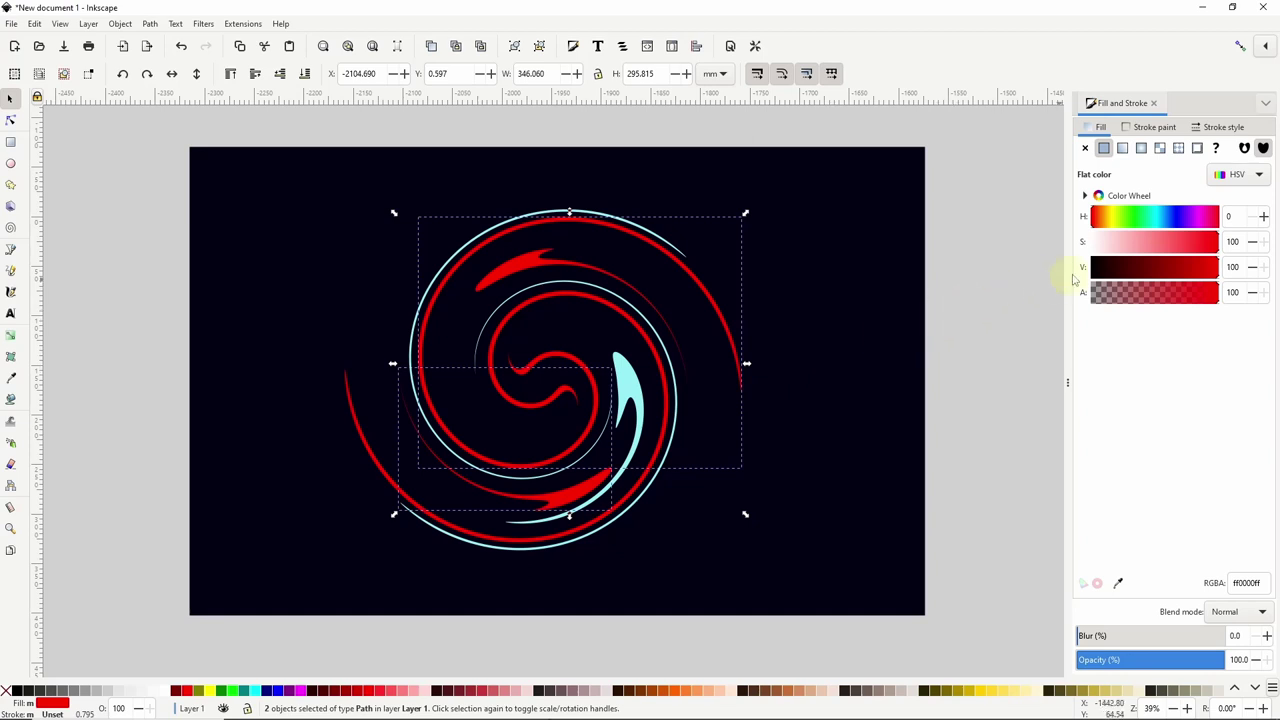
drag(1154, 217, 1176, 215)
click(1190, 243)
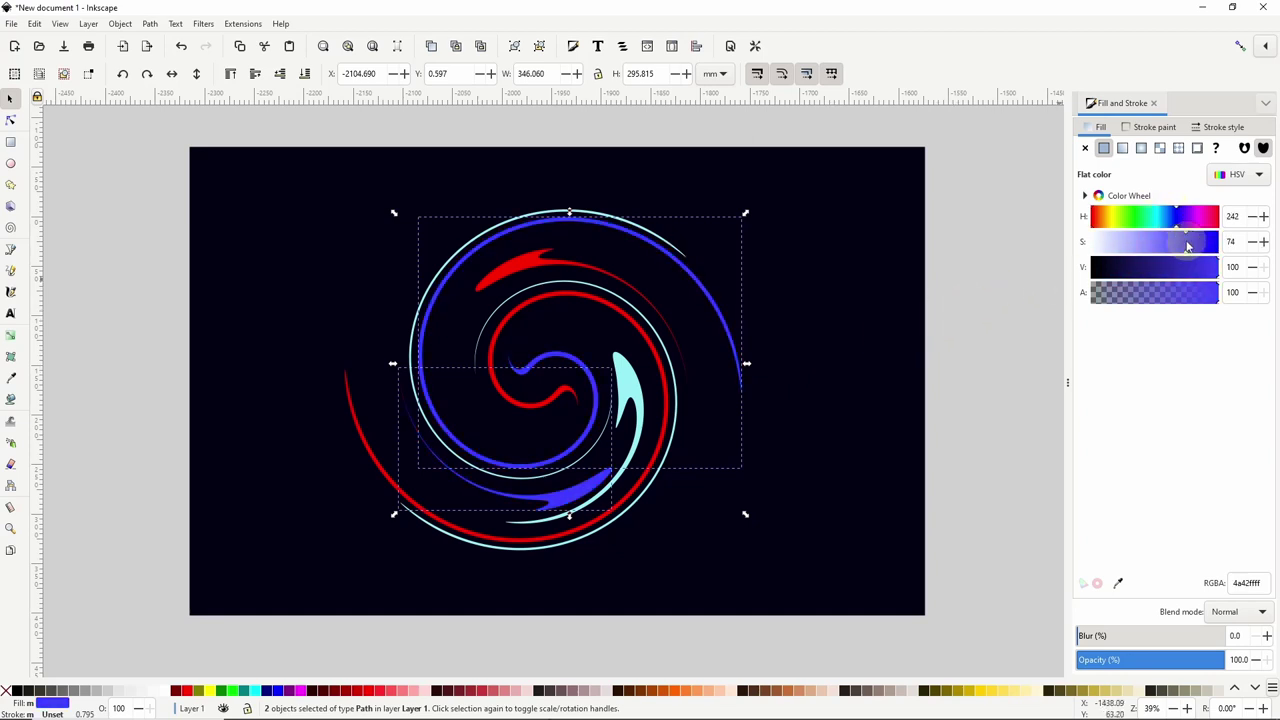
click(1202, 270)
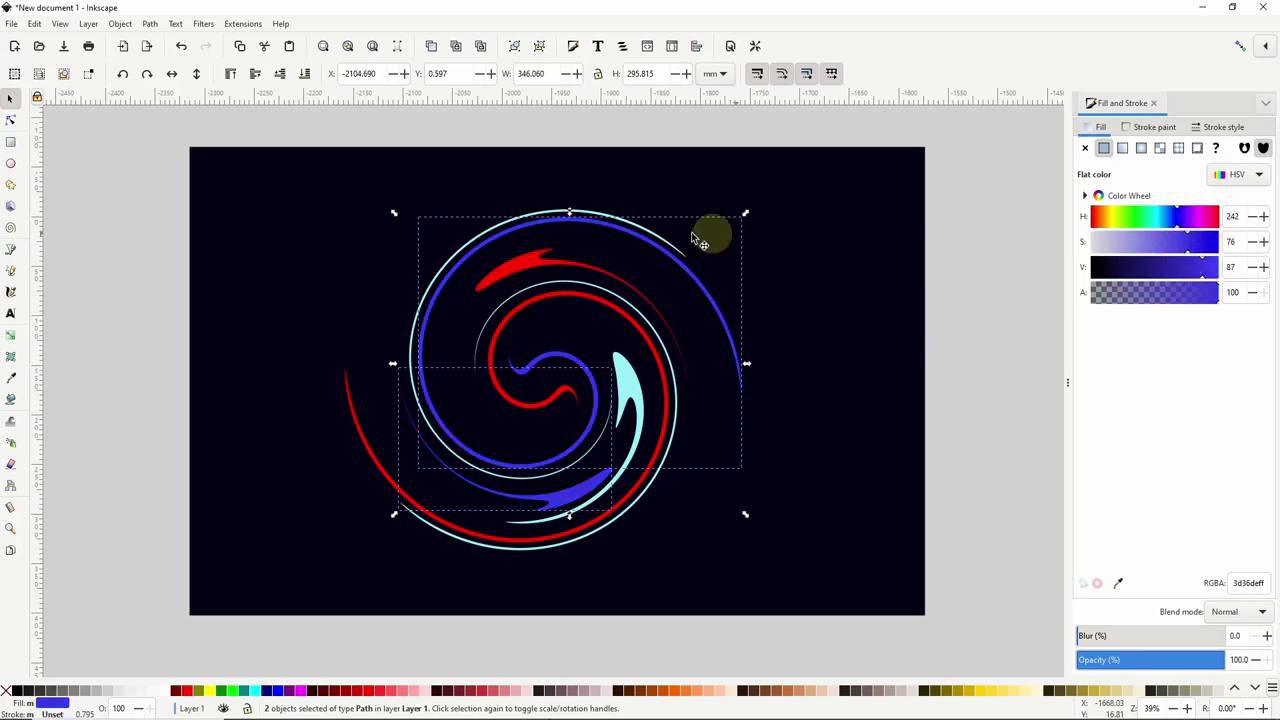
Step: Turn the last two red strands magenta (df47eeff), then select all seven strands
click(535, 256)
shift+click(500, 377)
drag(1155, 216, 1181, 243)
click(1210, 268)
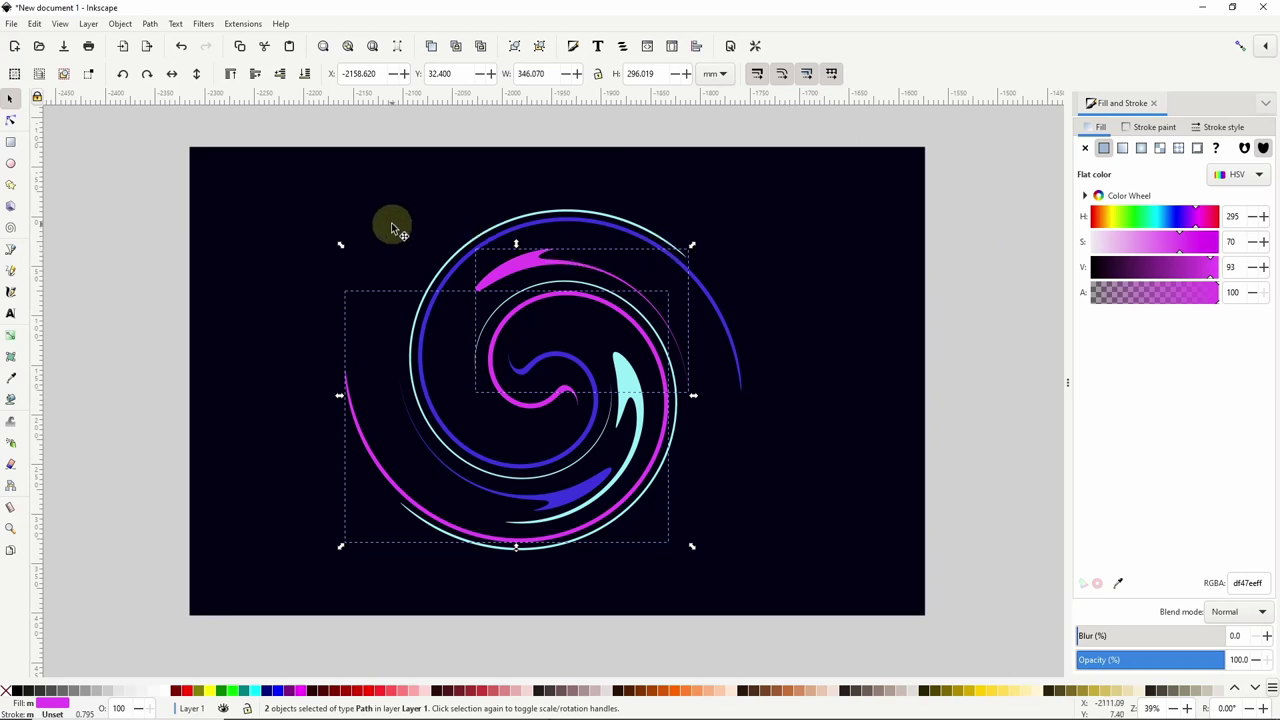
drag(303, 130, 777, 517)
Step: Group the seven strands, duplicate the group, lower the copy one step and blur it
key(ctrl+g)
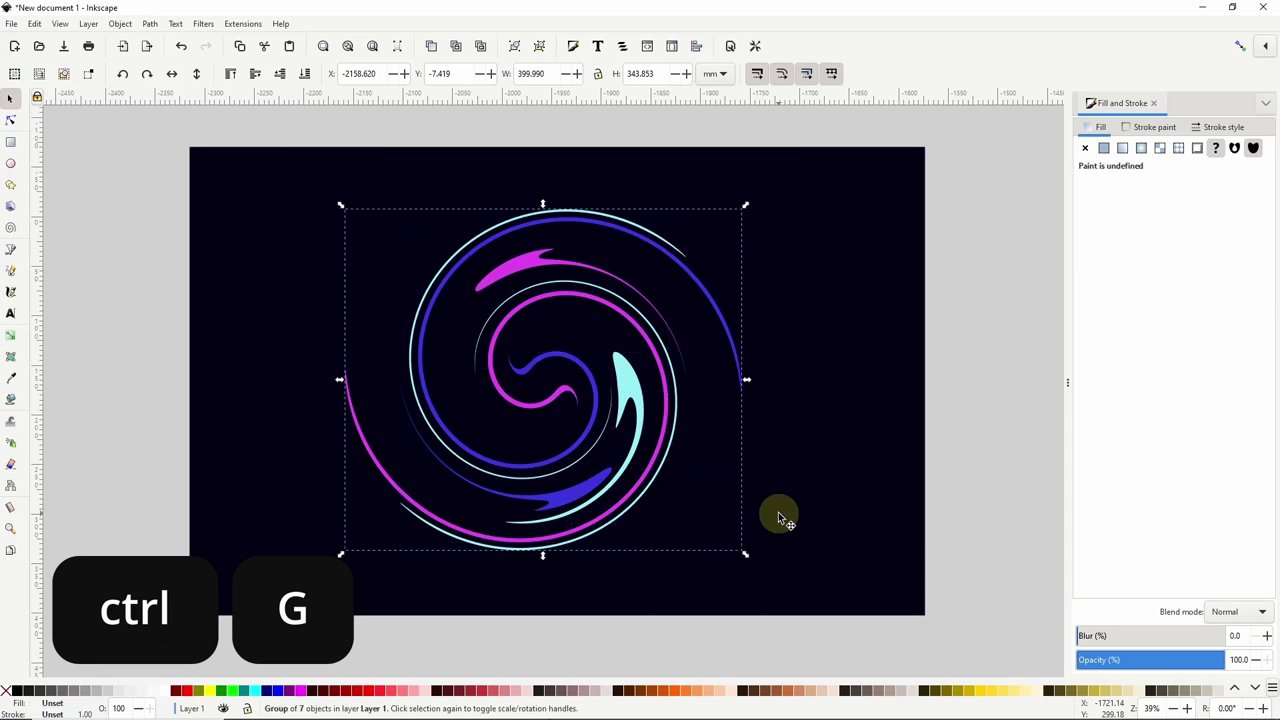
key(ctrl+d)
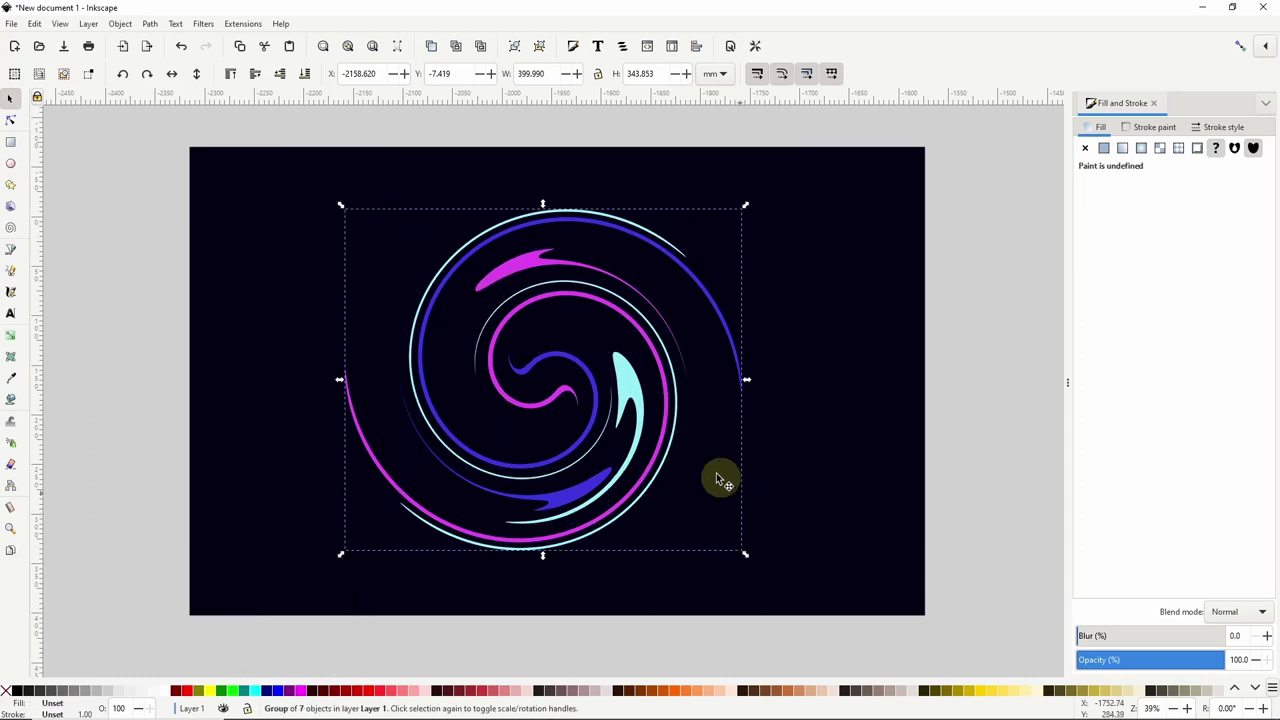
click(286, 80)
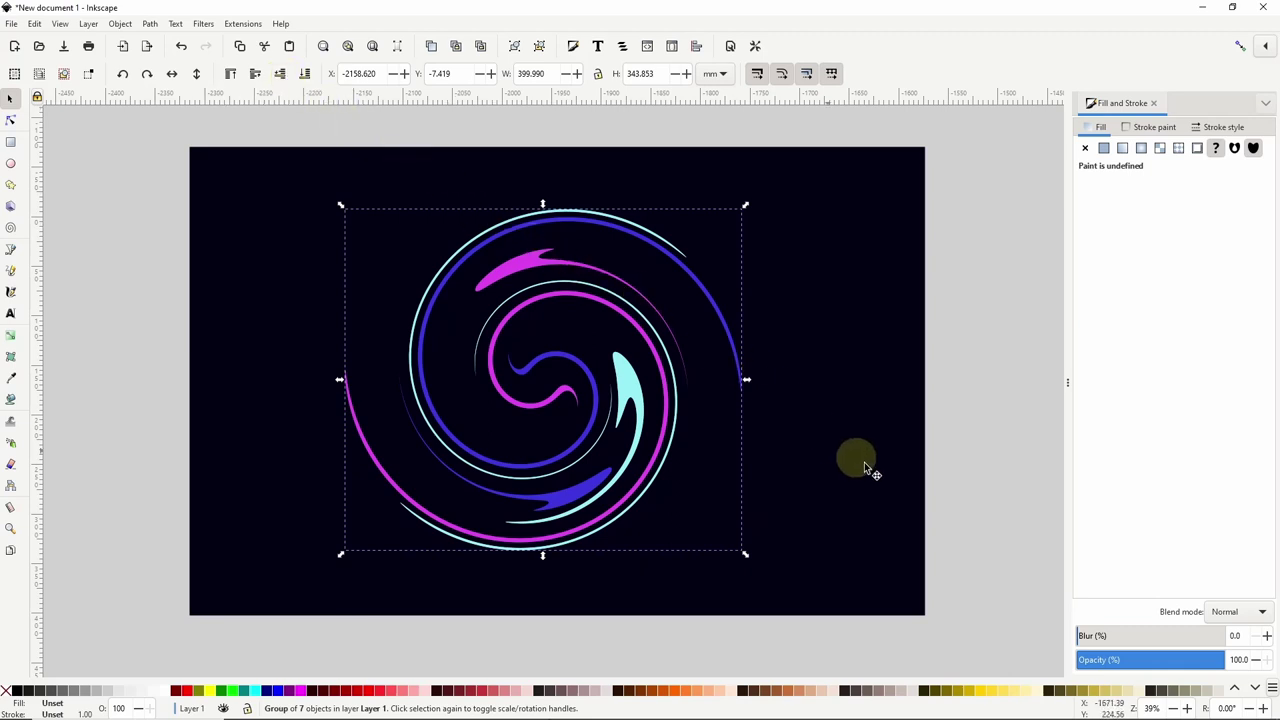
drag(1083, 640, 1099, 640)
Step: Add a second, more heavily blurred copy lower down, plus a sharp unblurred copy
key(ctrl+d)
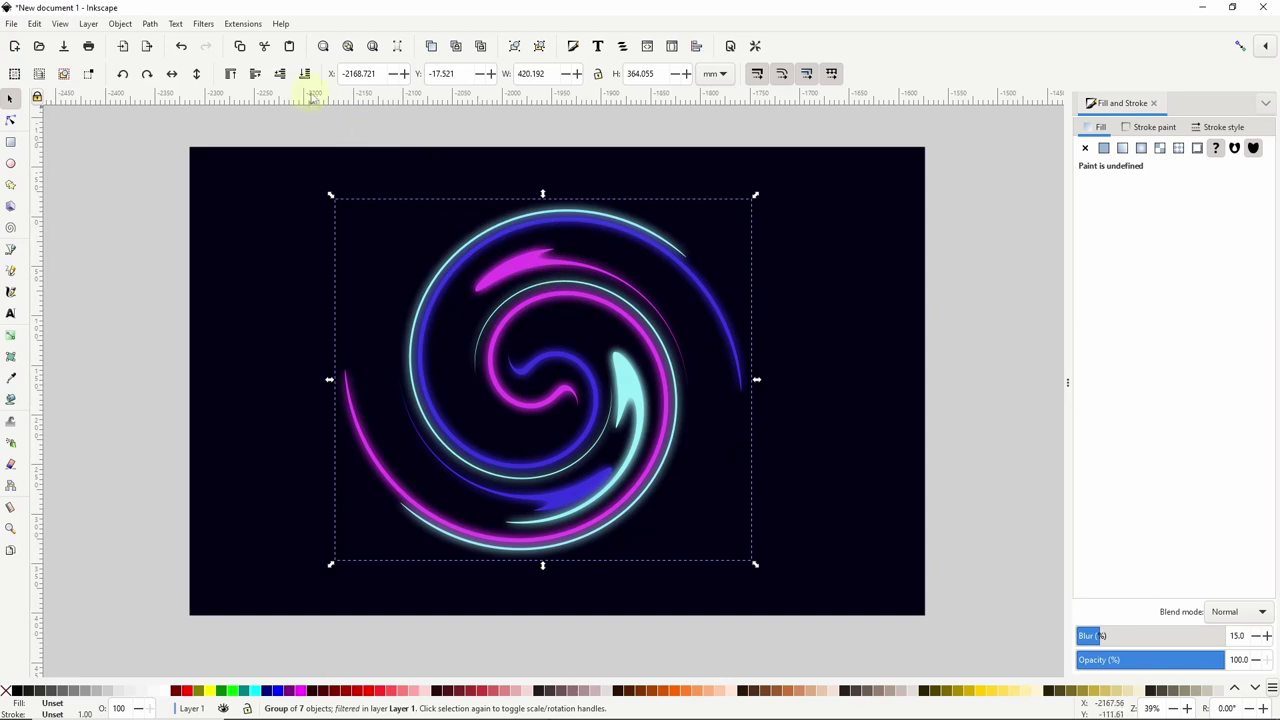
click(281, 76)
drag(1089, 625, 1213, 660)
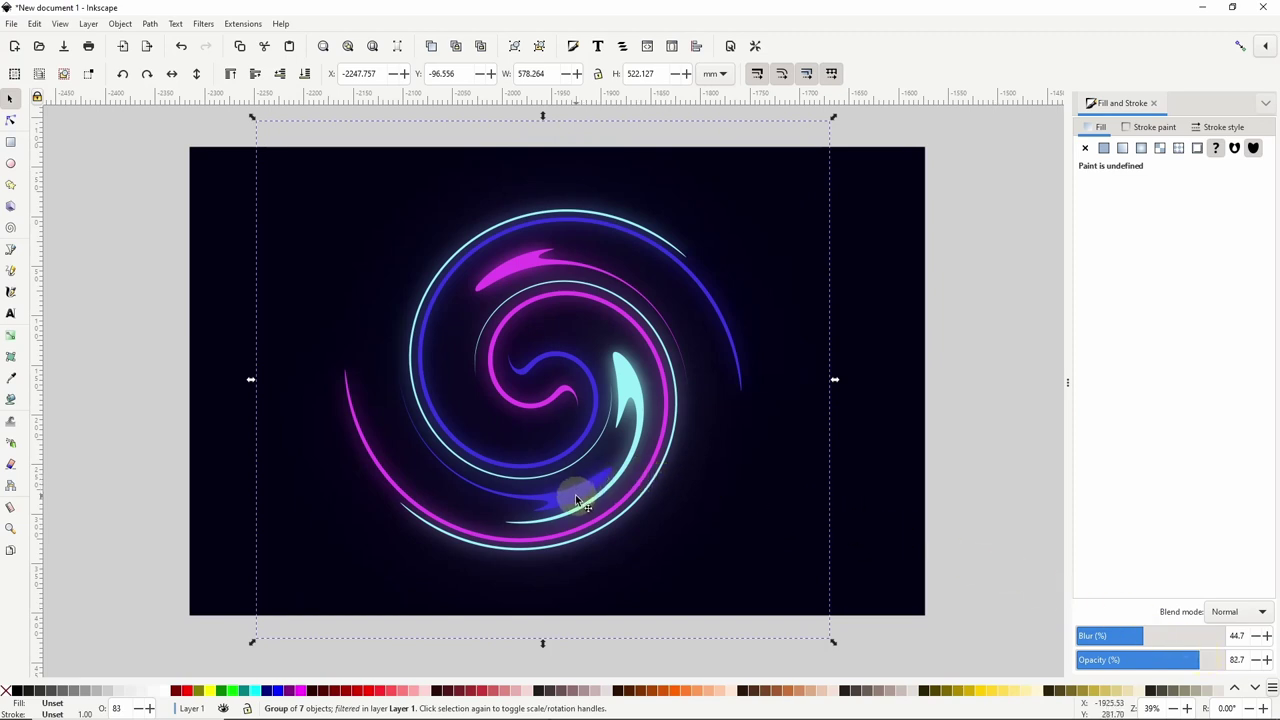
key(ctrl+d)
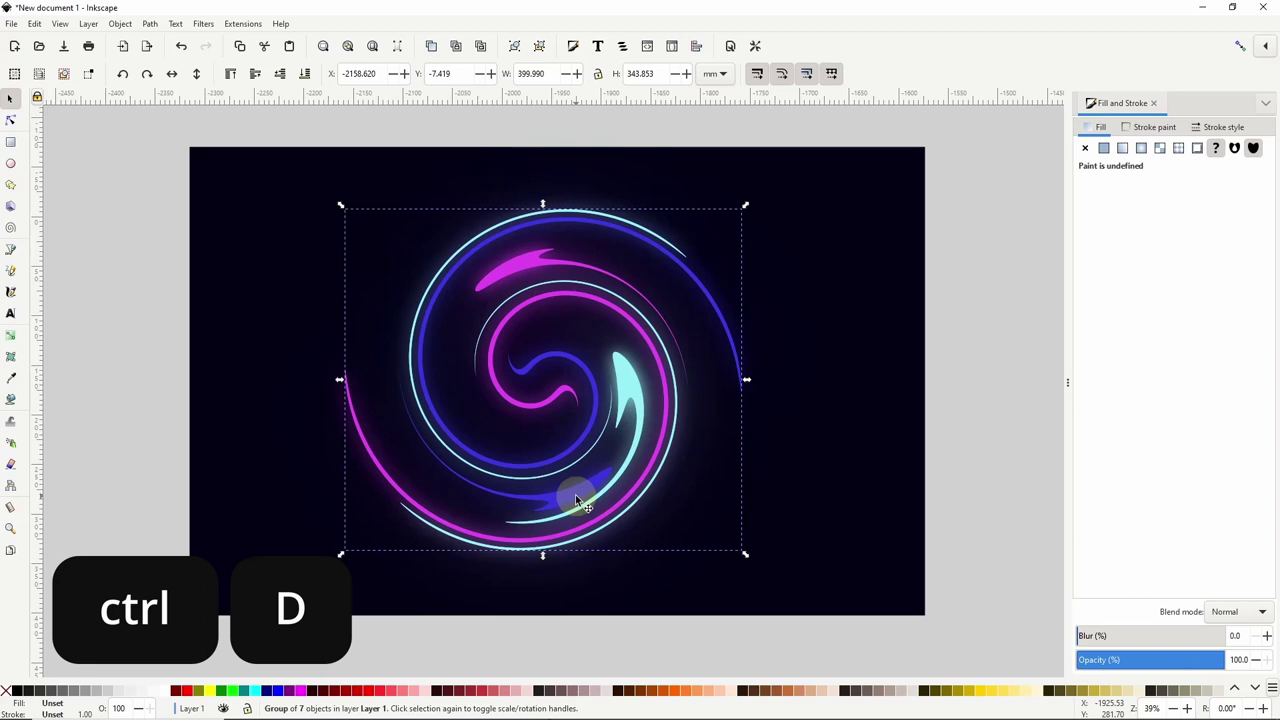
Step: Ungroup the sharp swirl copy and union its seven strands into one path
key(ctrl+shift+g)
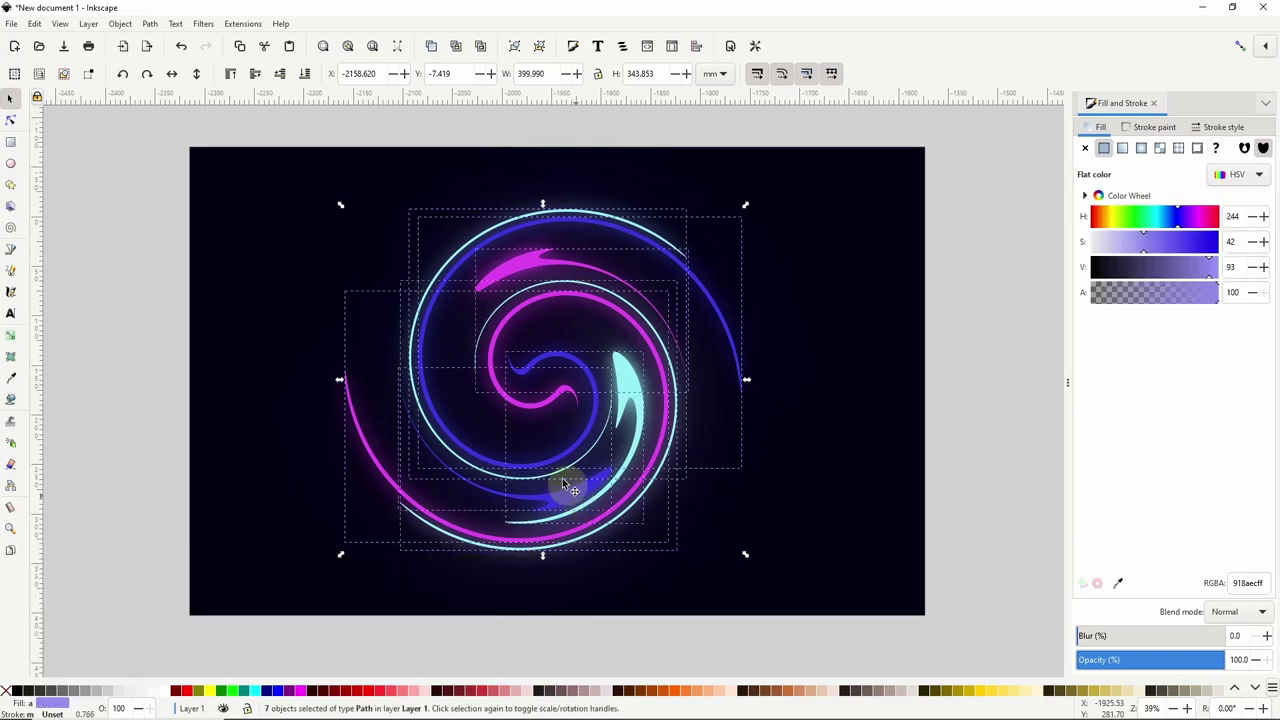
click(150, 24)
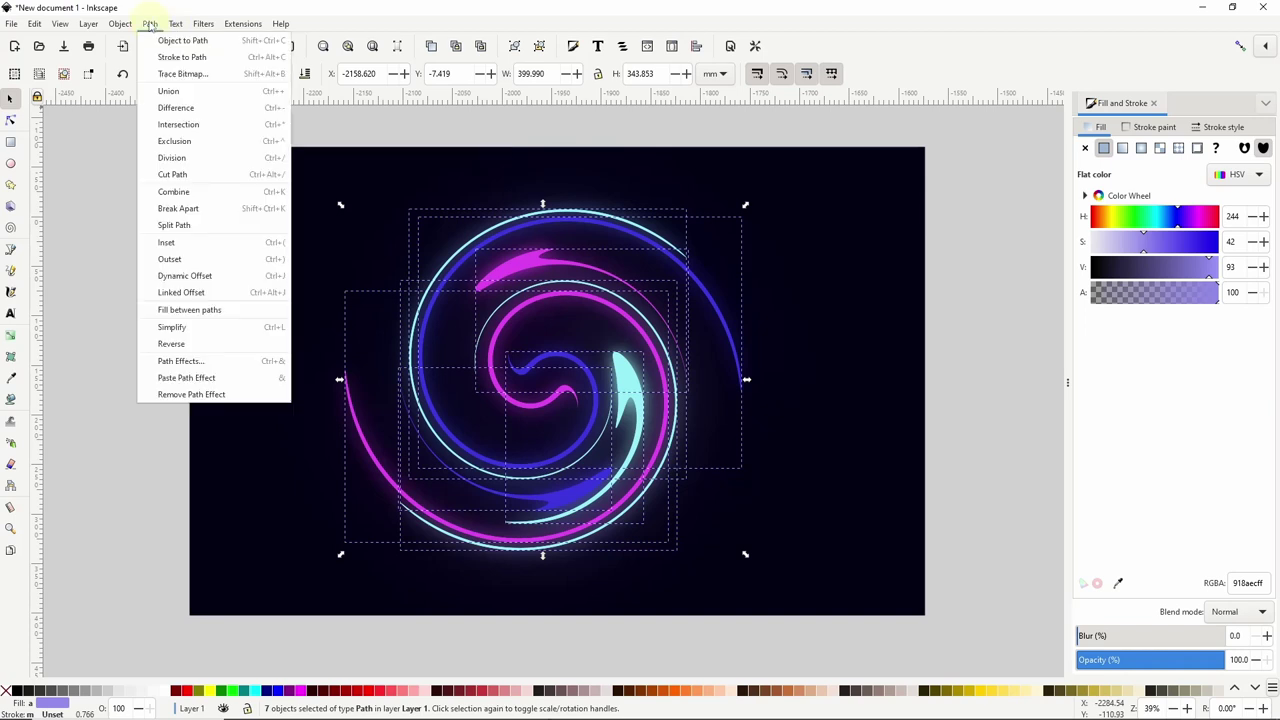
click(165, 91)
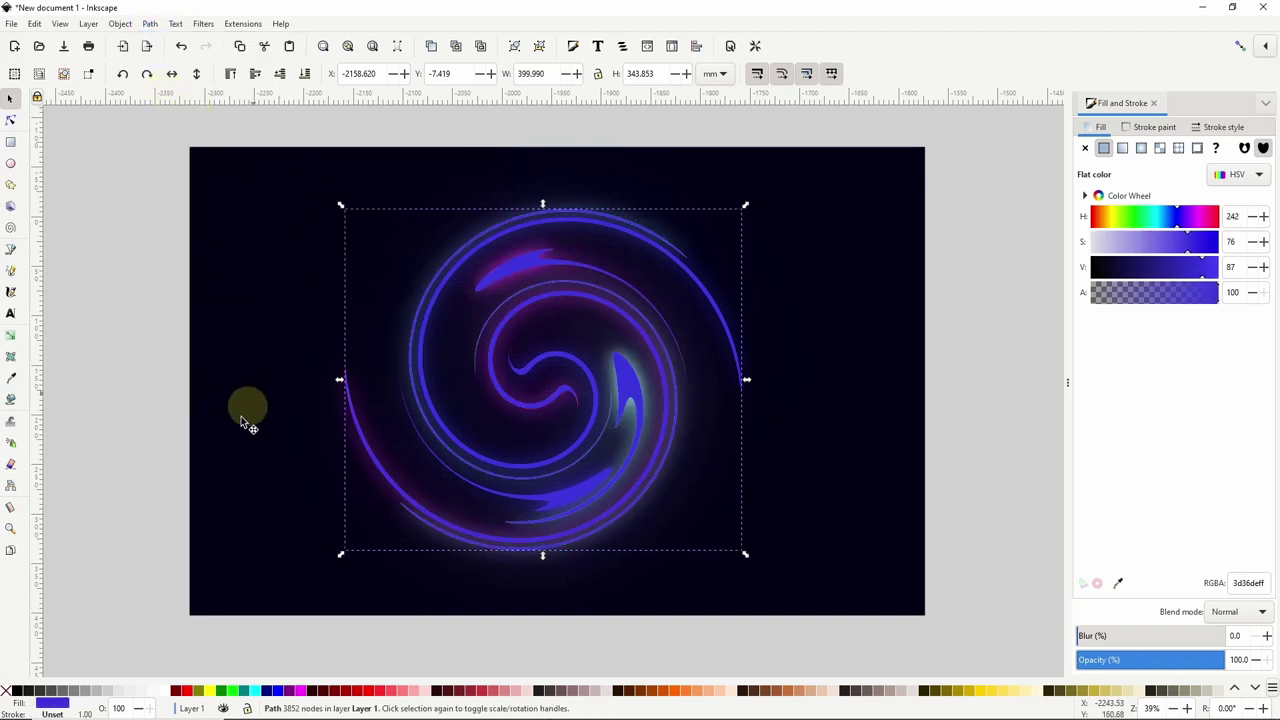
Step: Fill the merged swirl white and inset it twice to thin its strokes
click(165, 691)
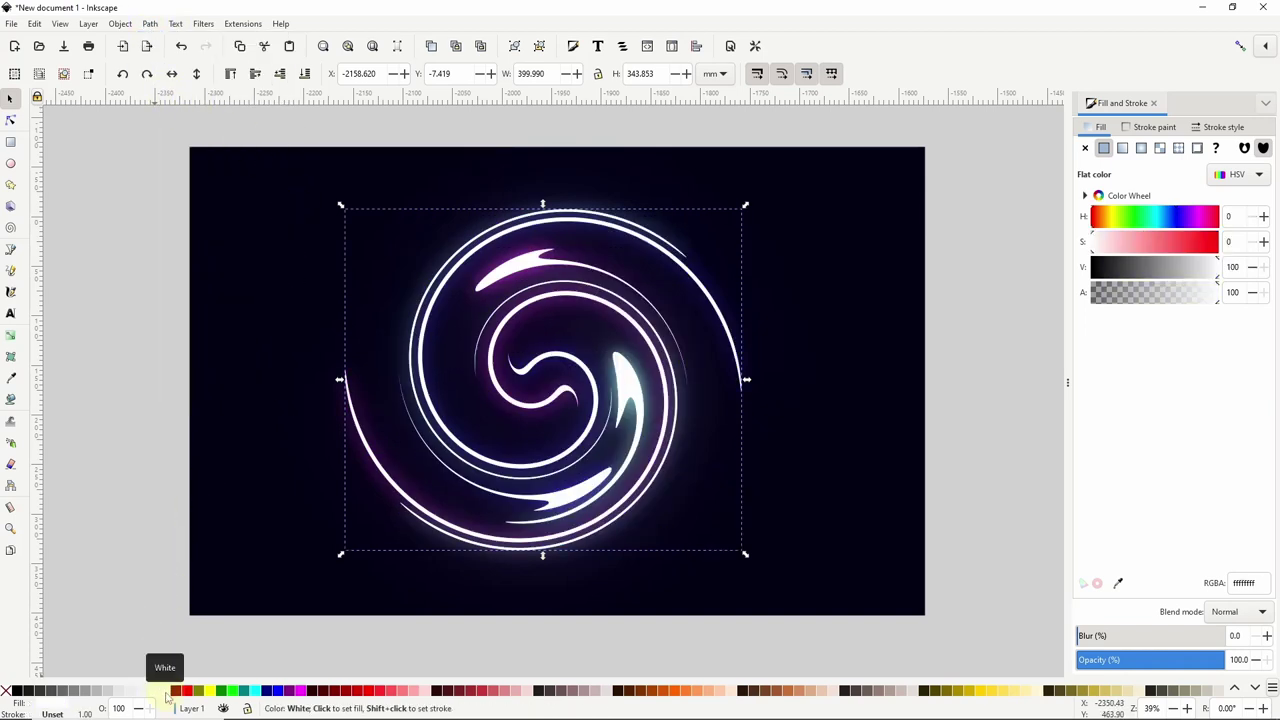
click(150, 24)
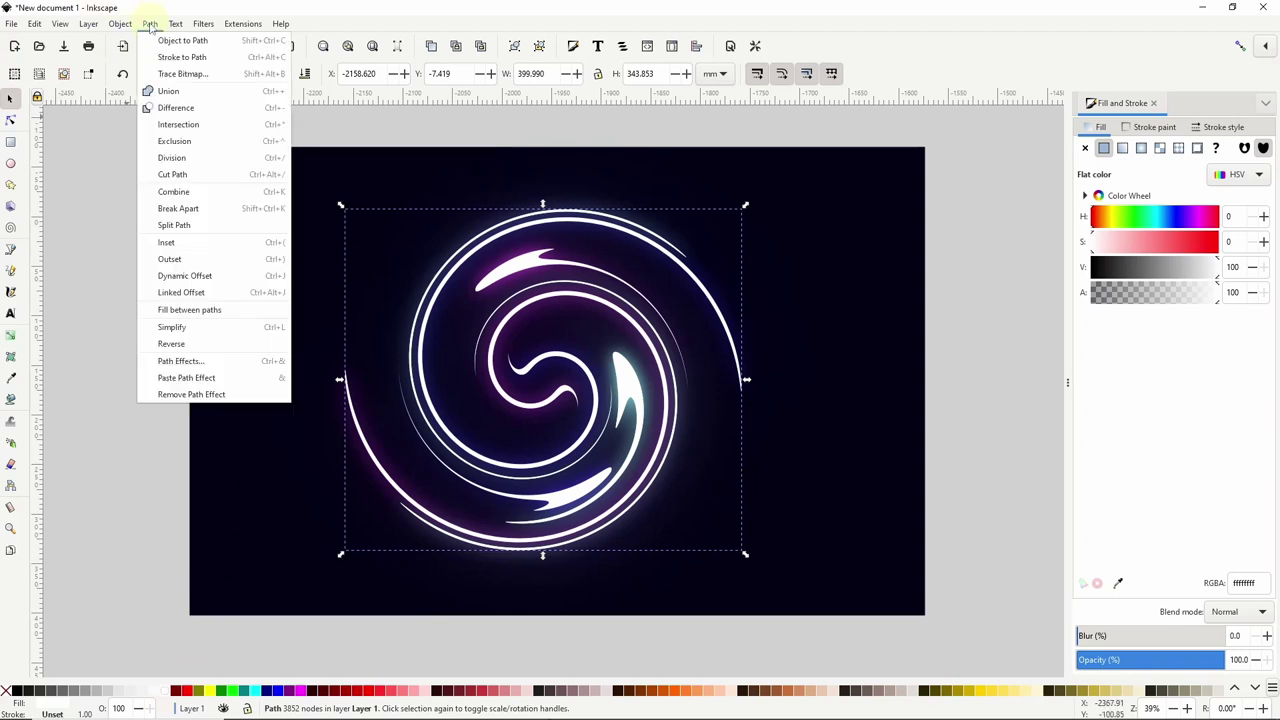
click(185, 242)
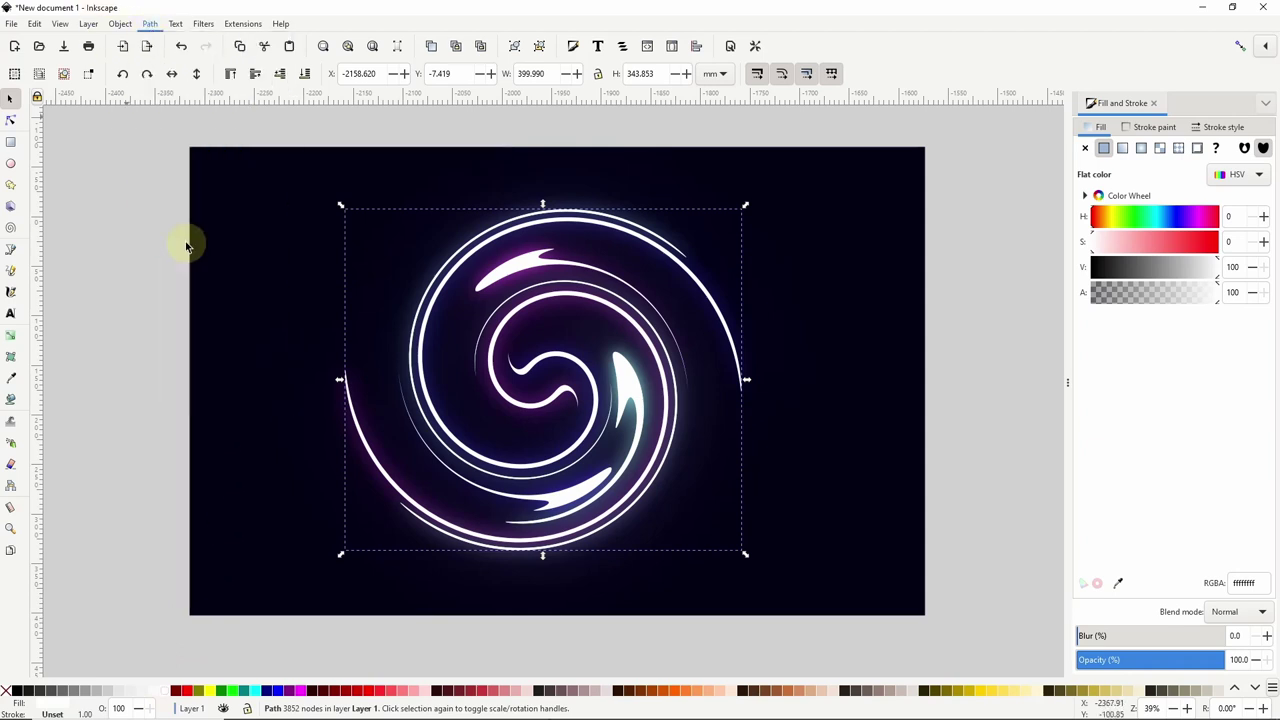
click(157, 28)
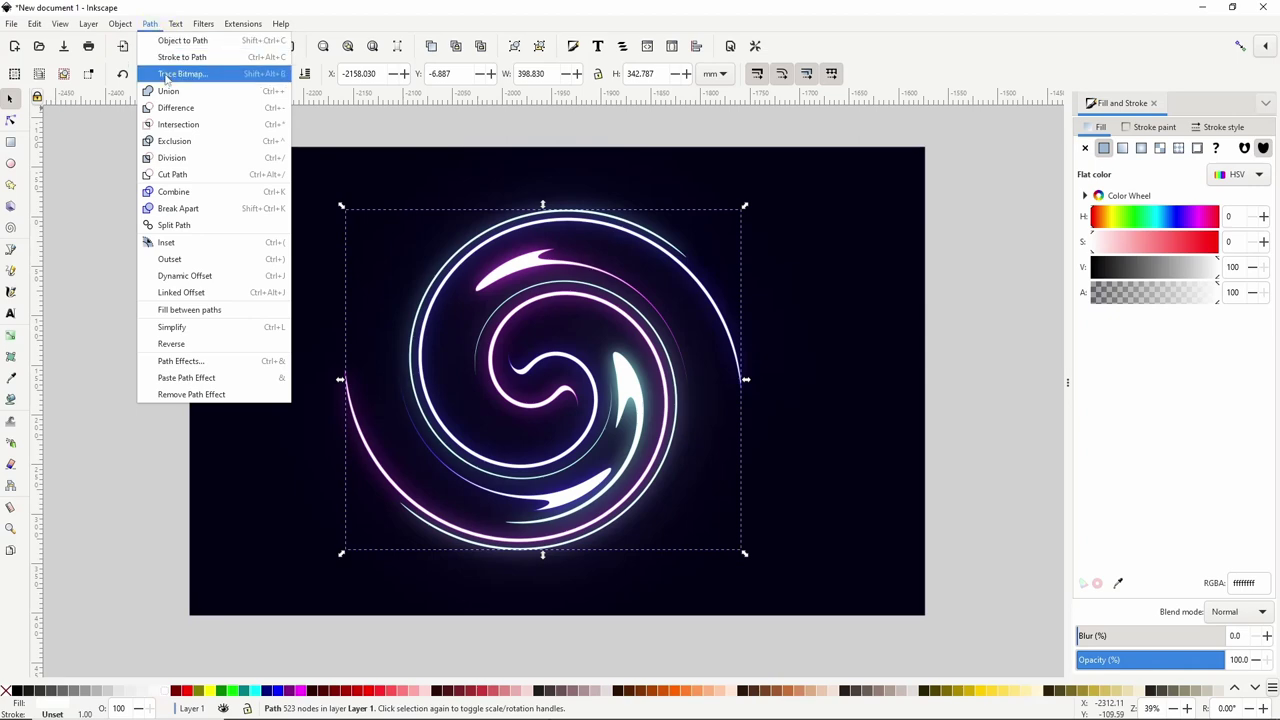
click(201, 242)
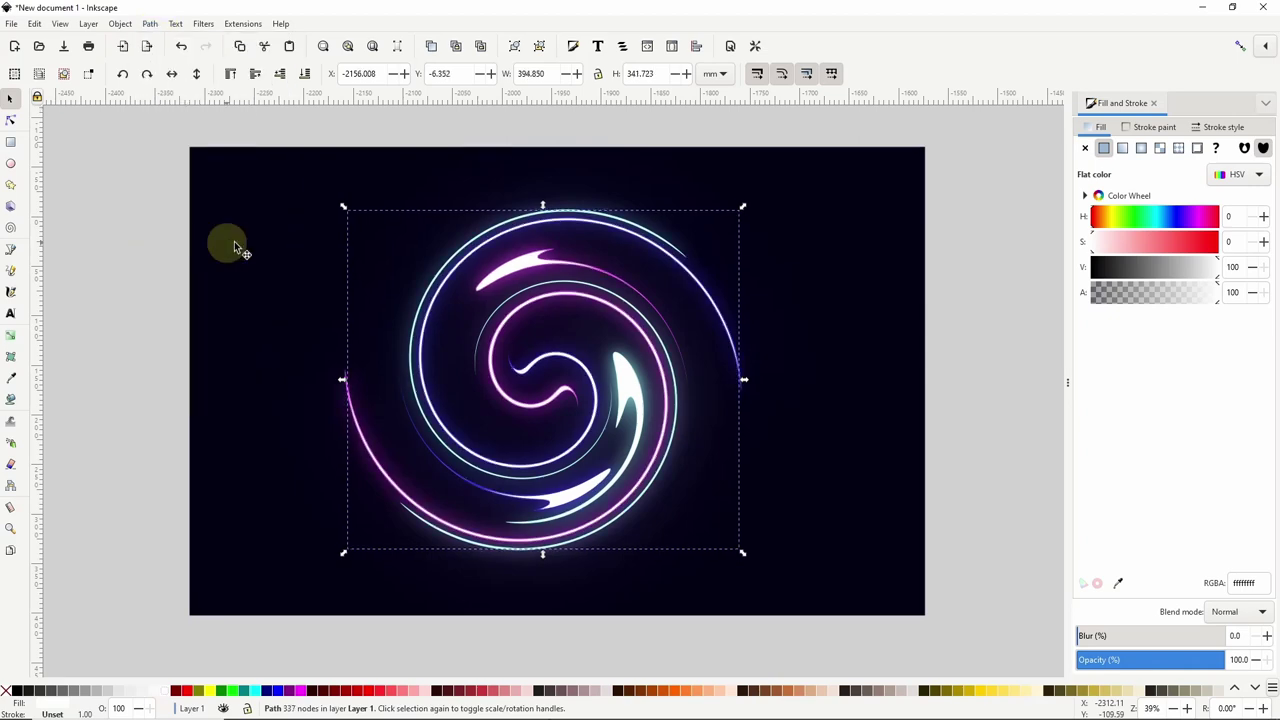
scroll(700, 466, up, 2)
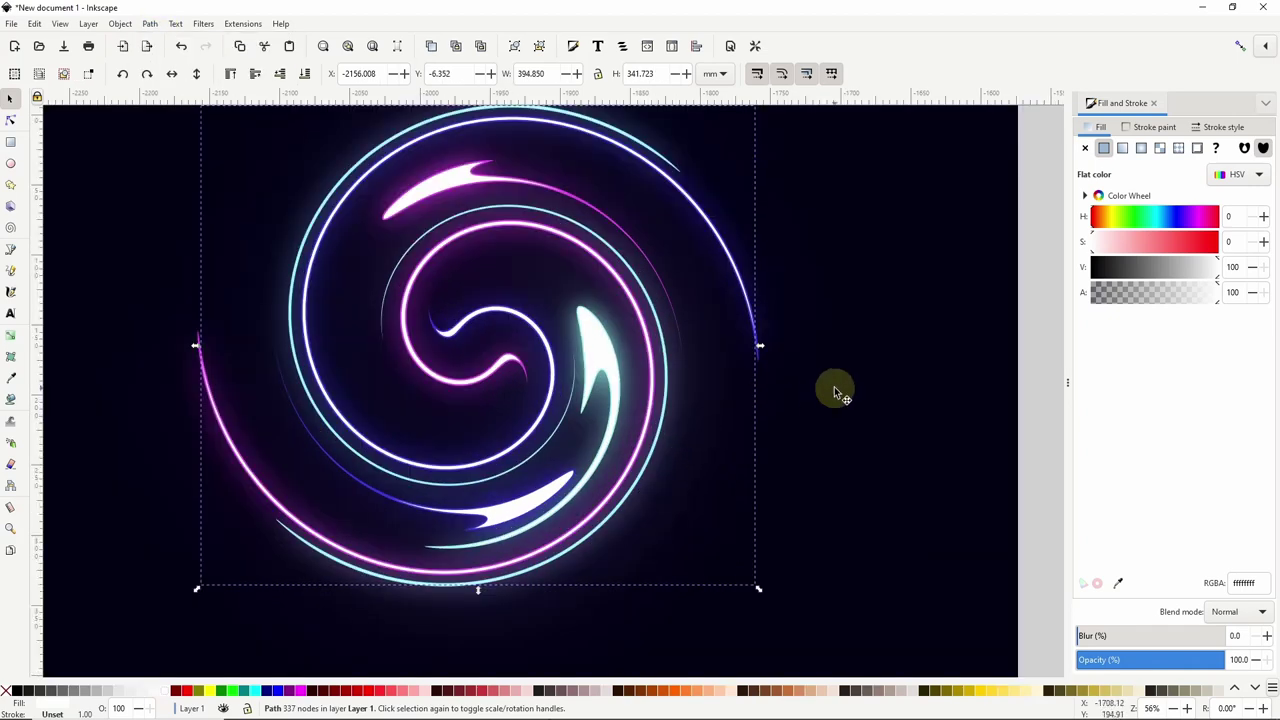
click(884, 387)
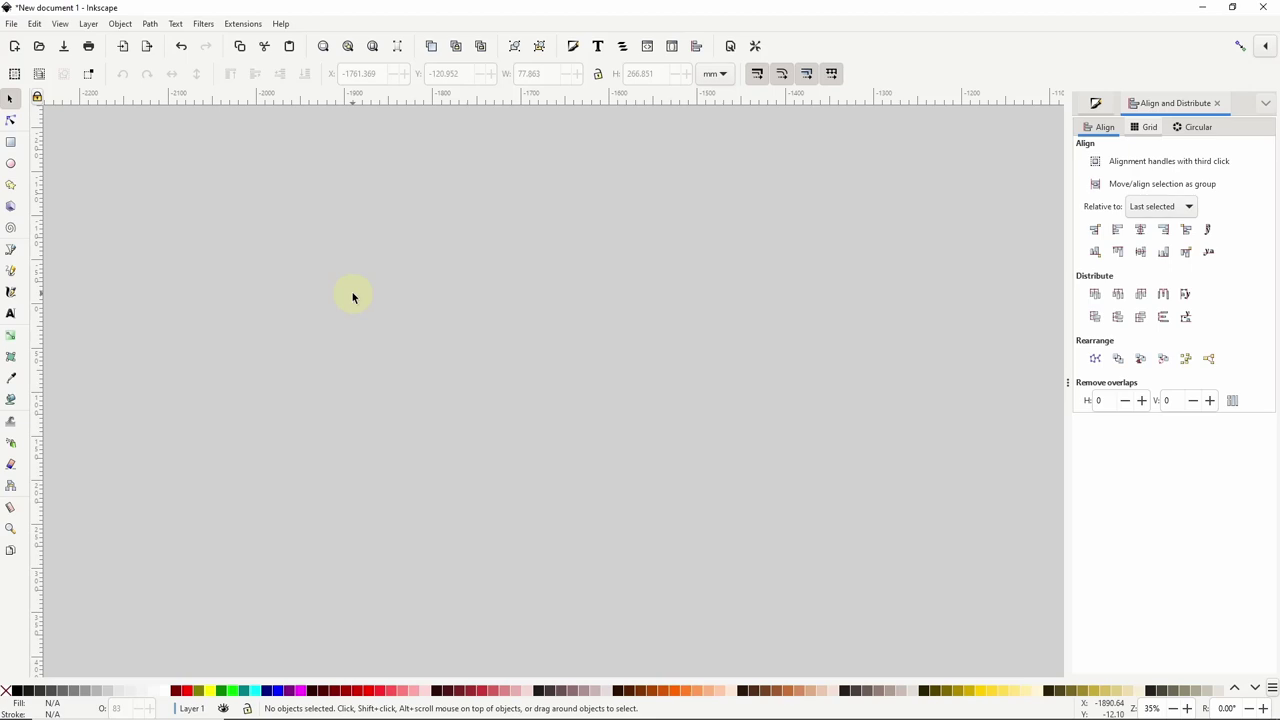
Step: Draw a tall rectangle filled #FF2A2A red at 100% opacity
click(11, 143)
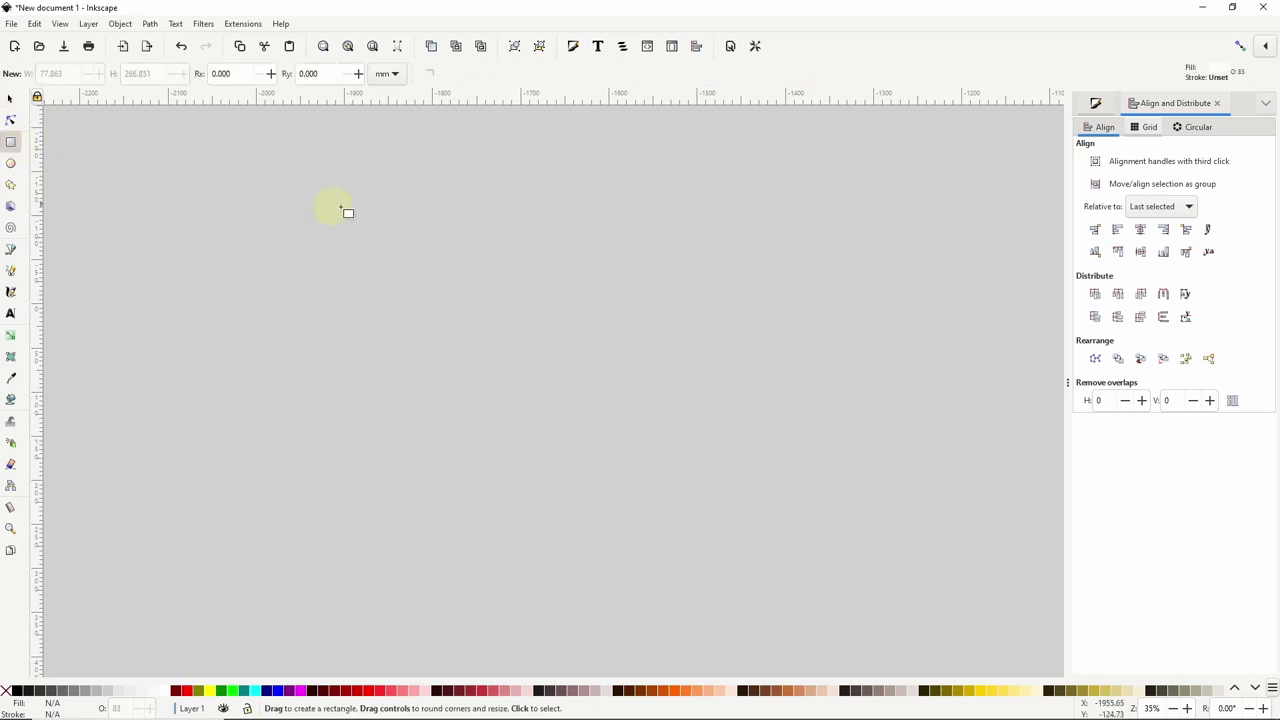
drag(428, 221, 490, 430)
click(363, 691)
click(377, 691)
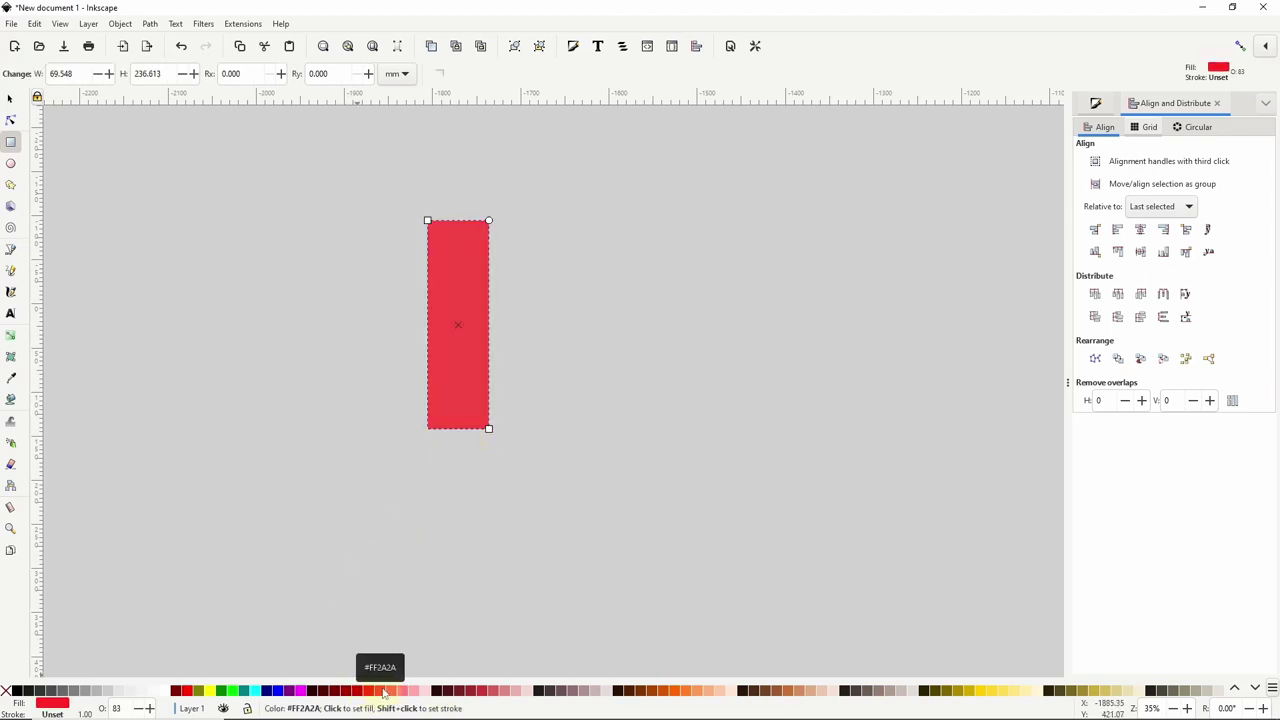
click(1090, 102)
drag(1151, 659, 1234, 659)
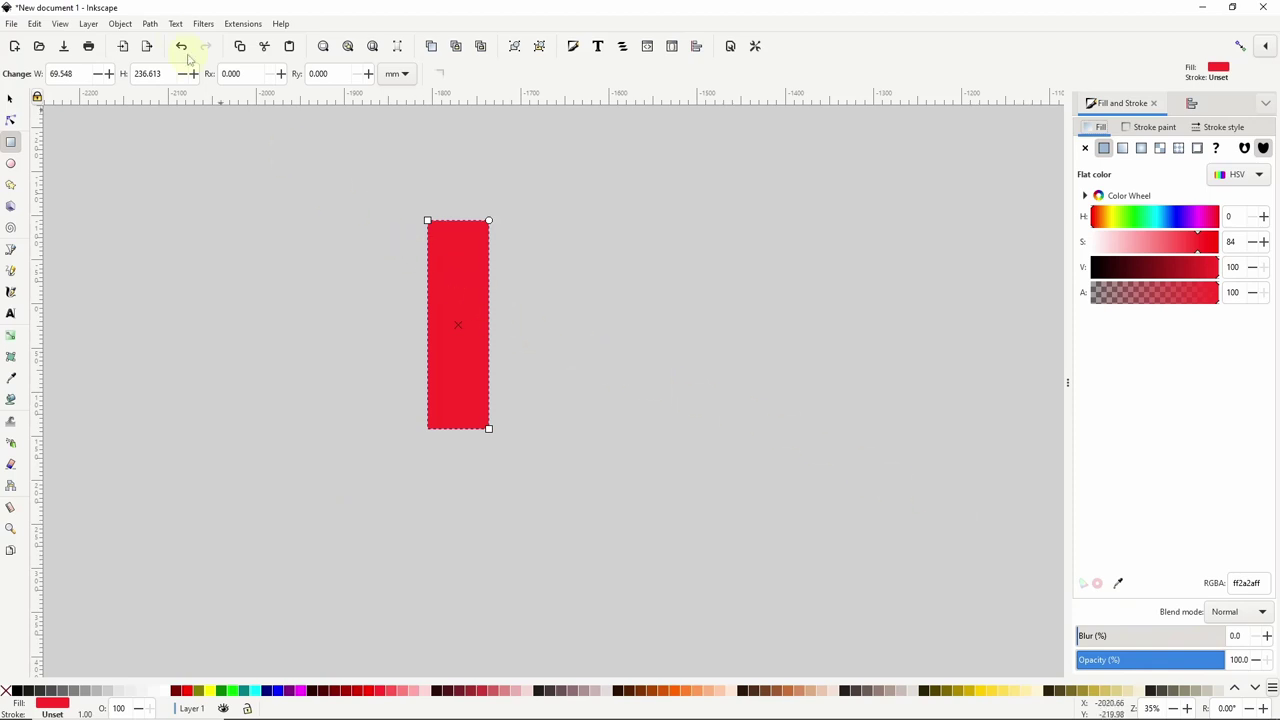
Step: Convert the rectangle to a path and join its two bottom nodes into one point
click(150, 25)
click(155, 40)
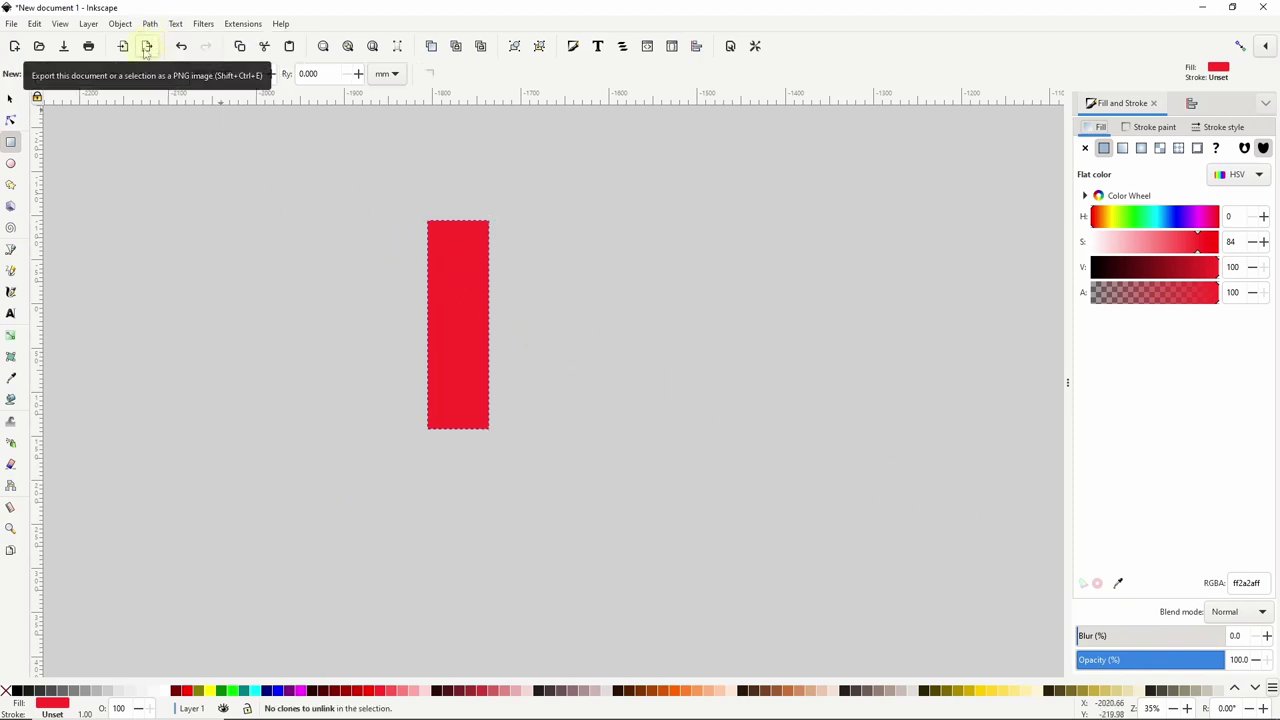
click(10, 120)
drag(370, 393, 520, 457)
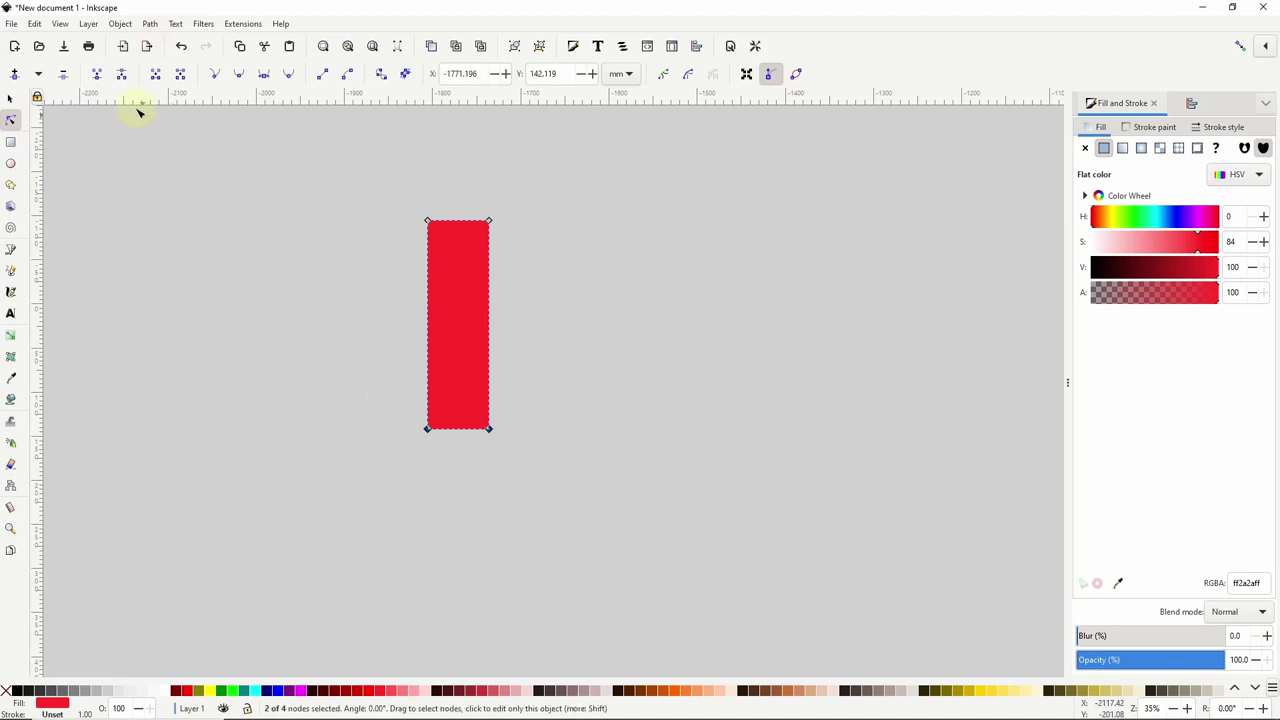
click(97, 74)
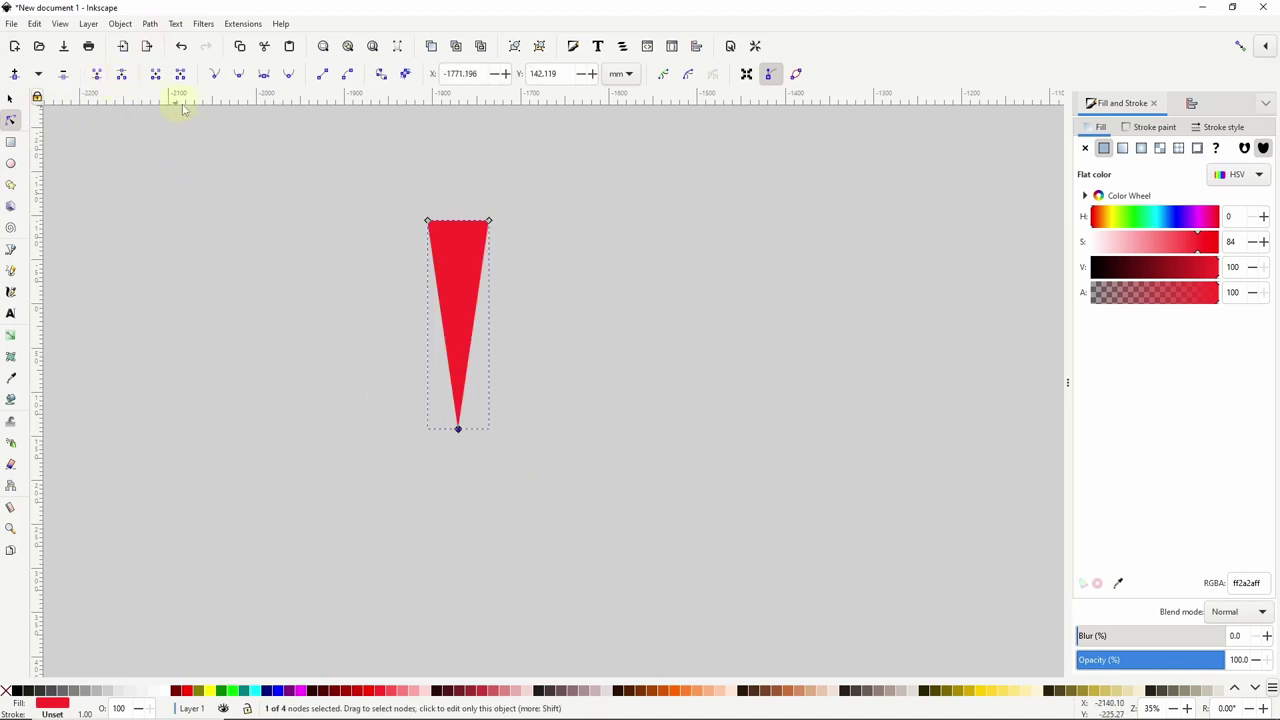
Step: Enable Object rotation centers in the advanced snapping targets, then return to the Selector
click(1266, 47)
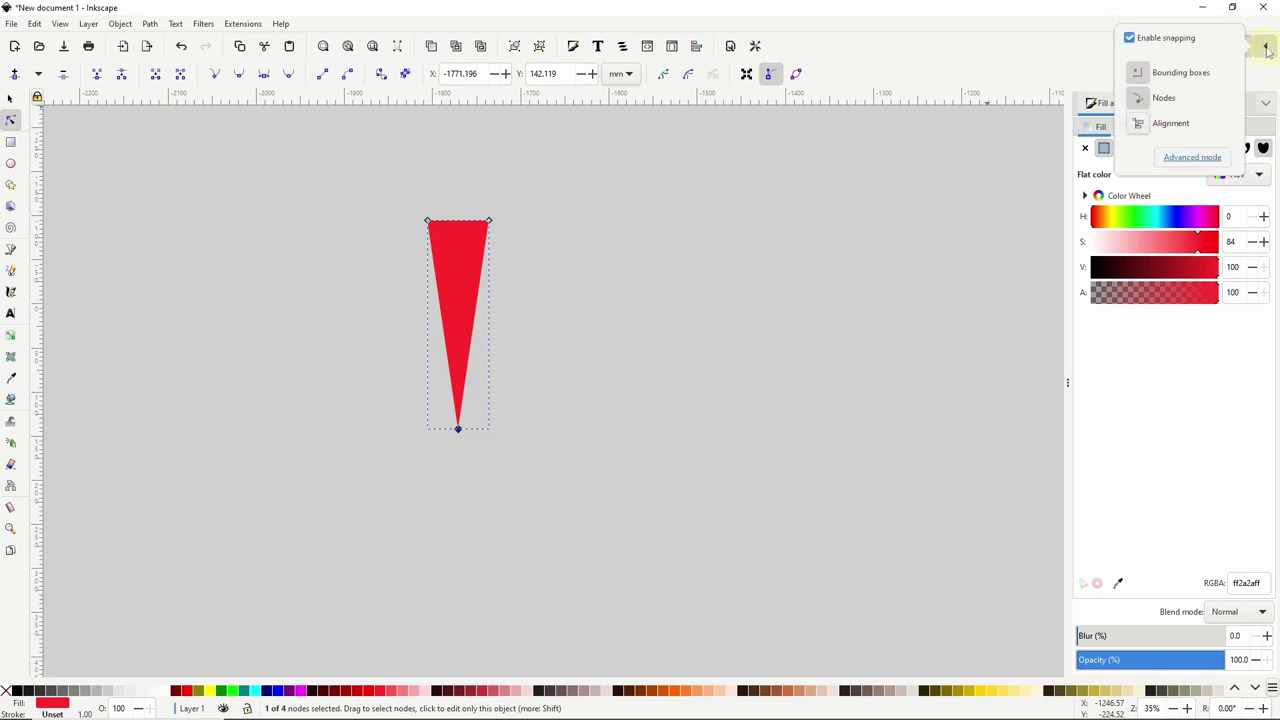
click(1192, 158)
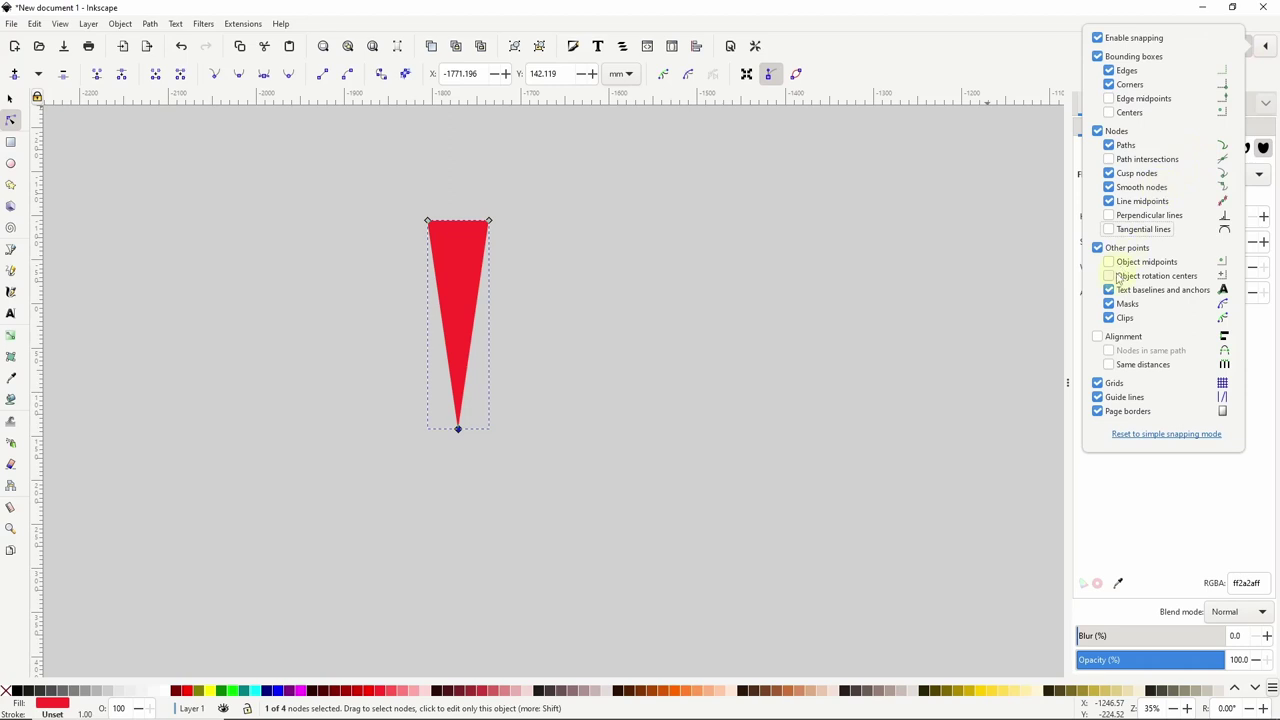
click(1109, 276)
click(11, 100)
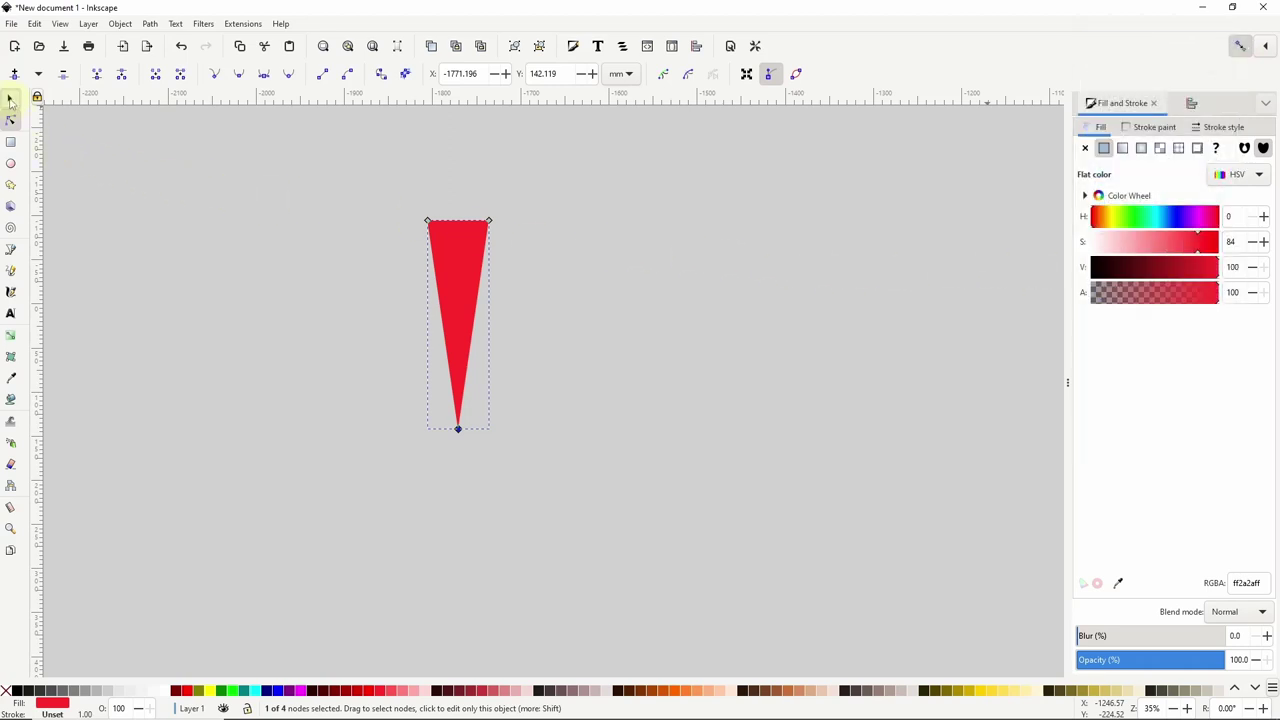
Step: Snap the triangle's rotation centre to its tip and rotate a duplicate 15° around it
click(459, 296)
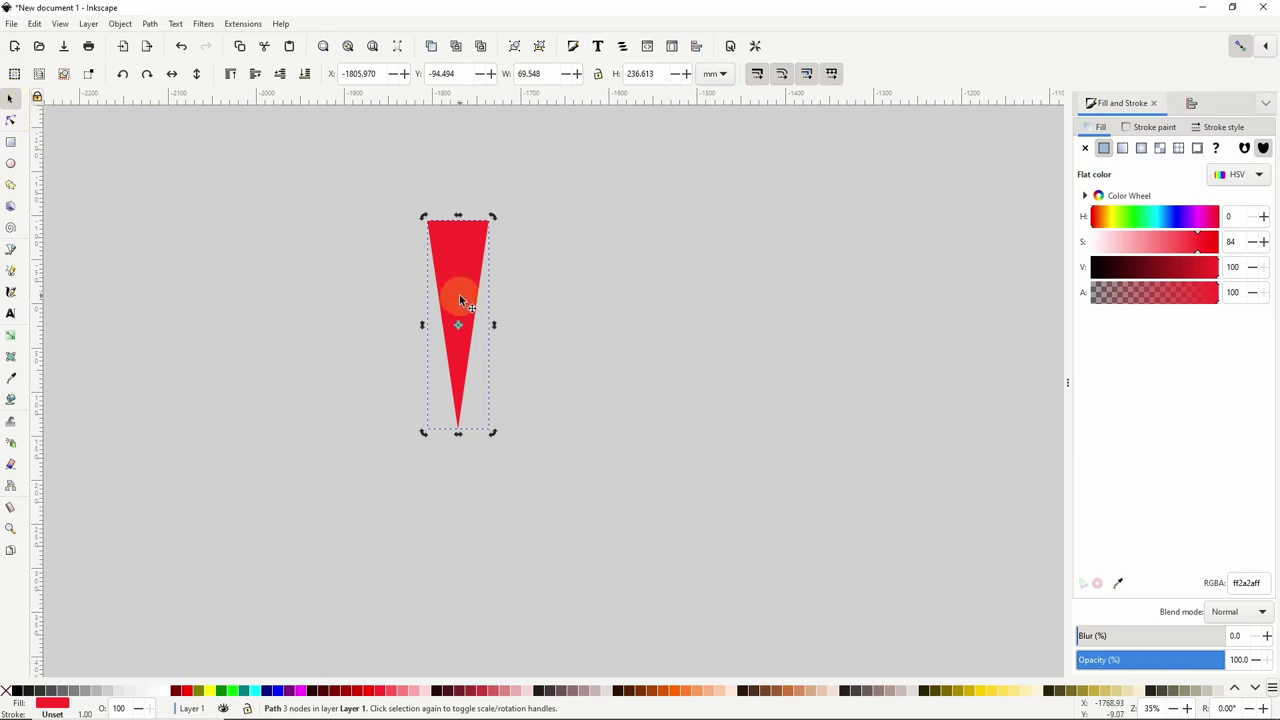
drag(458, 324, 457, 433)
key(ctrl+d)
key(ctrl)
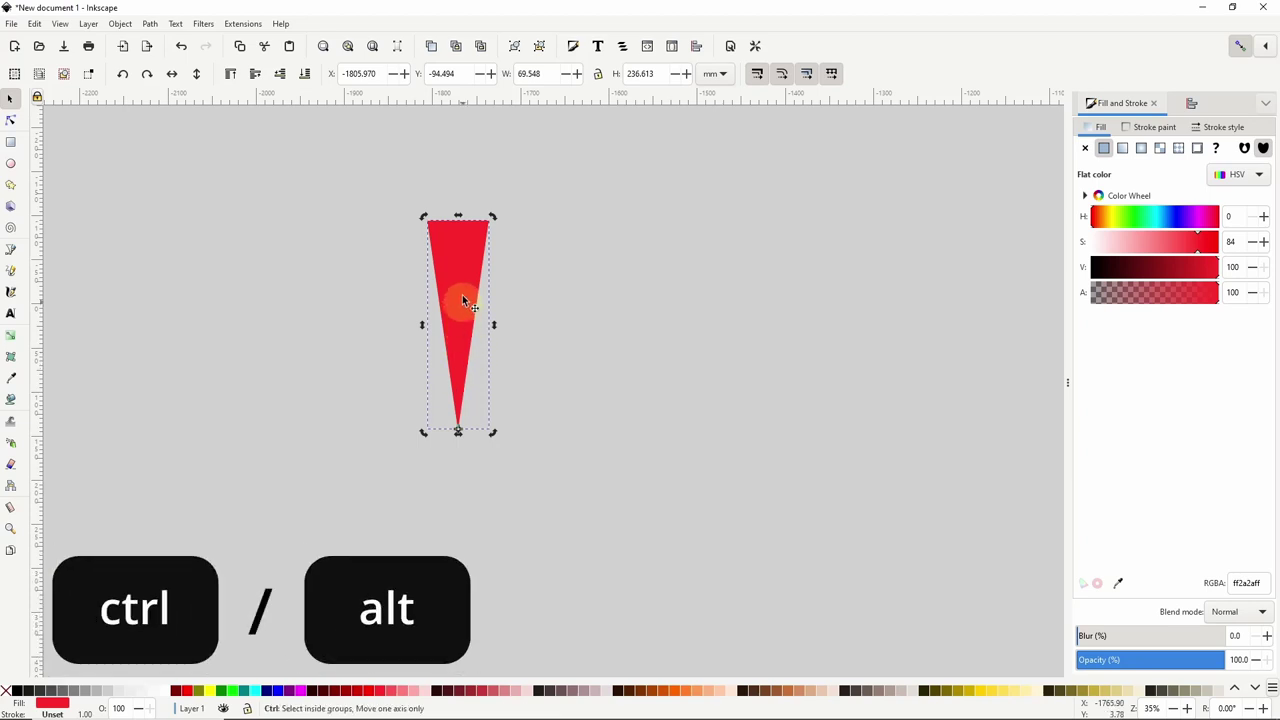
drag(491, 210, 578, 250)
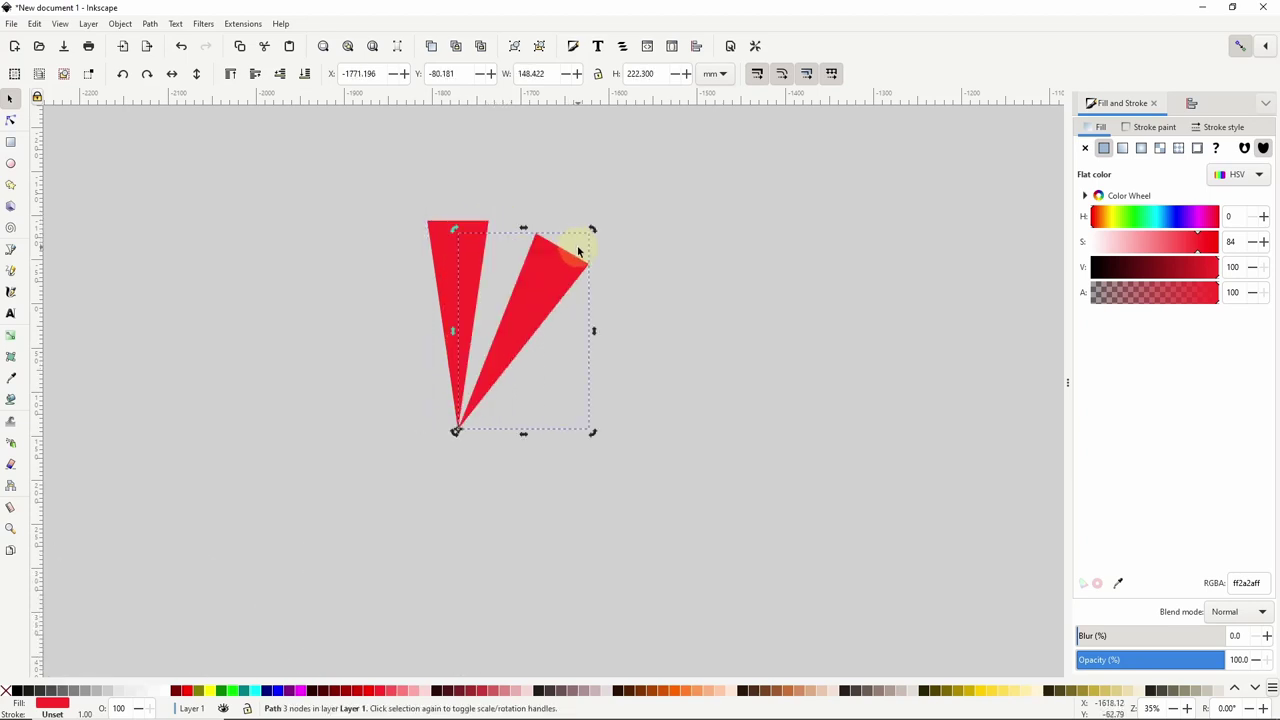
Step: Duplicate the upright red triangle and colour the copy blue
click(459, 260)
key(ctrl+d)
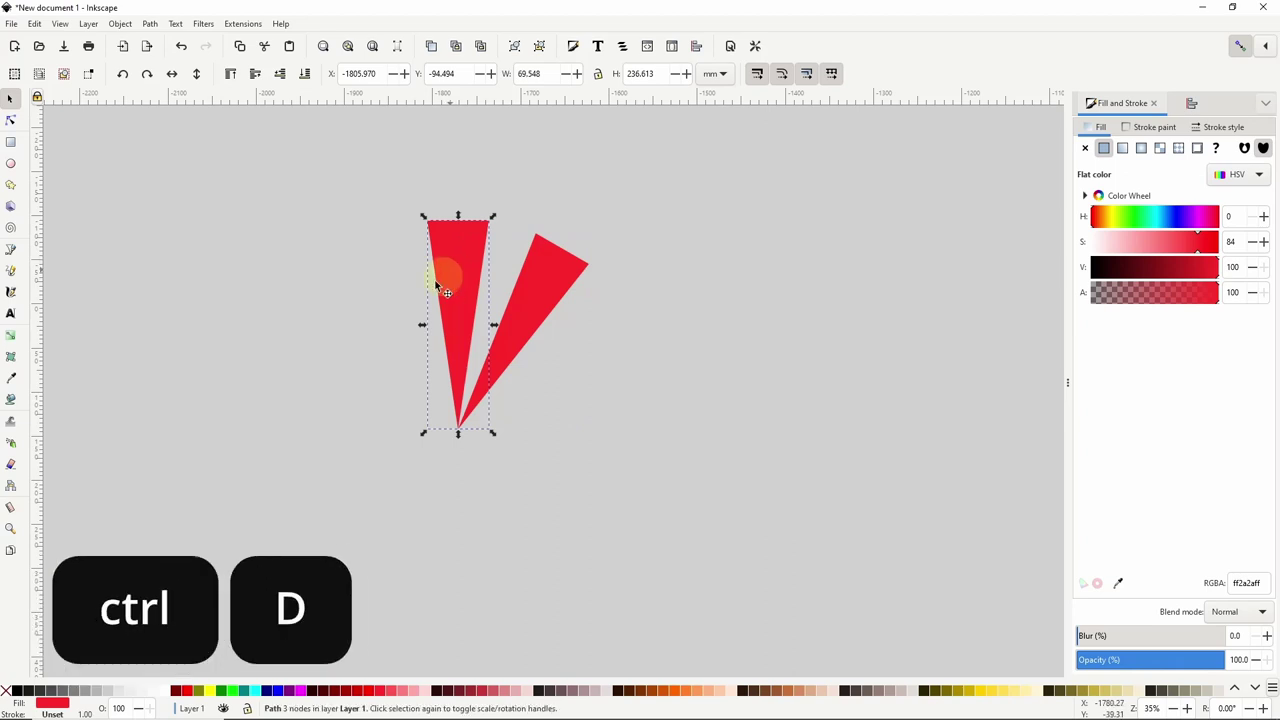
click(279, 690)
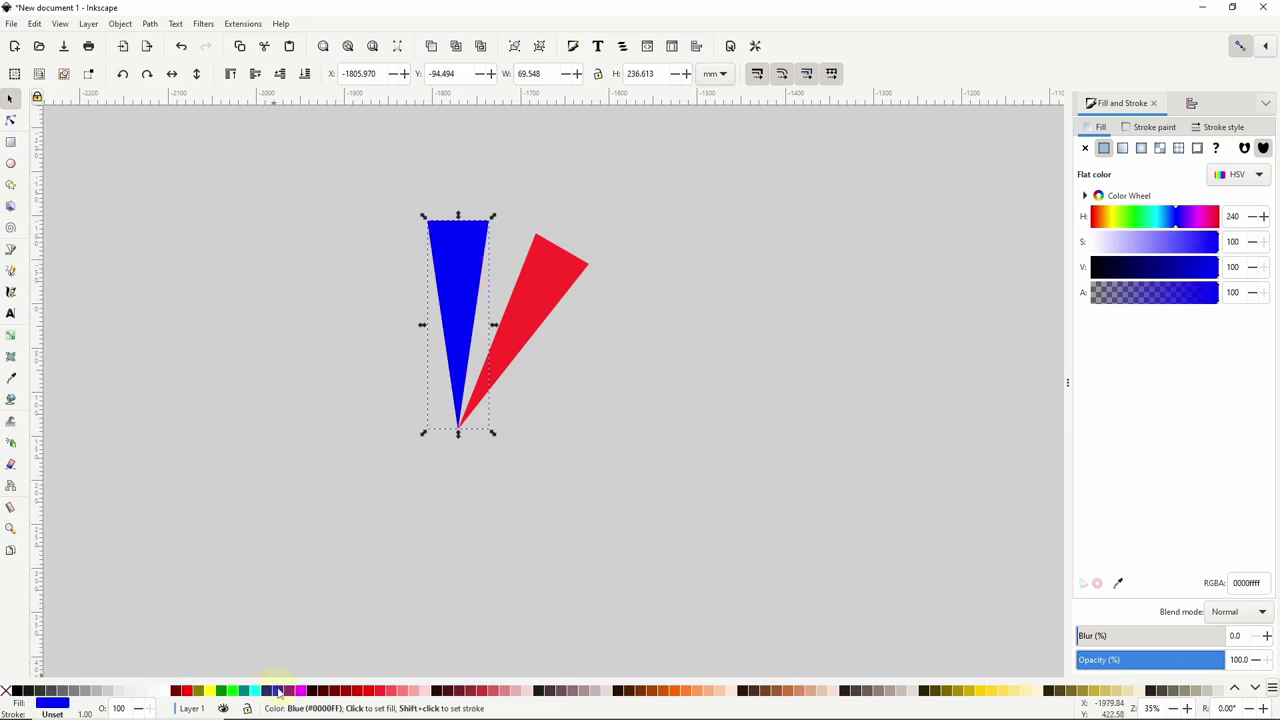
Step: With snapping off, scale the blue triangle's two top nodes closer together to narrow it
click(1240, 46)
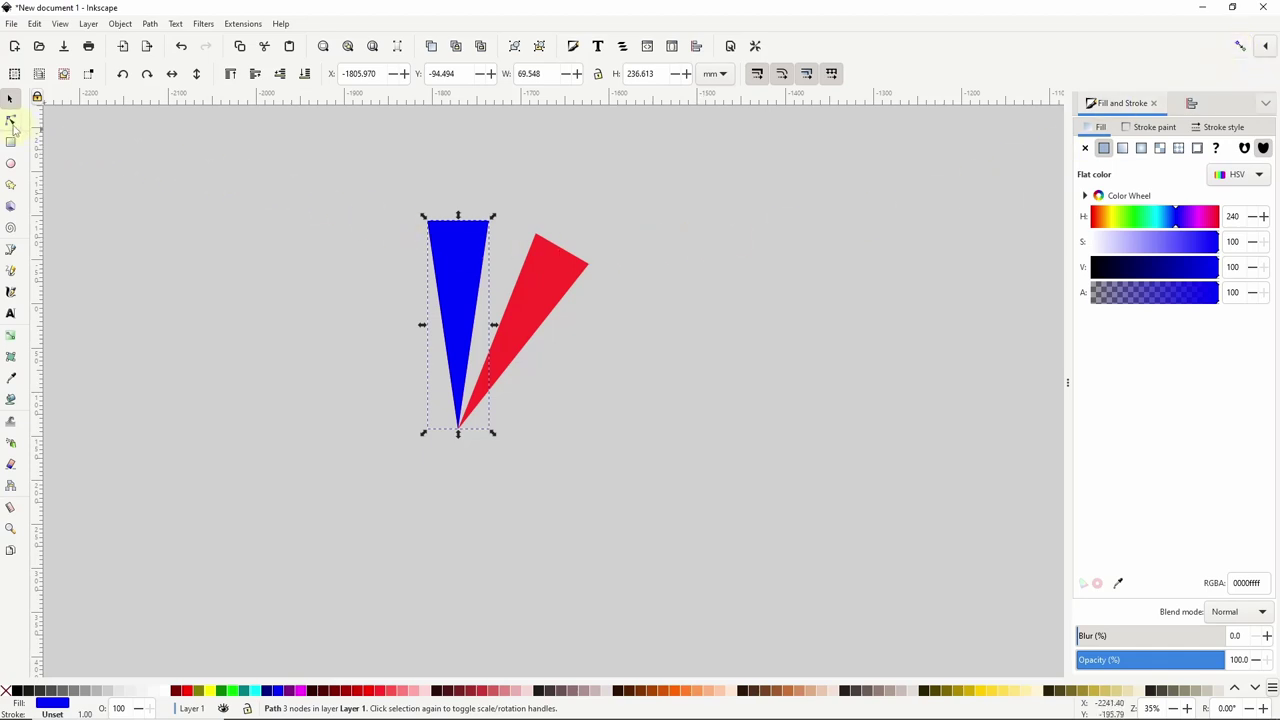
click(10, 120)
drag(380, 188, 486, 252)
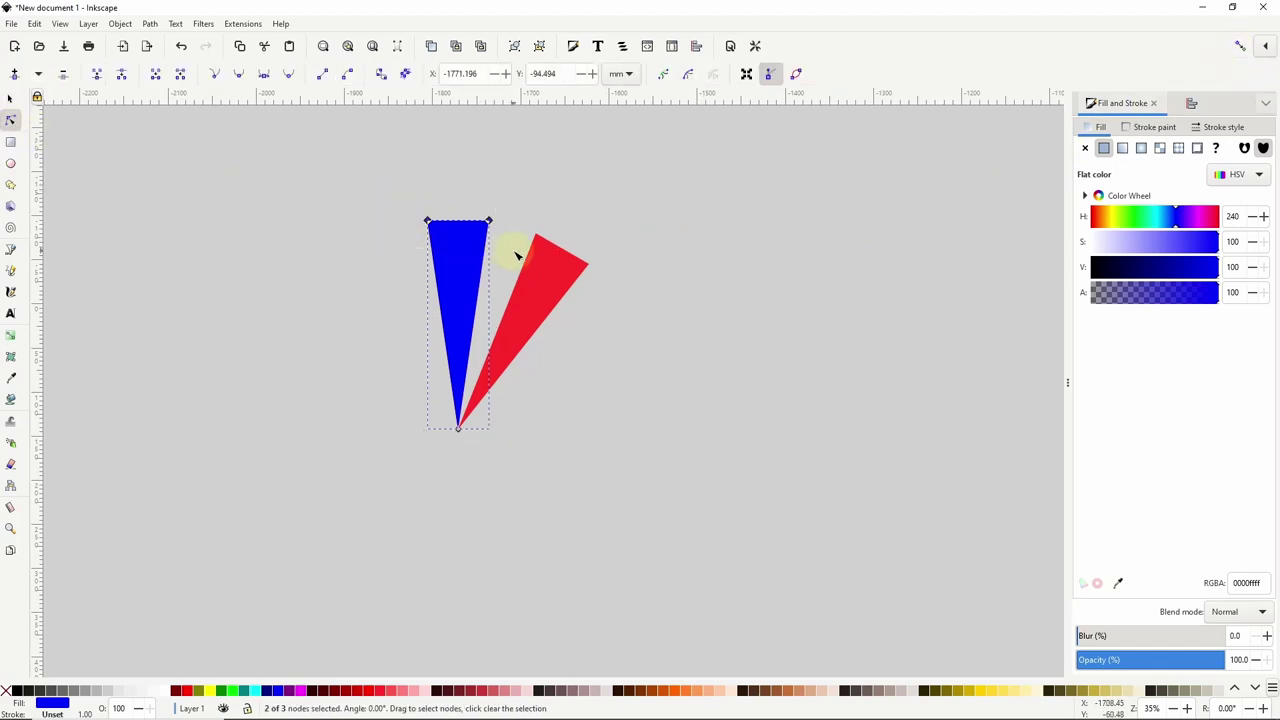
click(748, 77)
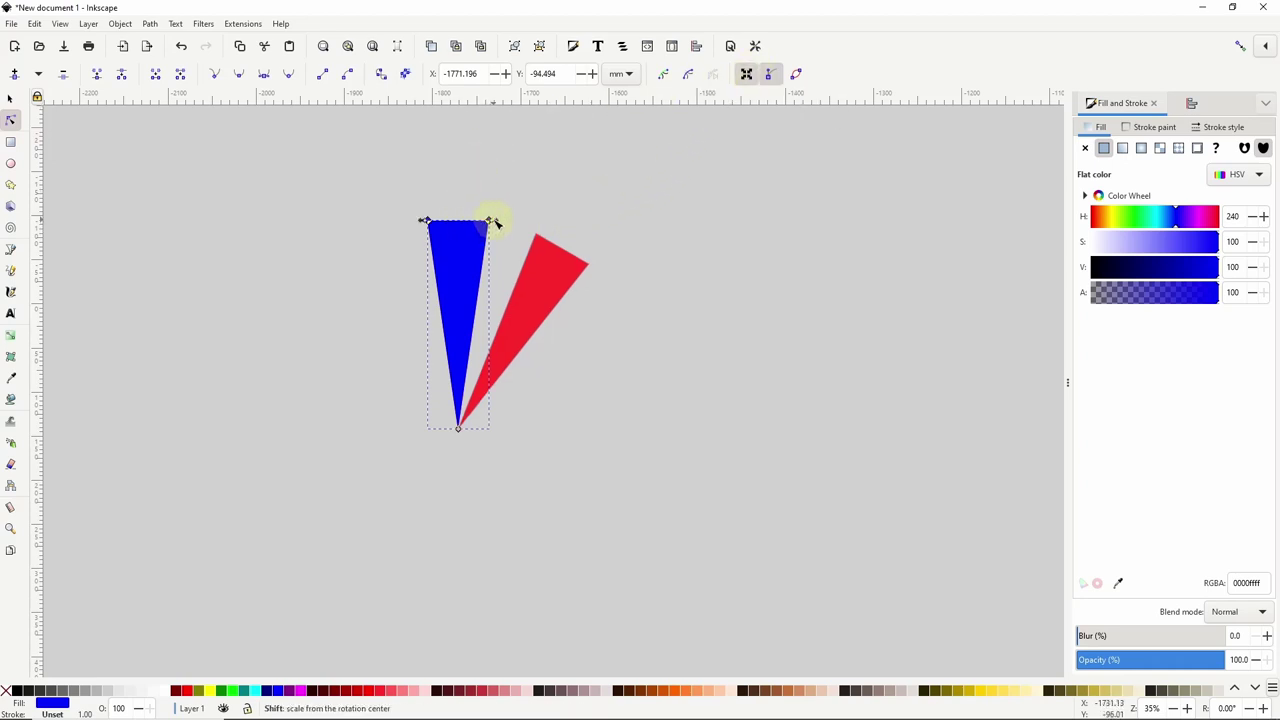
drag(494, 222, 474, 216)
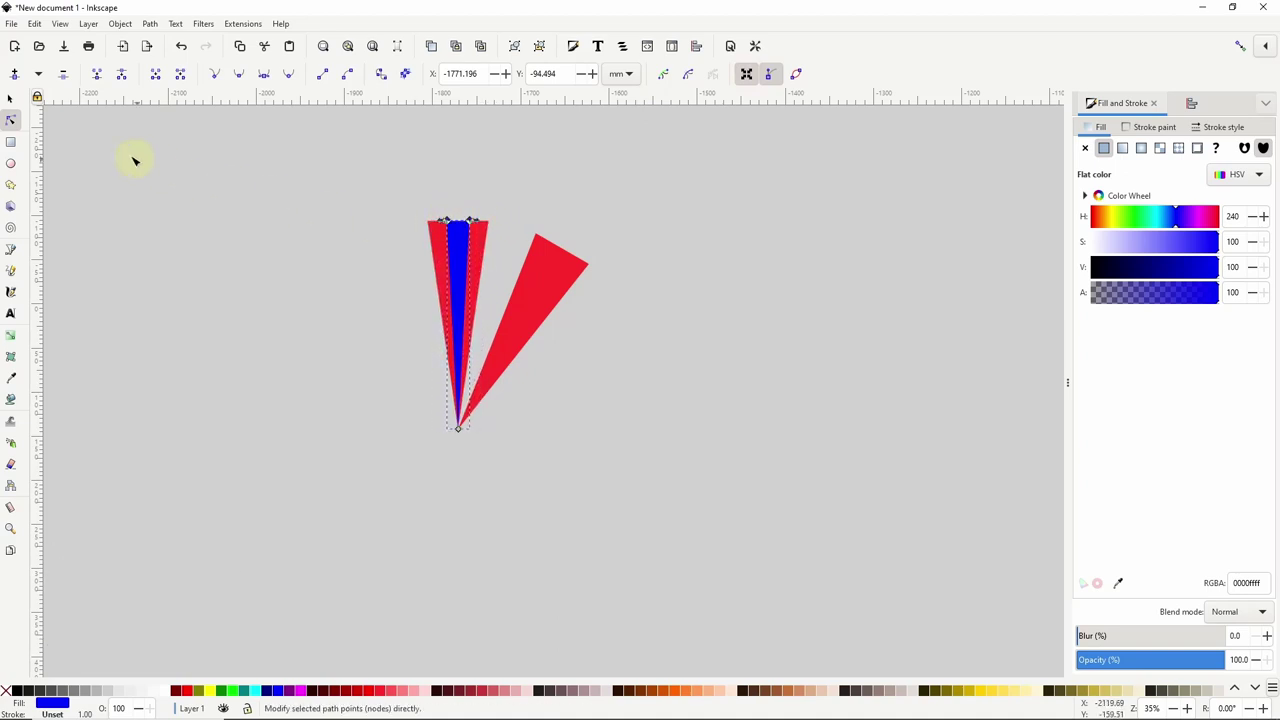
Step: Subtract the blue triangle from the upright red one with Path > Difference
click(9, 98)
drag(370, 178, 493, 476)
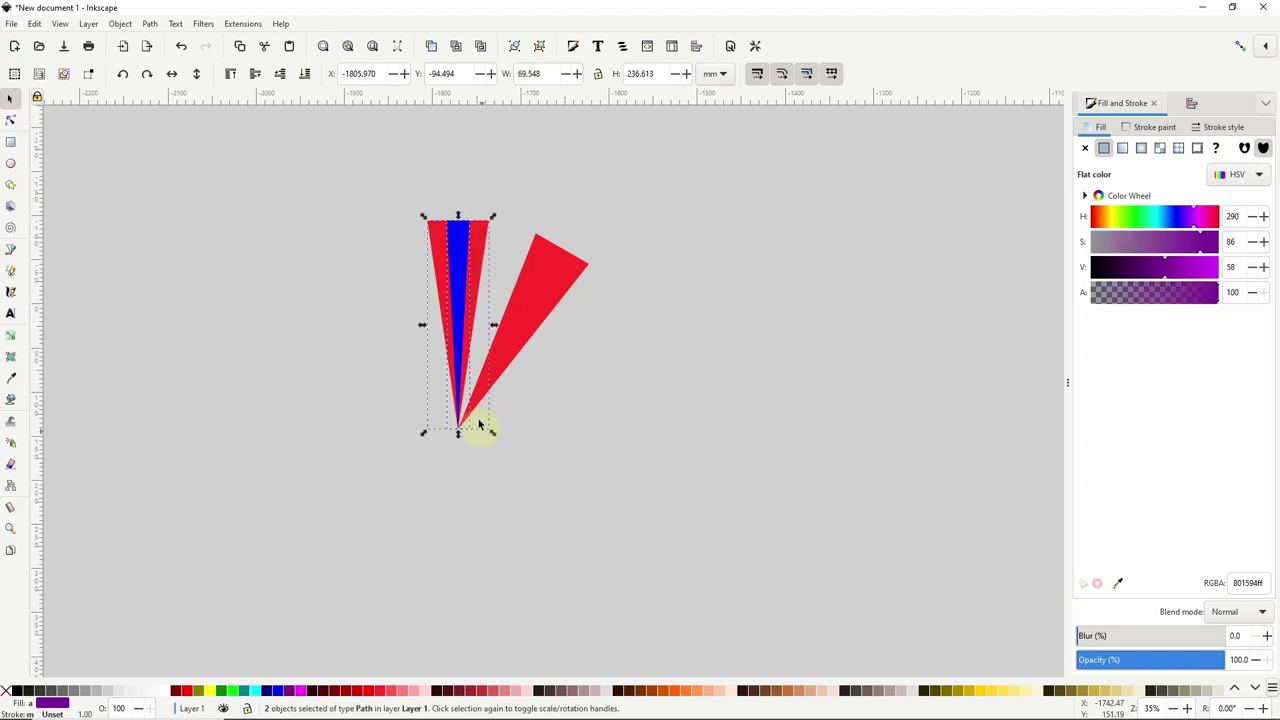
click(150, 24)
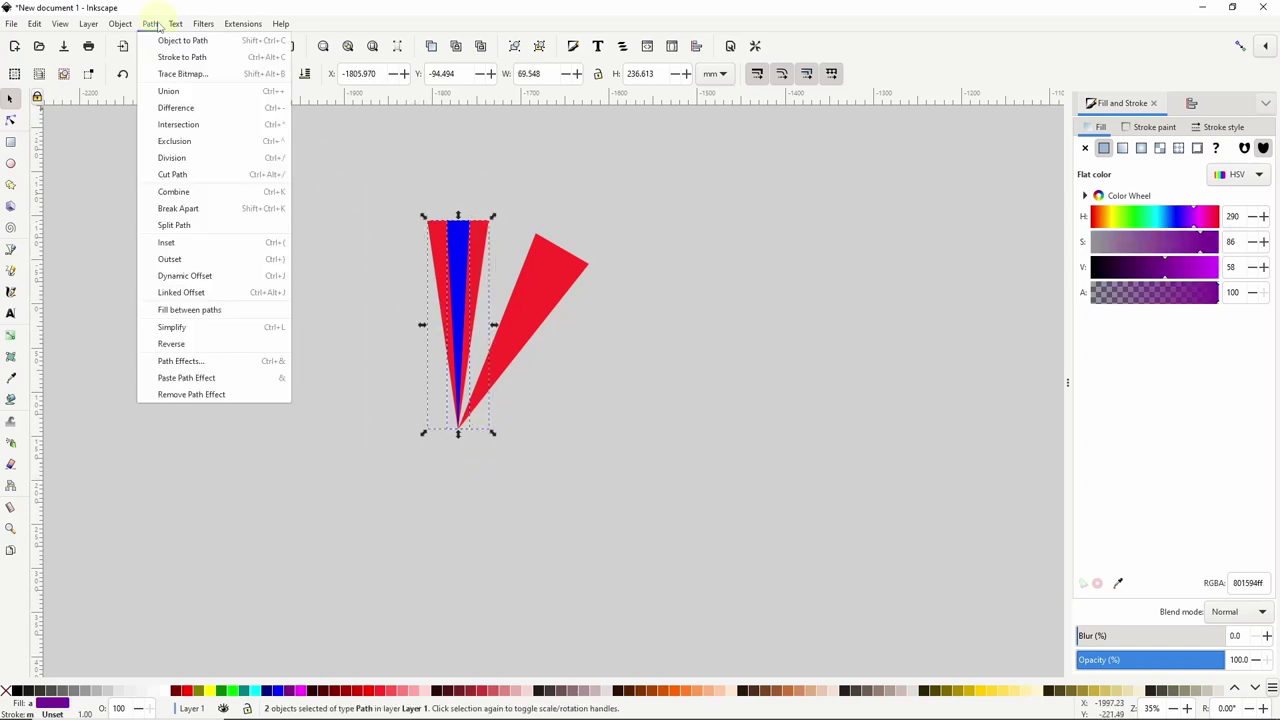
click(187, 110)
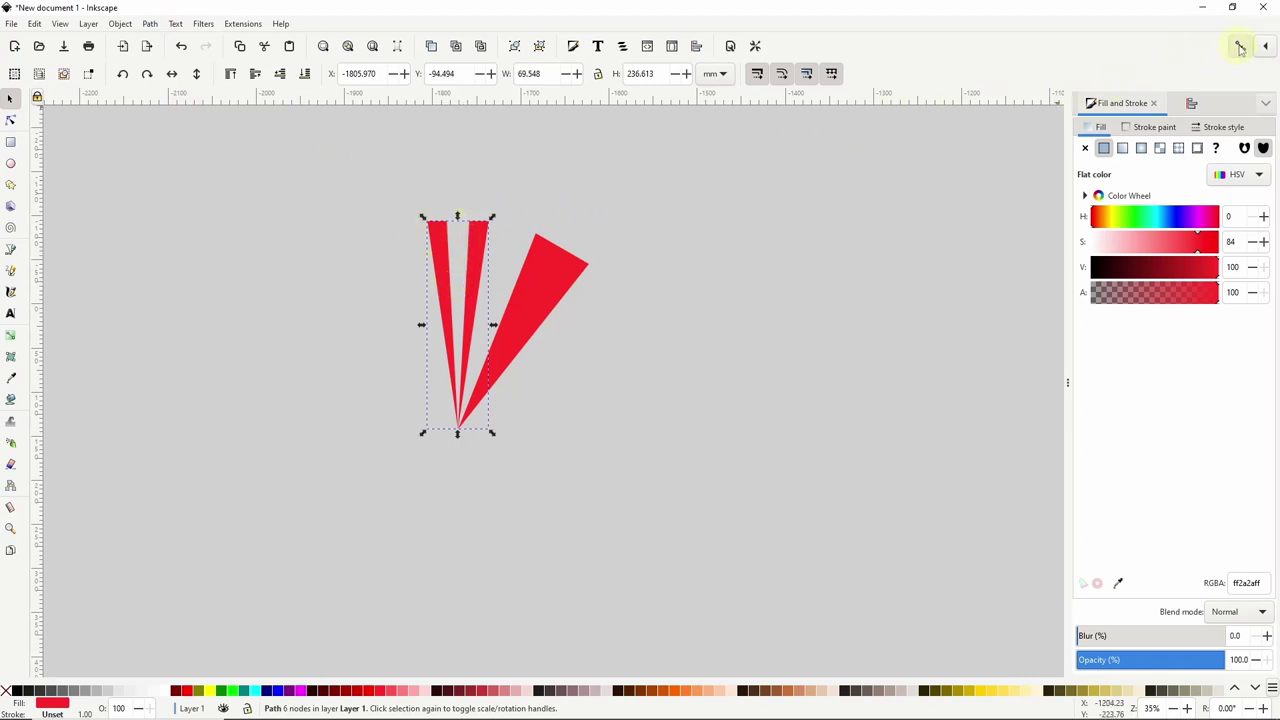
drag(338, 184, 621, 464)
Step: Duplicate and rotate the red spikes around the shared tip into a full 12-ray sunburst, then select all rays
key(ctrl+d)
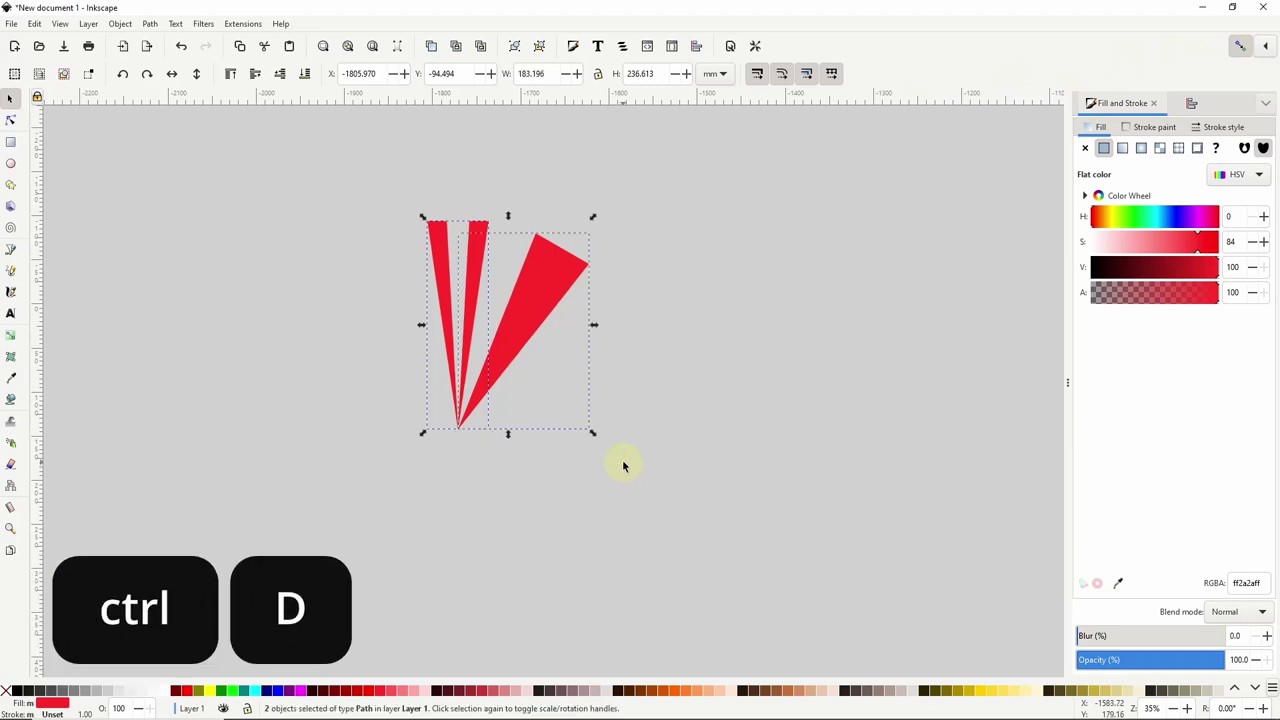
click(543, 309)
drag(594, 217, 714, 409)
key(ctrl+d)
click(648, 429)
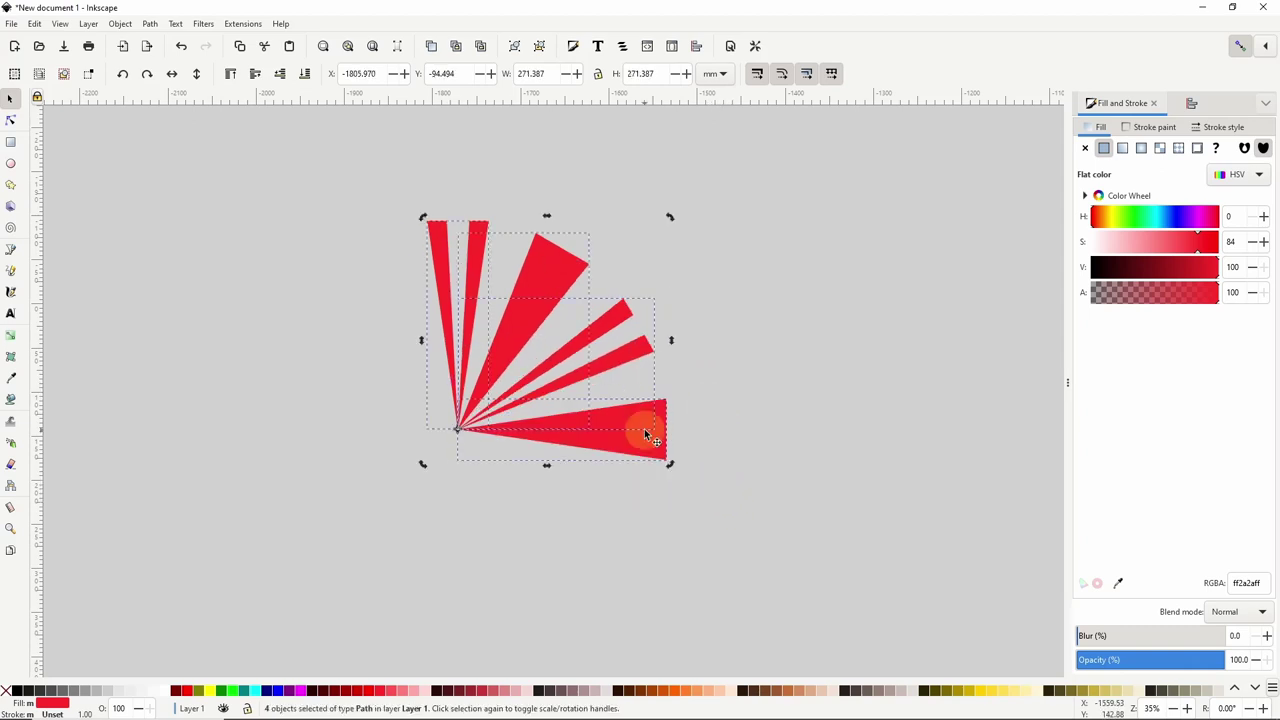
drag(668, 466, 400, 523)
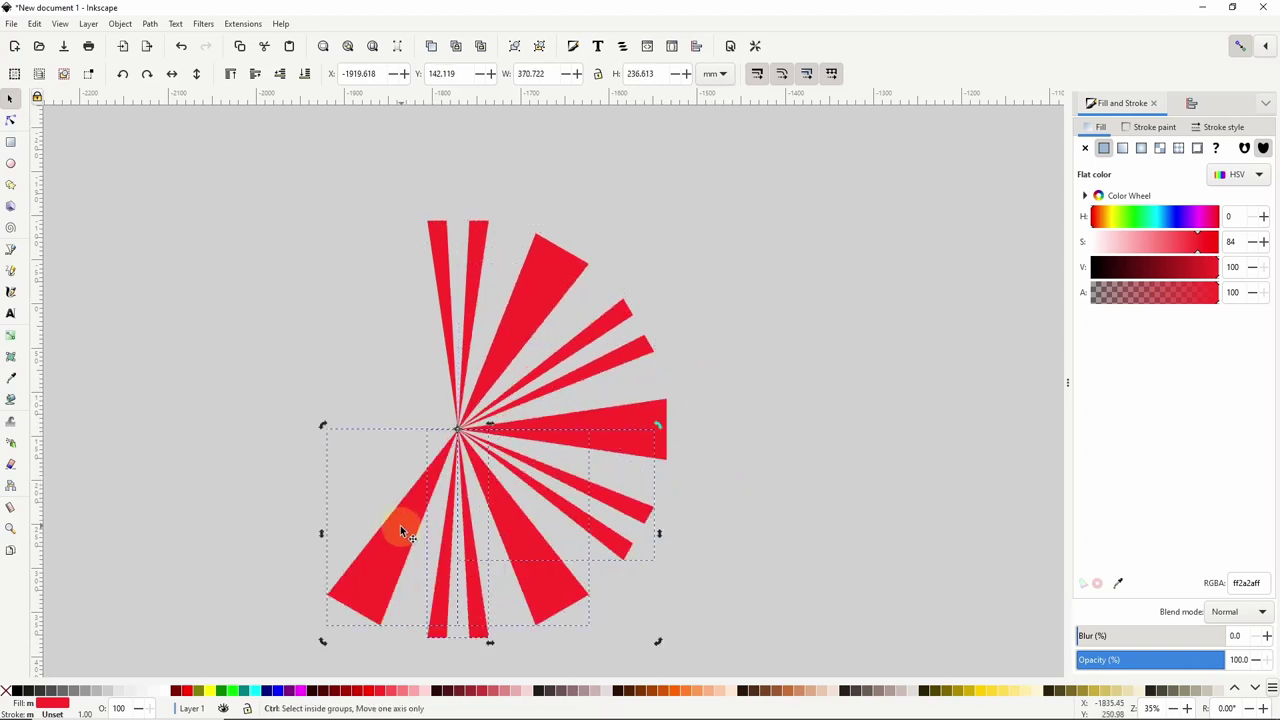
key(ctrl+d)
drag(323, 429, 517, 310)
click(730, 289)
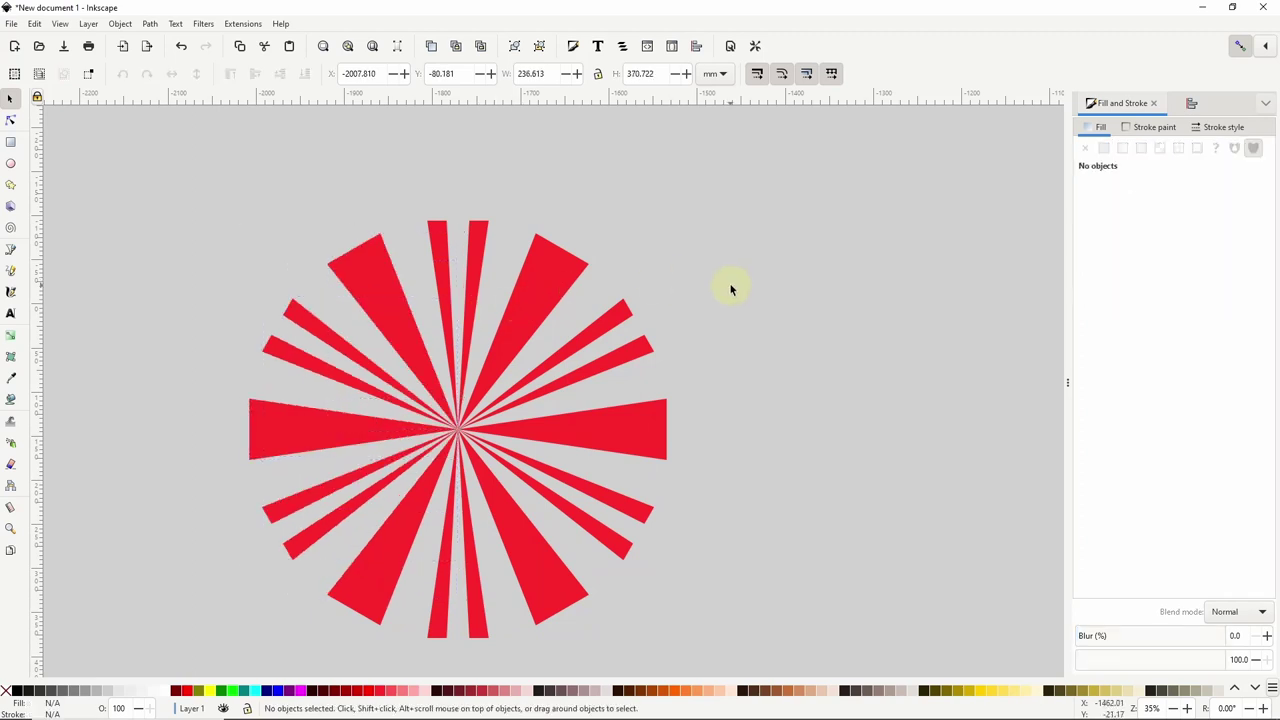
drag(726, 309, 757, 266)
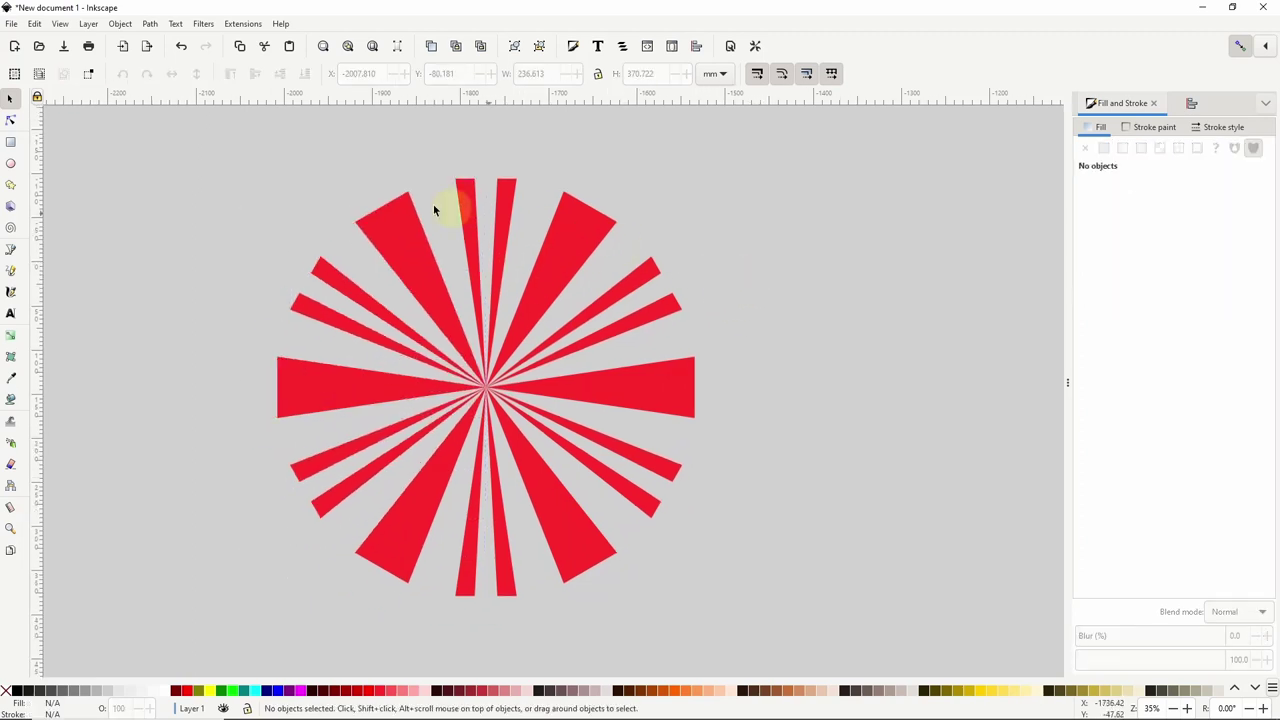
drag(200, 140, 773, 630)
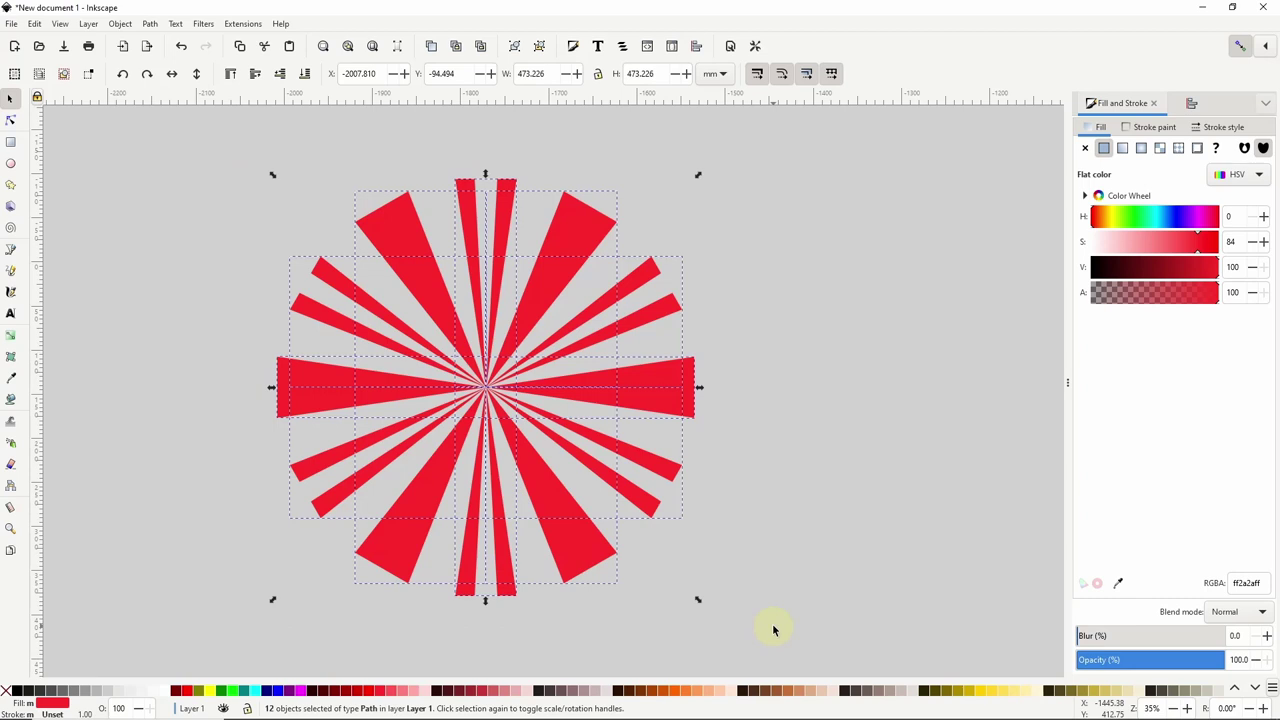
Step: Union the twelve rays into one path and insert new nodes six times, reaching 3456 nodes
click(150, 24)
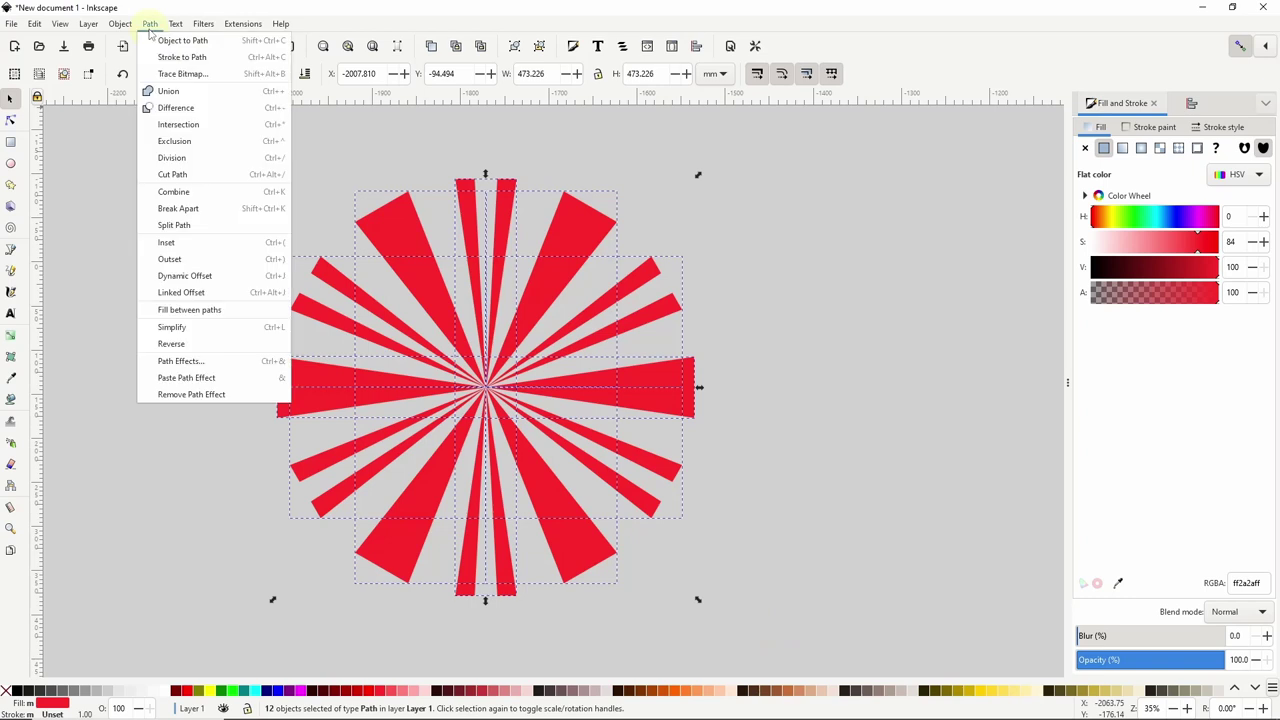
click(168, 91)
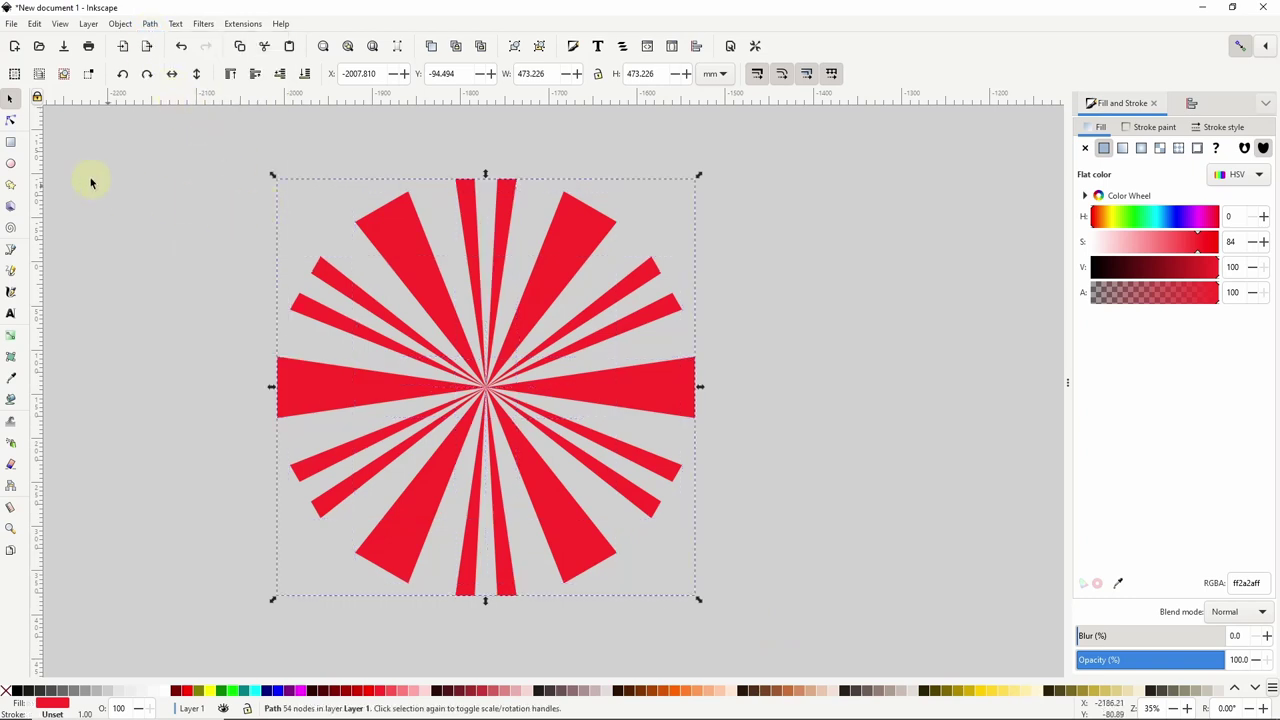
click(10, 119)
key(ctrl+a)
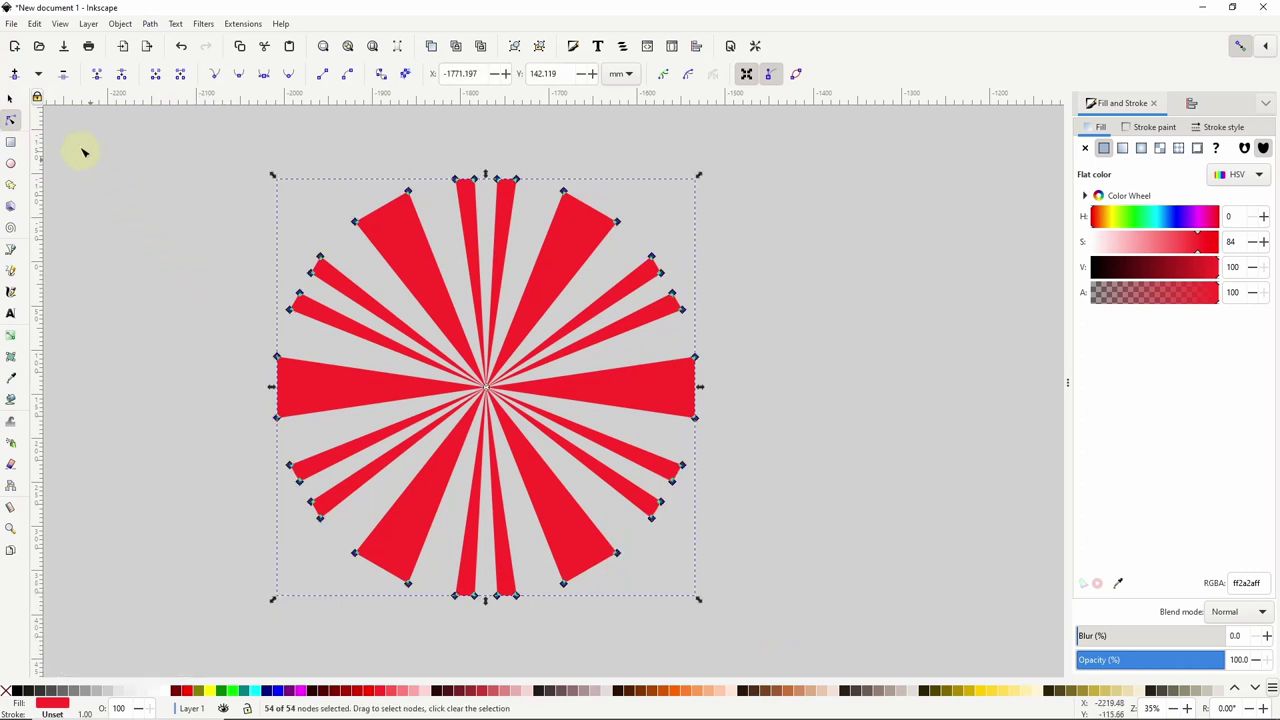
click(14, 74)
click(14, 74)
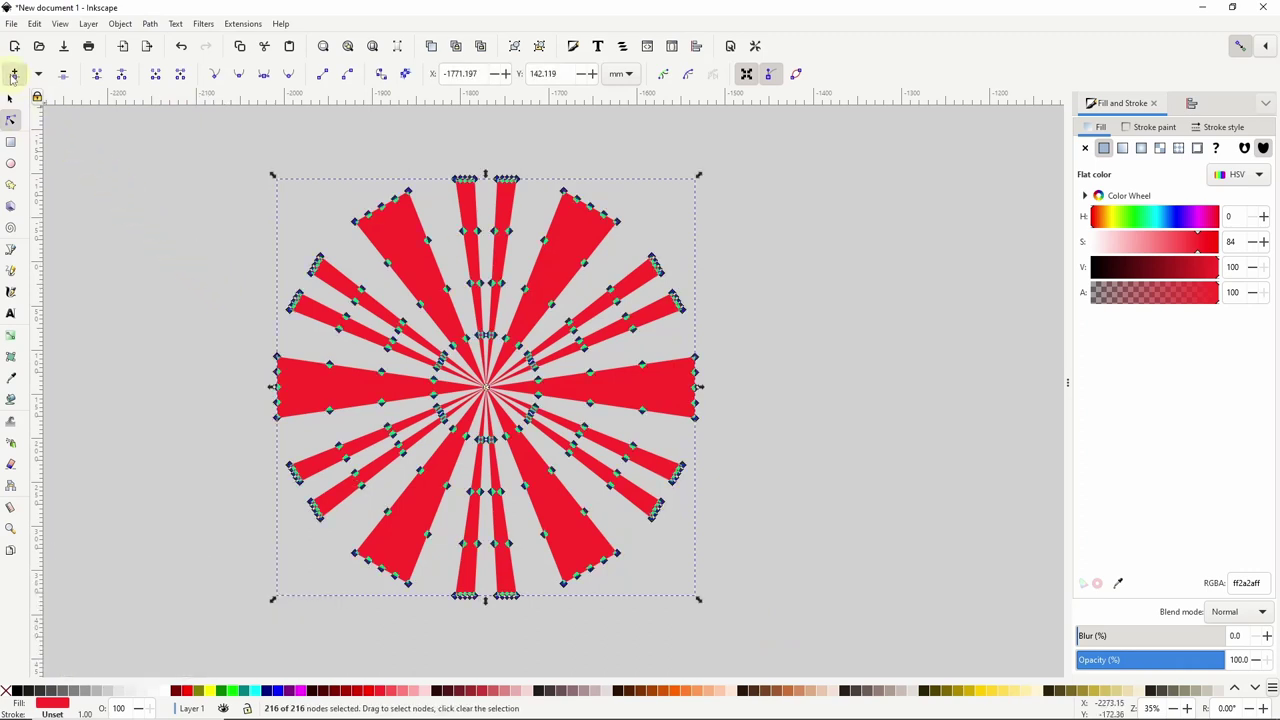
click(14, 74)
click(14, 74)
click(14, 74)
click(14, 74)
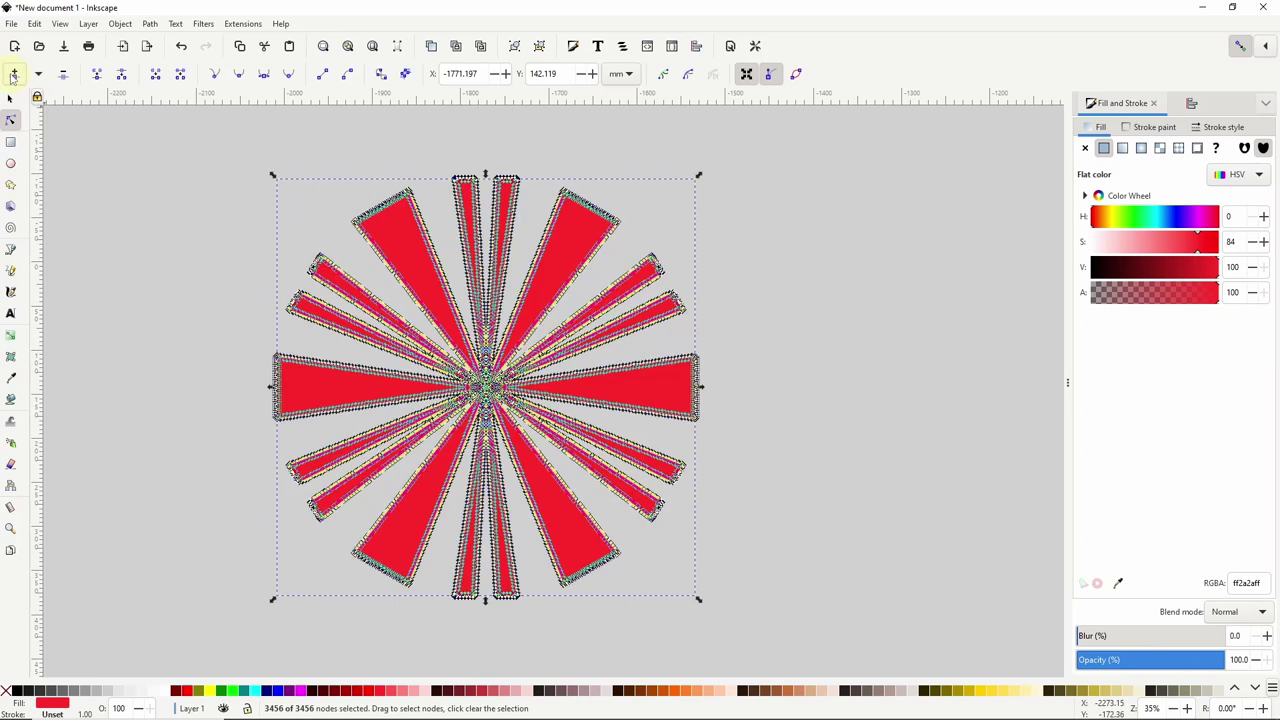
click(12, 98)
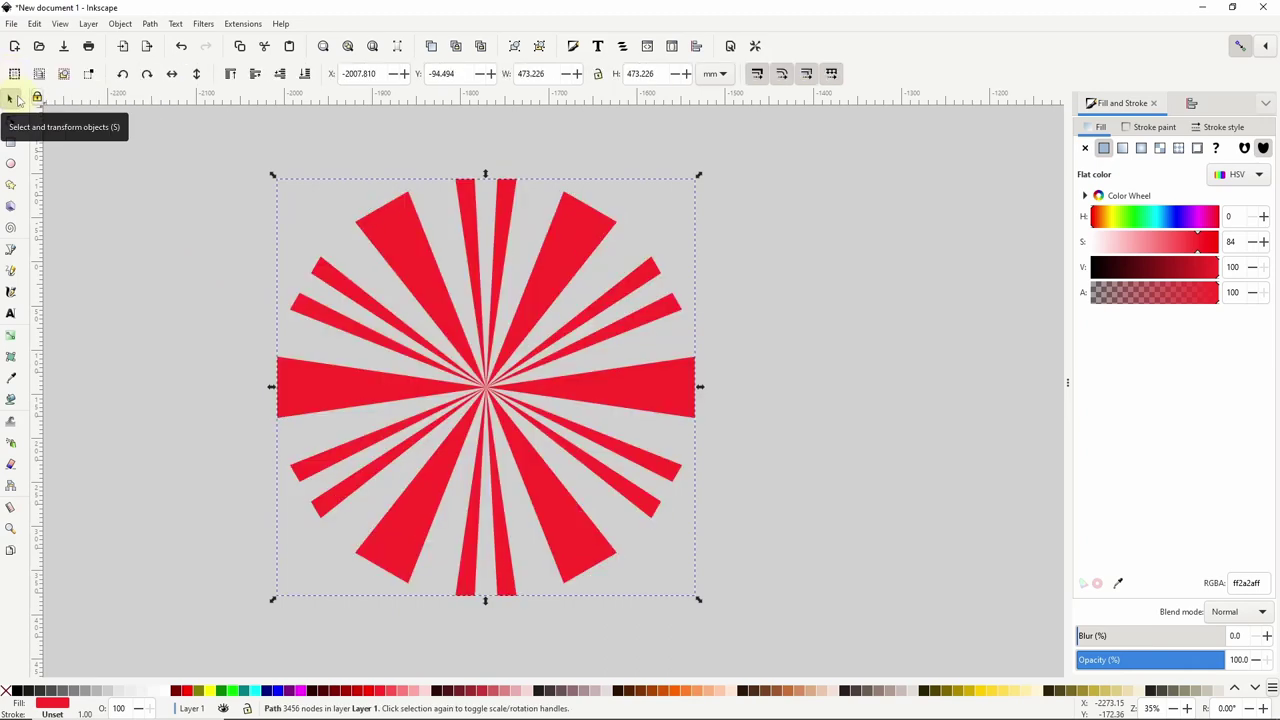
key(3)
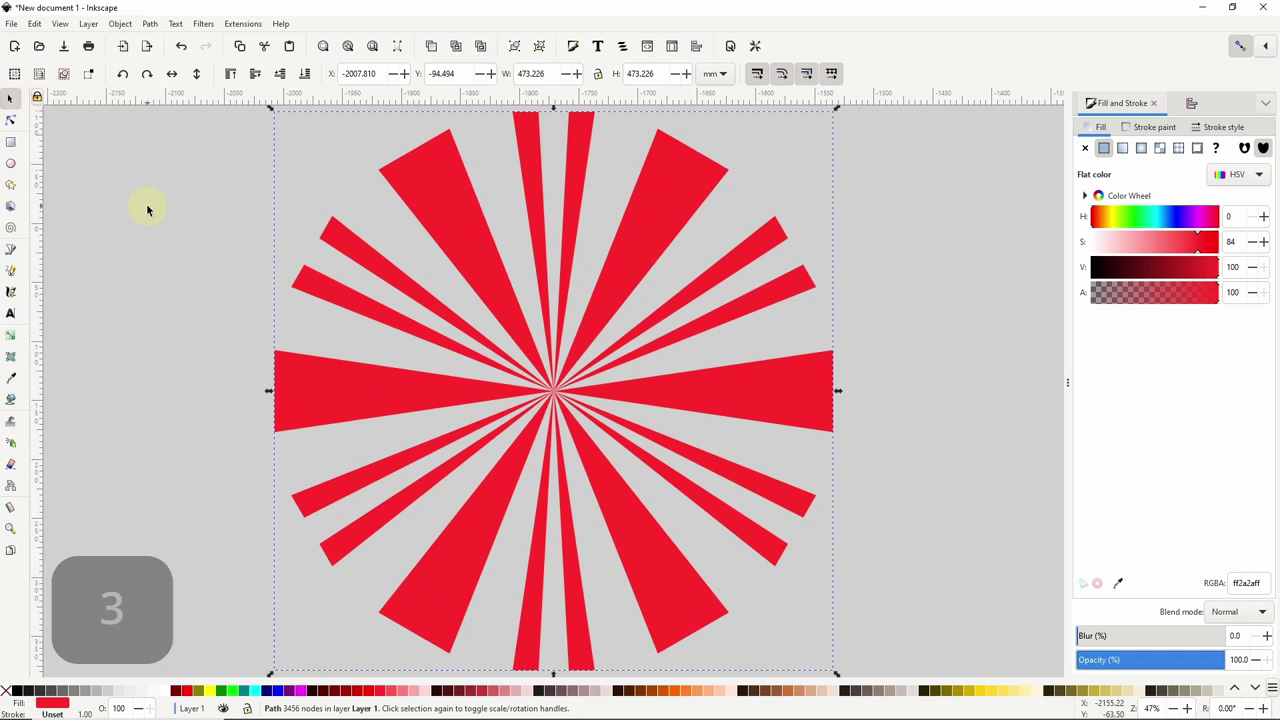
Step: Apply Modify Path > Whirl with amount 5.0 clockwise to the red starburst
click(243, 23)
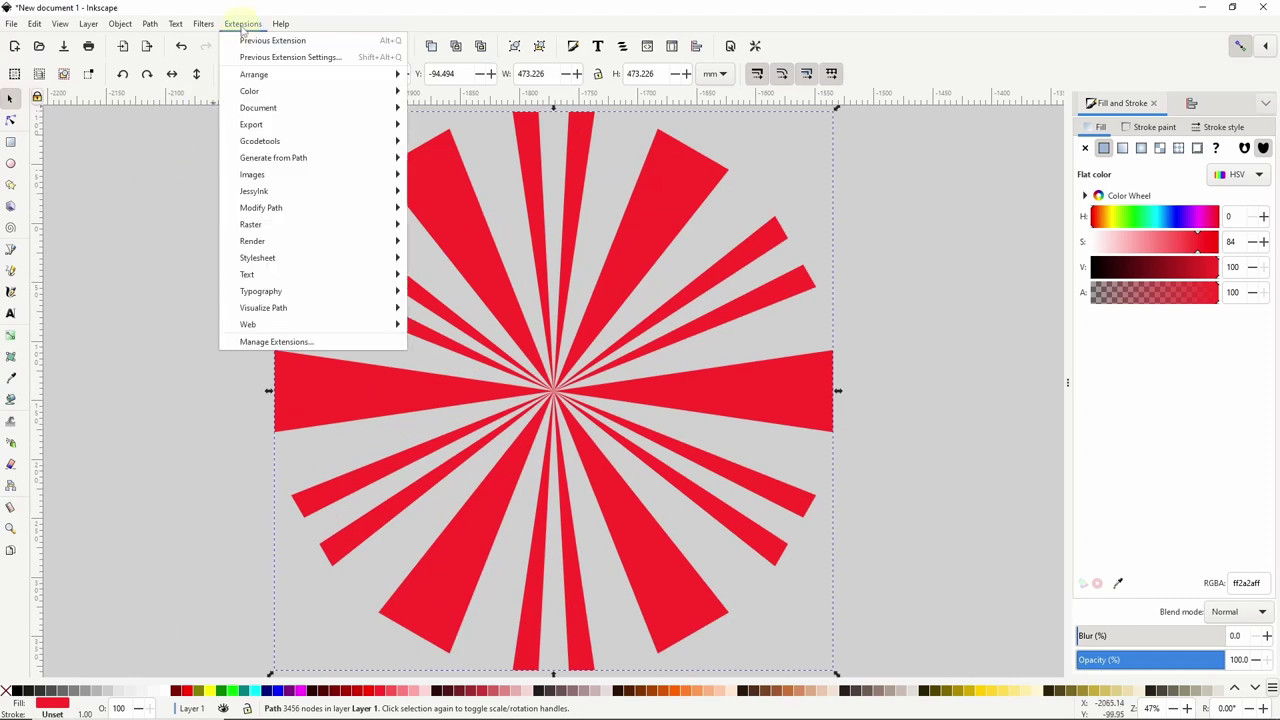
mouse_move(293, 208)
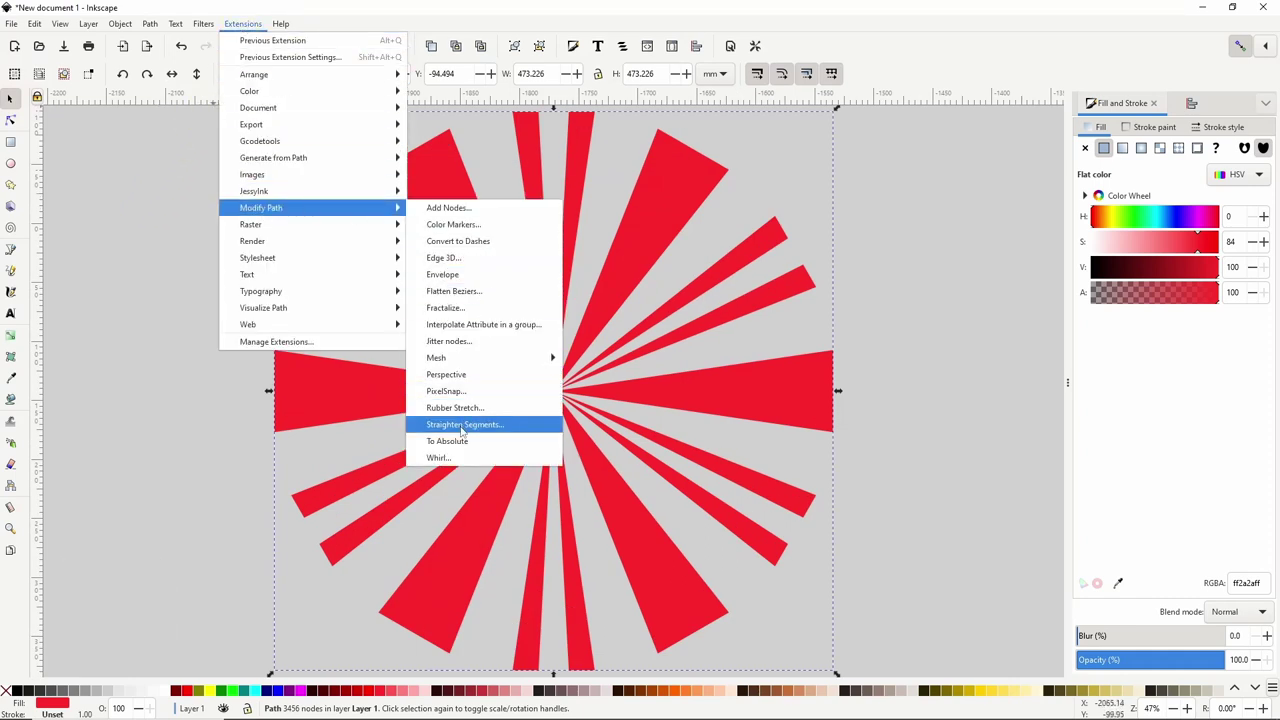
click(464, 458)
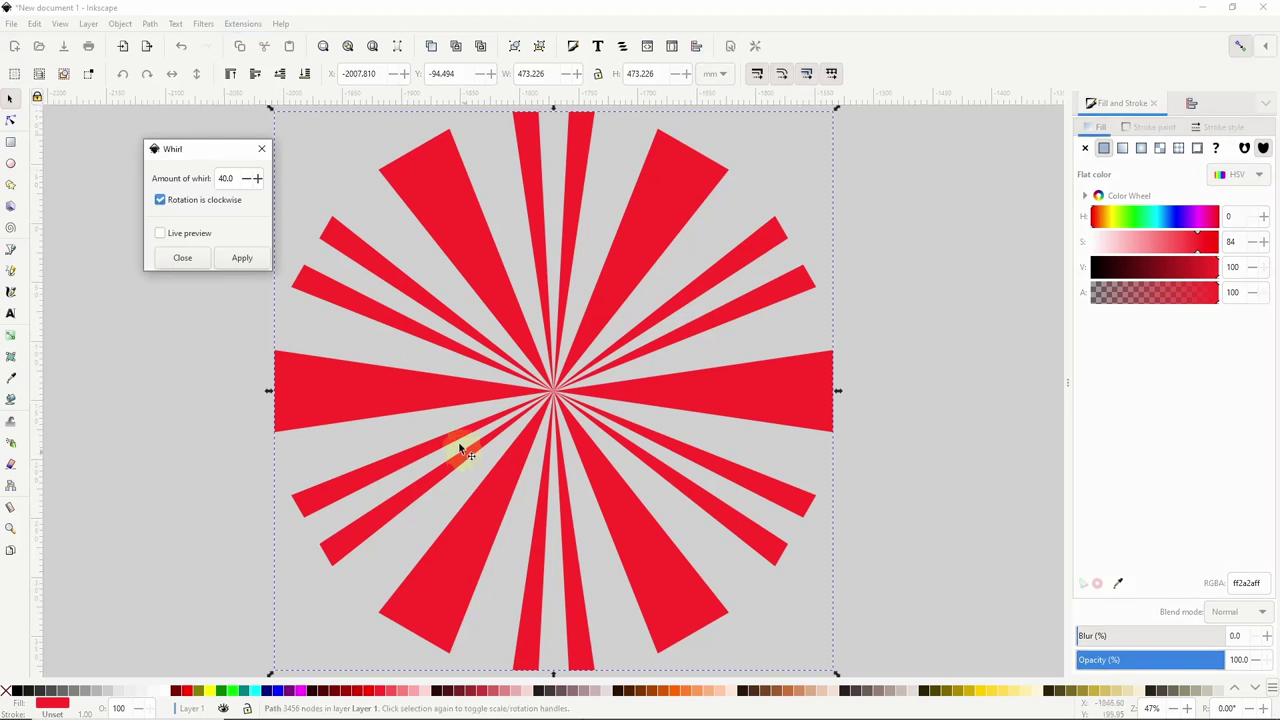
double_click(228, 179)
key(Tab)
click(201, 236)
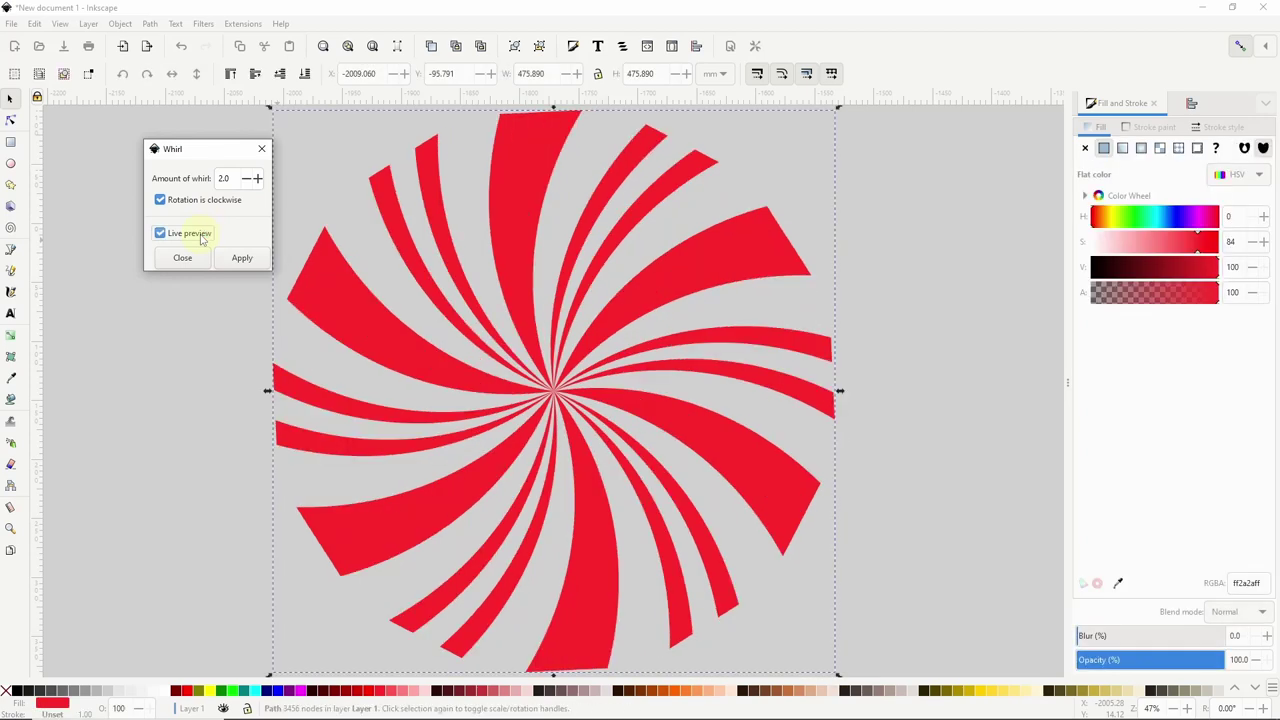
click(231, 179)
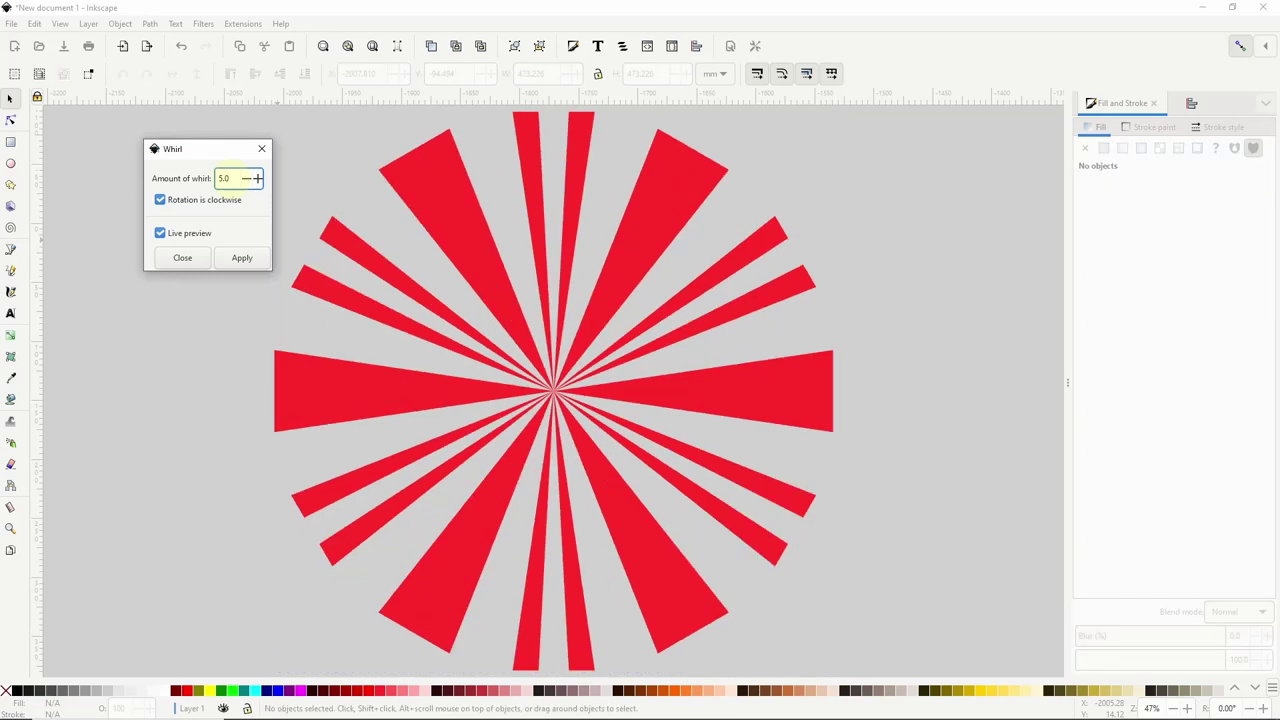
click(242, 258)
click(183, 258)
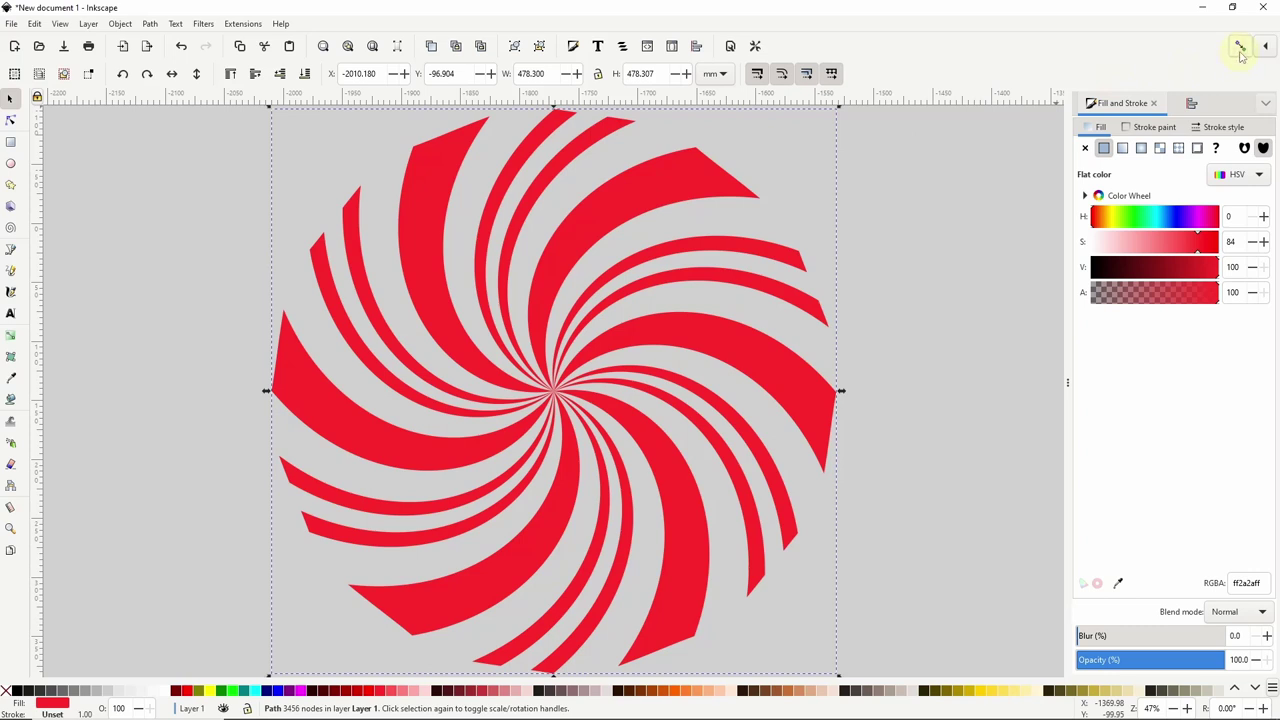
Step: Draw a white rectangle across the swirl's middle, lower it beneath the swirl, and duplicate it
click(10, 141)
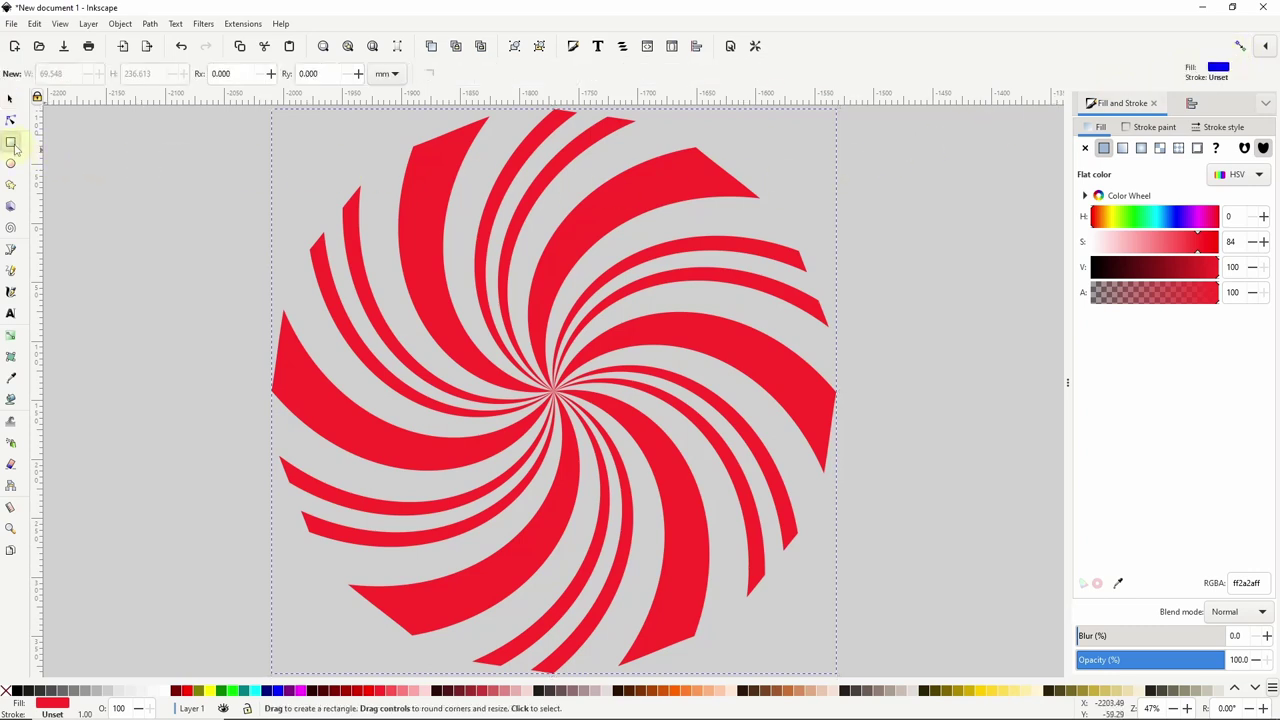
drag(319, 273, 801, 532)
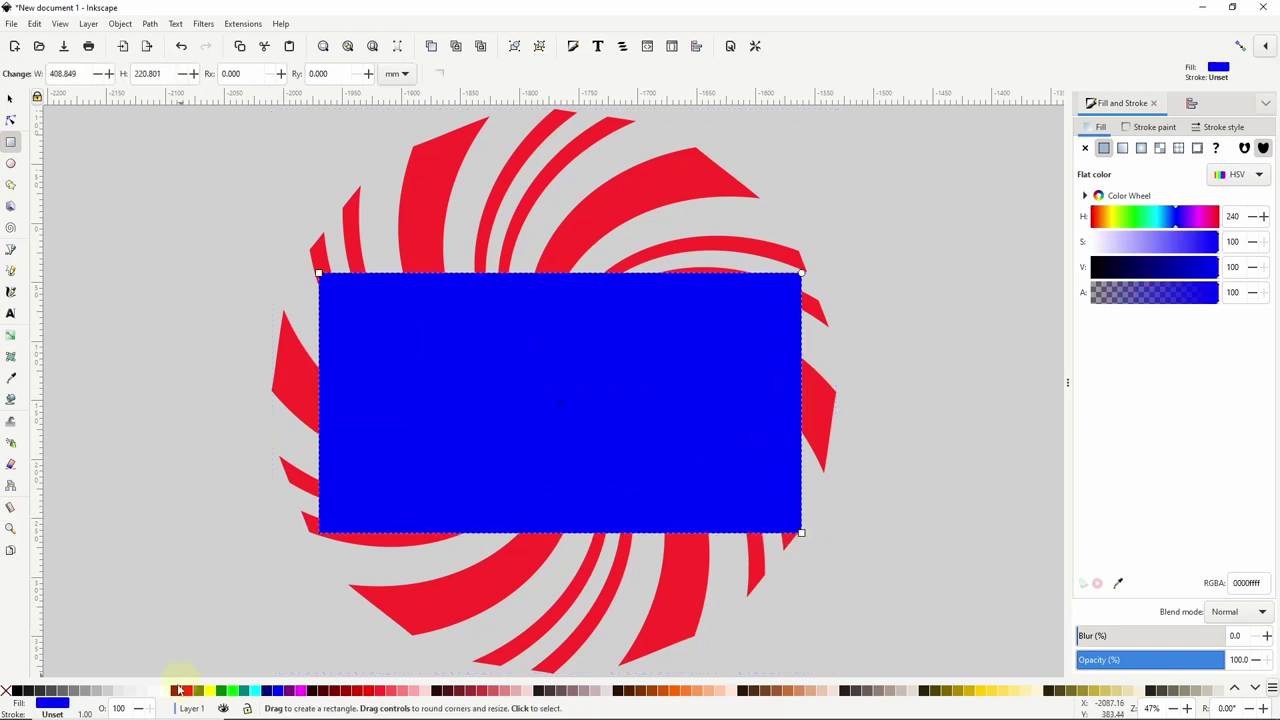
click(168, 690)
drag(318, 274, 318, 258)
click(12, 100)
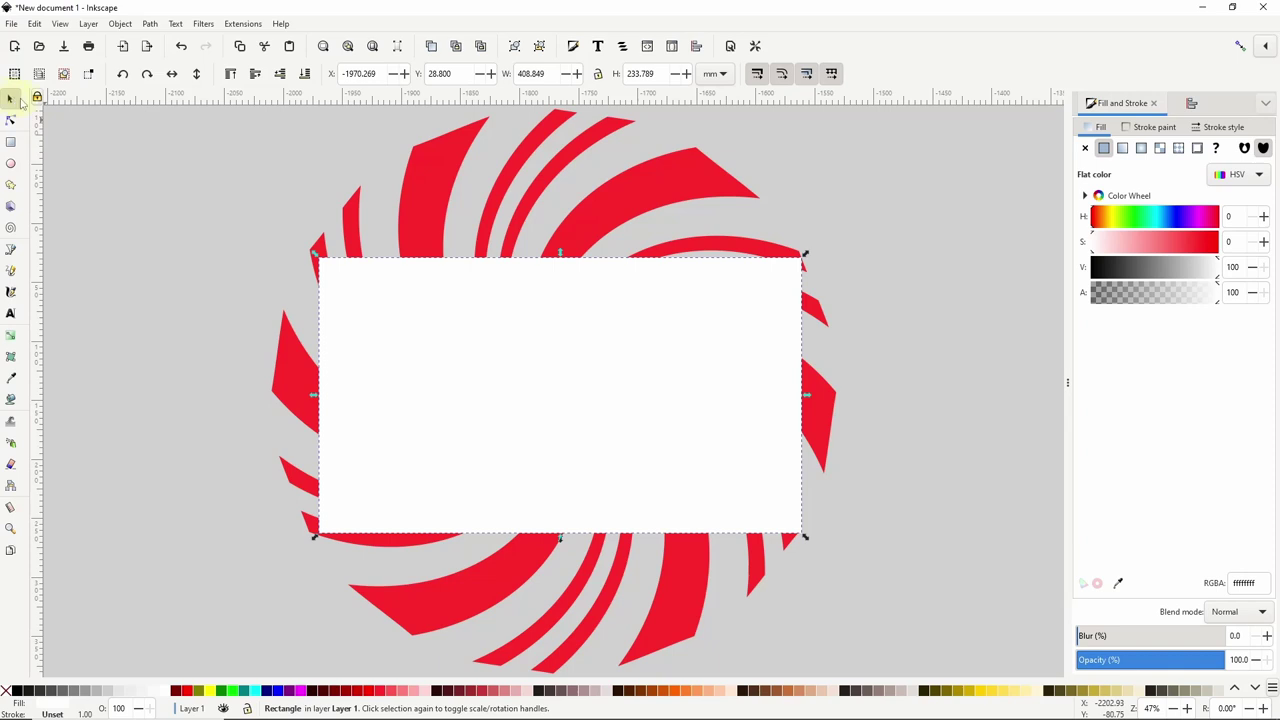
click(281, 74)
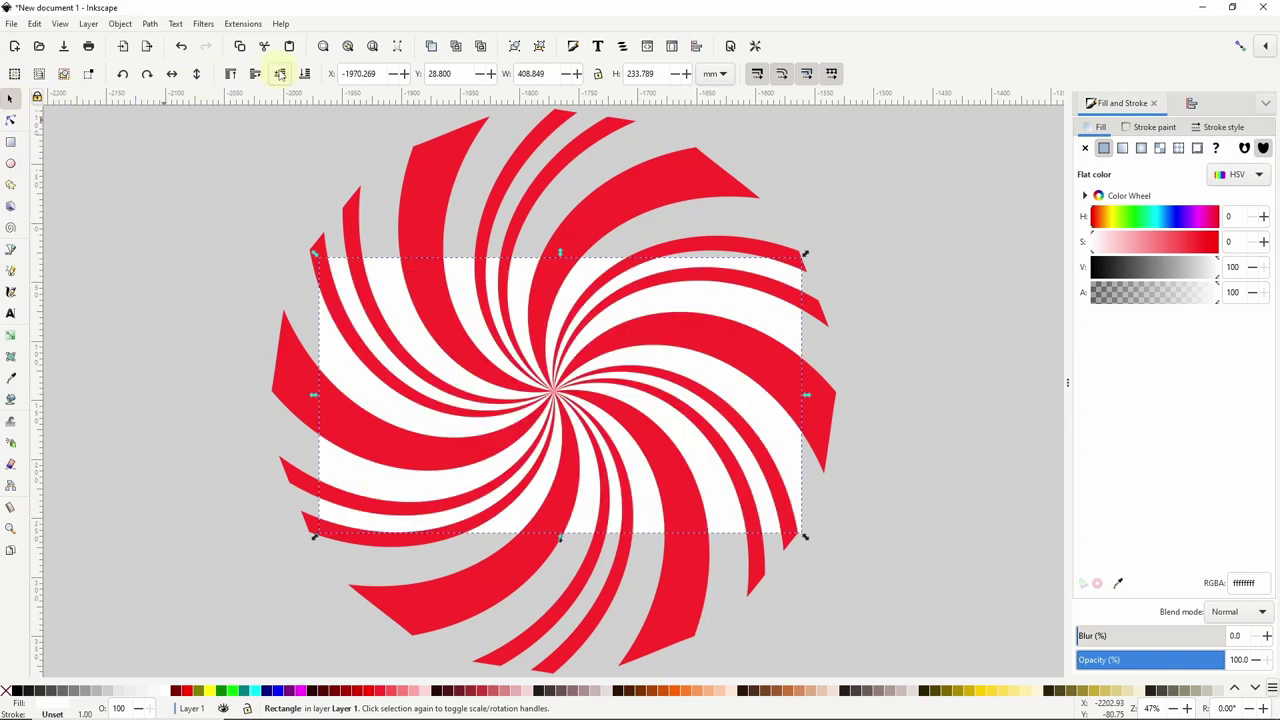
key(ctrl+d)
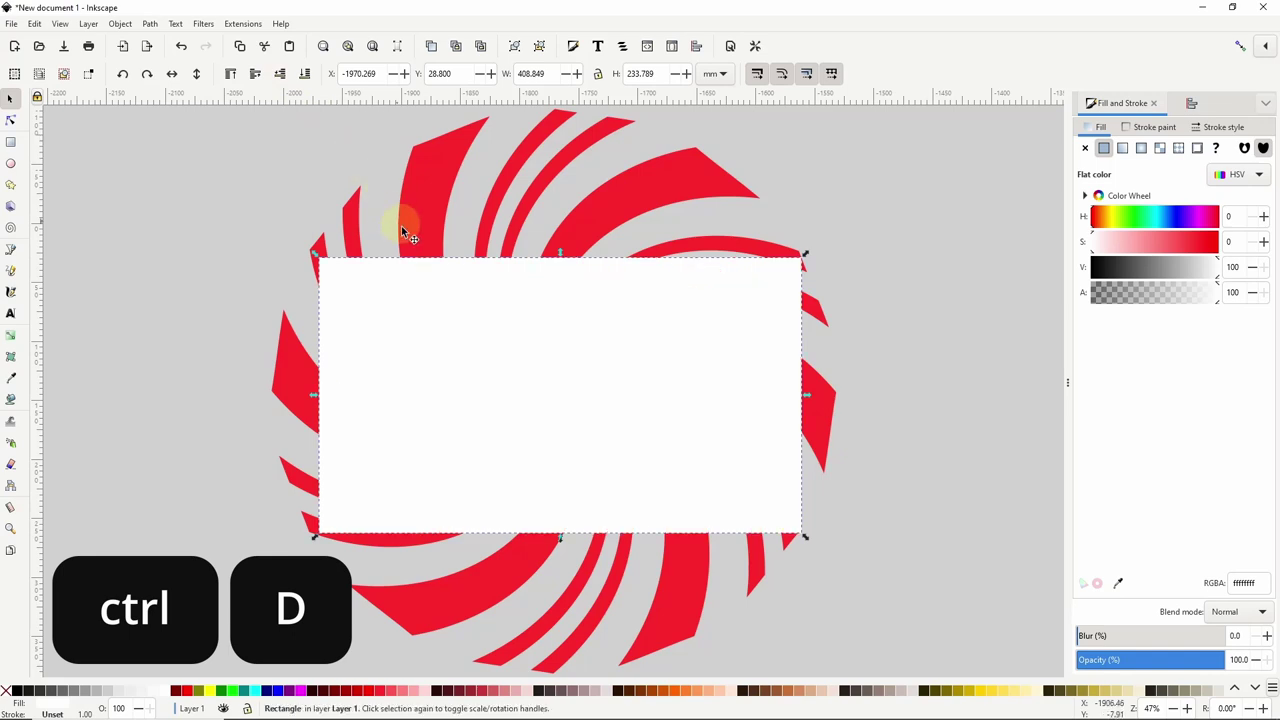
Step: Centre the swirl and both rectangles on each other horizontally and vertically
scroll(397, 220, down, 2)
drag(323, 186, 755, 563)
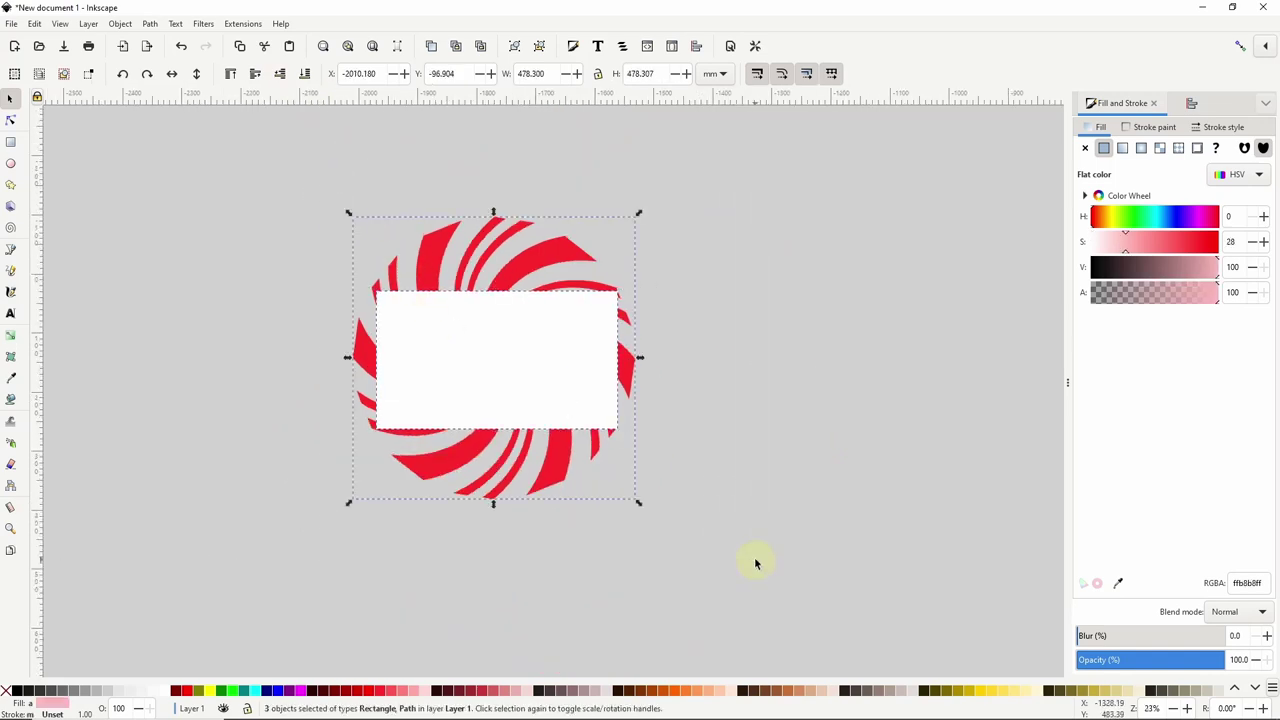
click(696, 47)
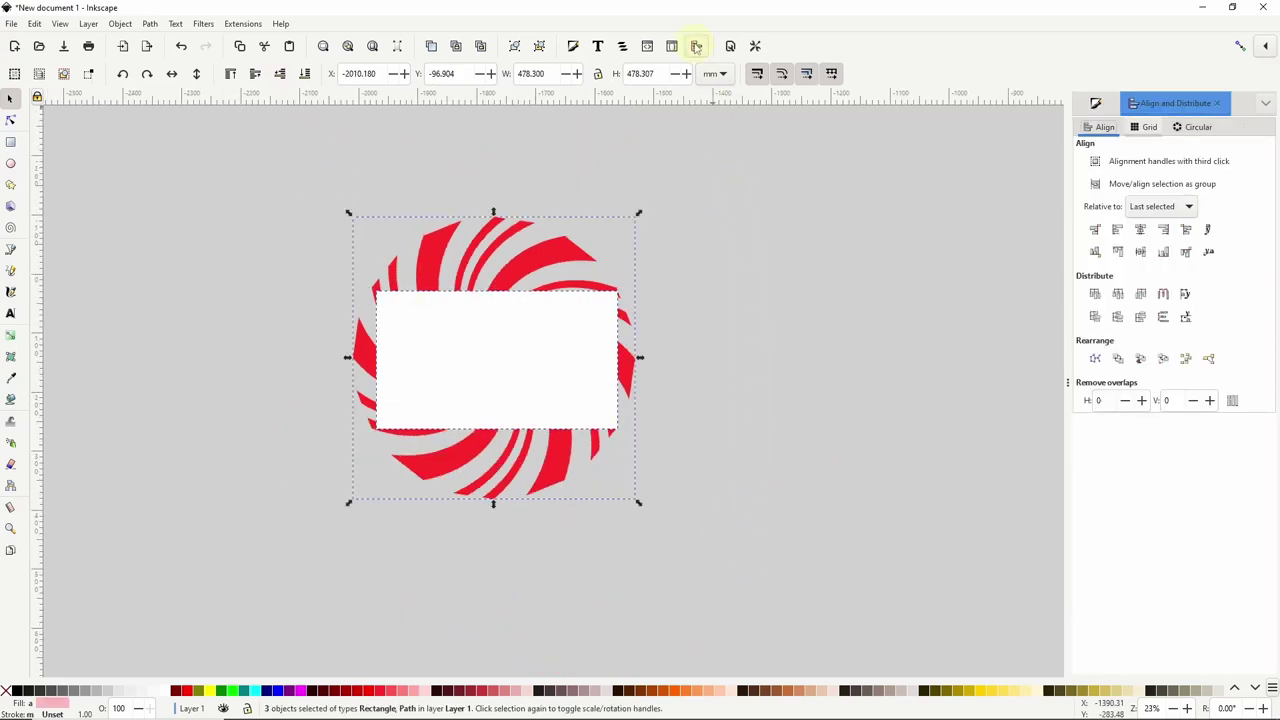
click(1140, 230)
click(1140, 252)
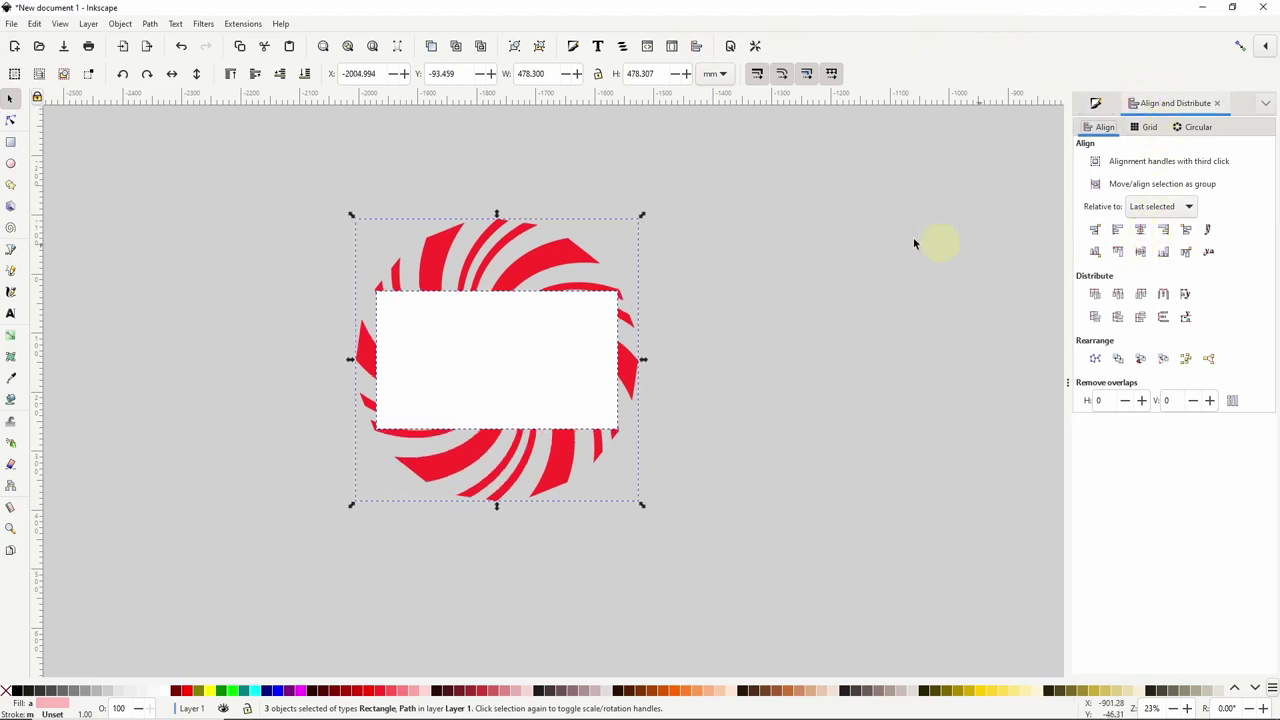
Step: Intersect the white rectangle with the red swirl to trim the swirl to its shape
click(689, 262)
click(574, 349)
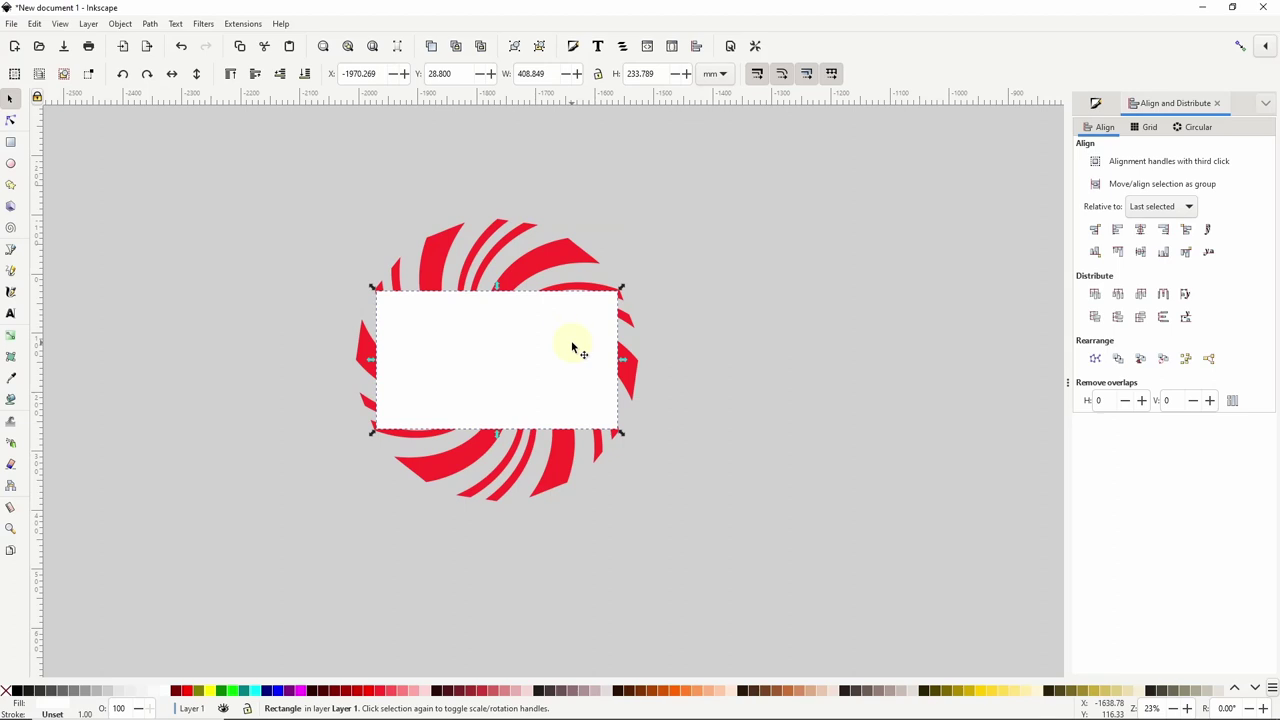
shift+click(550, 275)
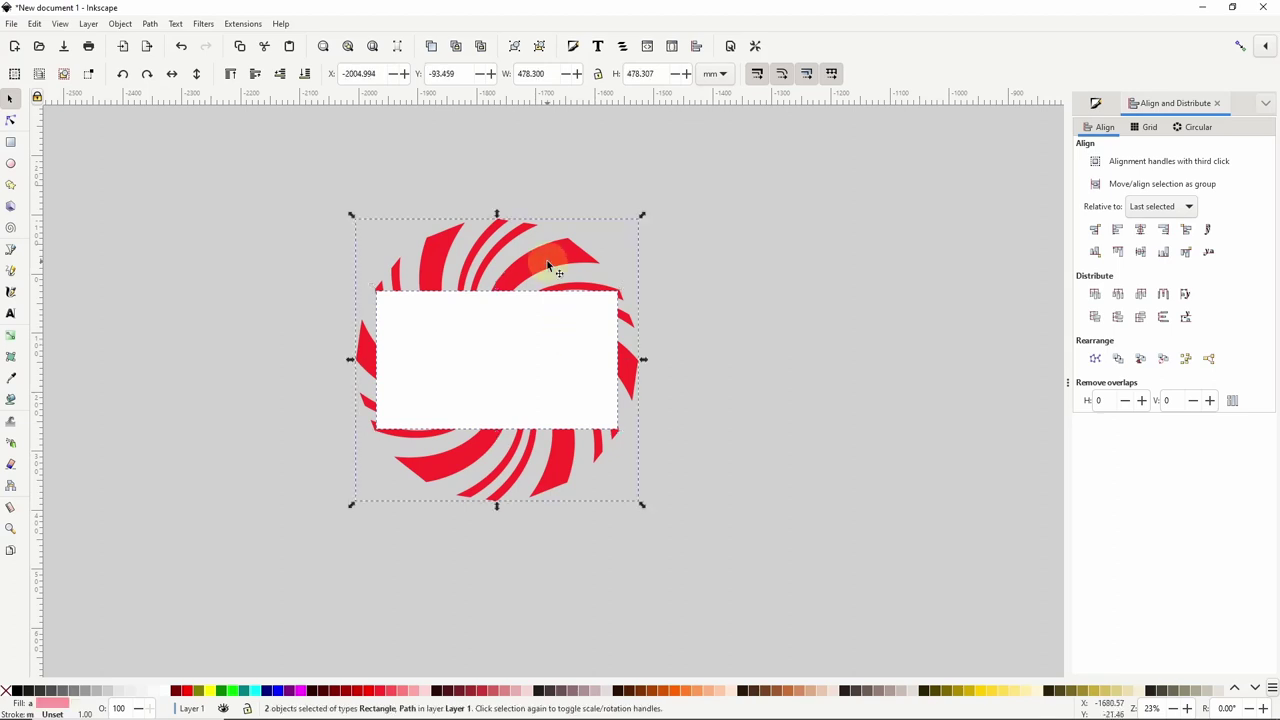
click(150, 23)
click(172, 125)
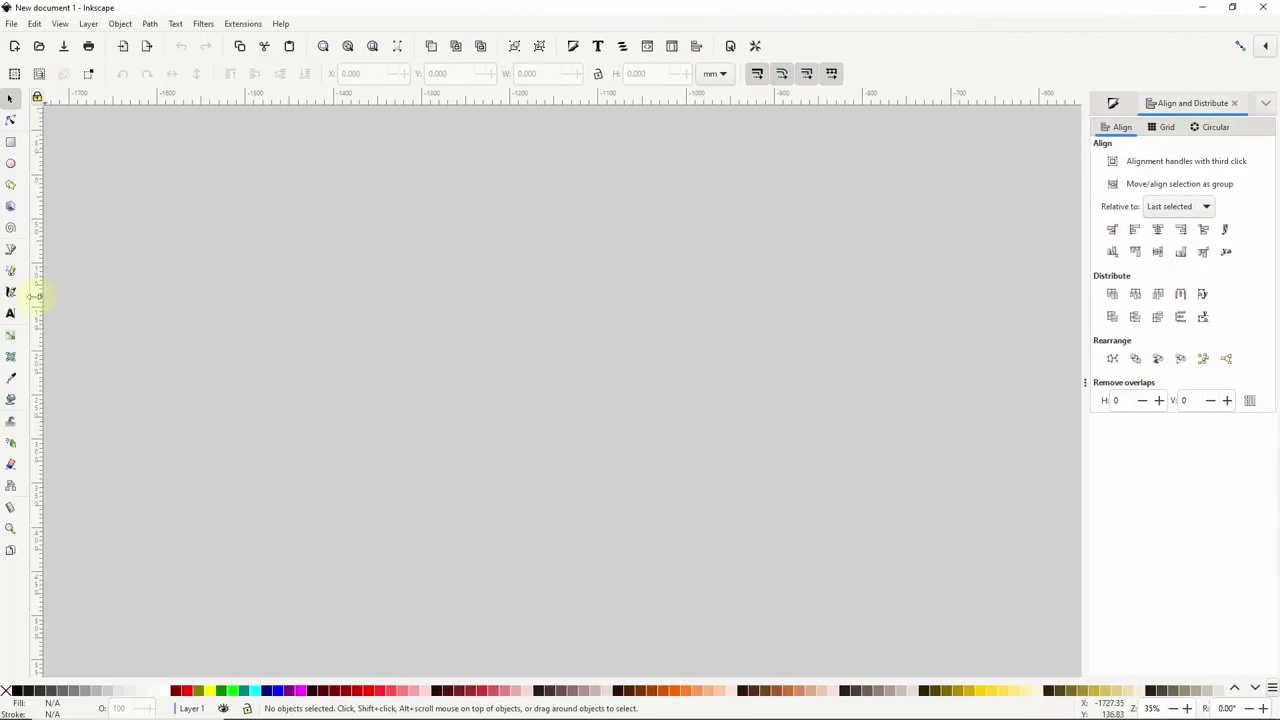
Step: Type the word WHIRL as a new text object on the canvas
click(9, 315)
click(388, 346)
text(abc)
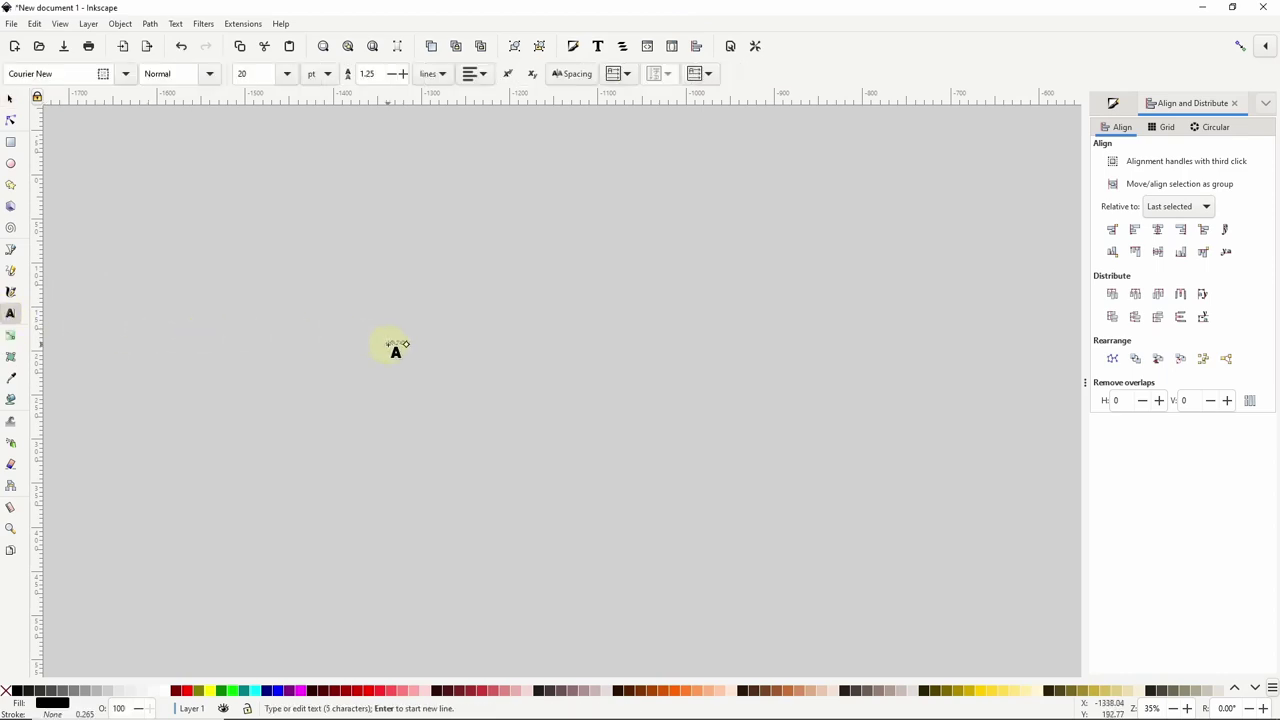
text(RL)
scroll(398, 352, up, 8)
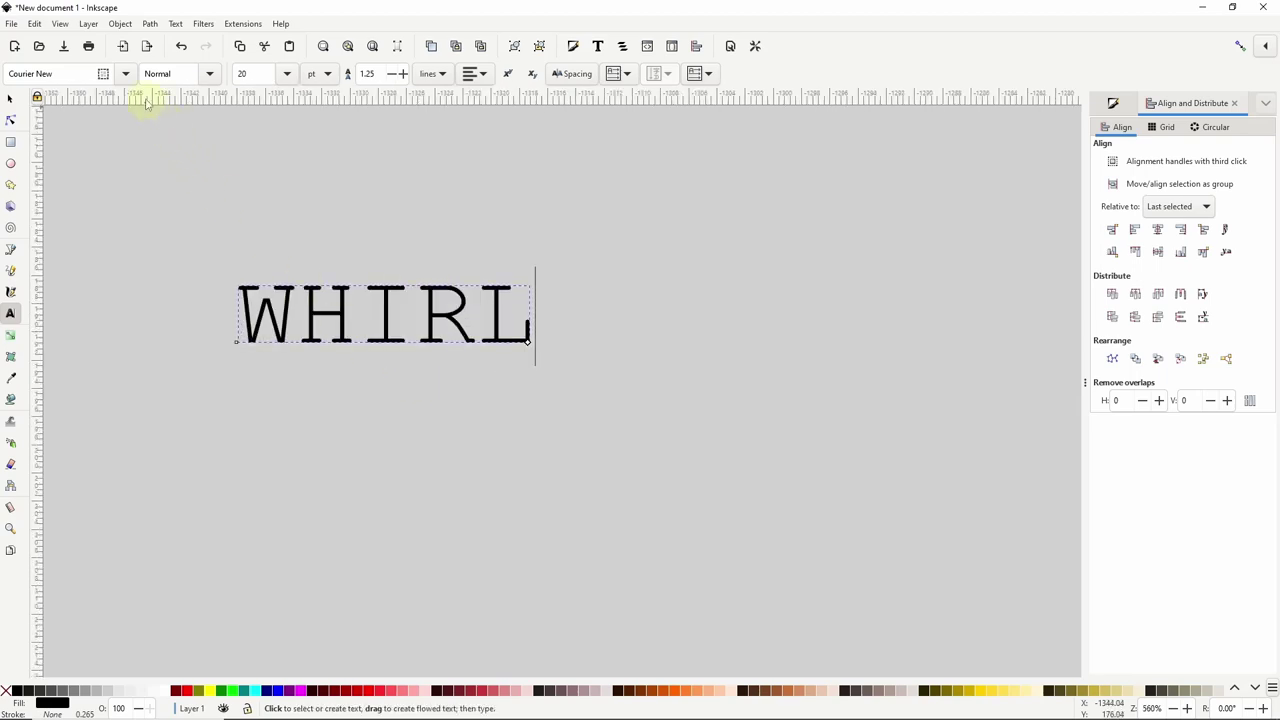
Step: Set WHIRL in the Baloo font and give it a linear gradient fill
click(125, 73)
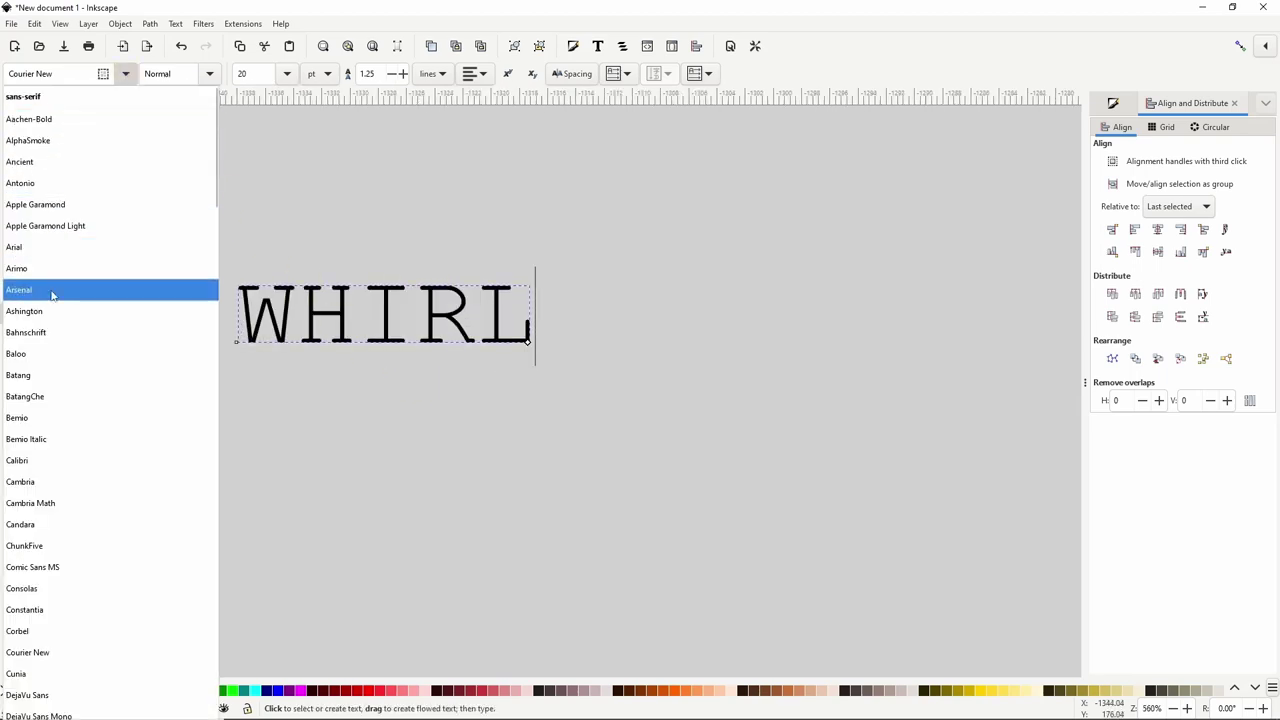
click(55, 354)
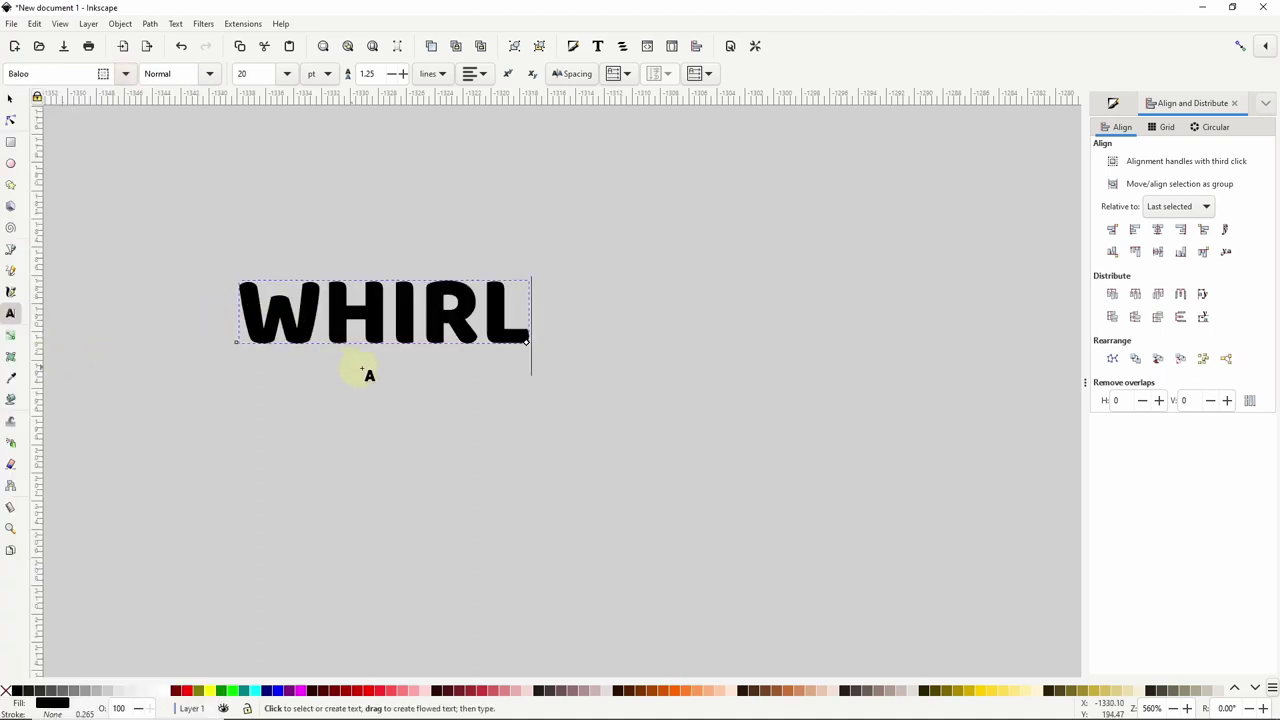
click(1110, 105)
click(1122, 147)
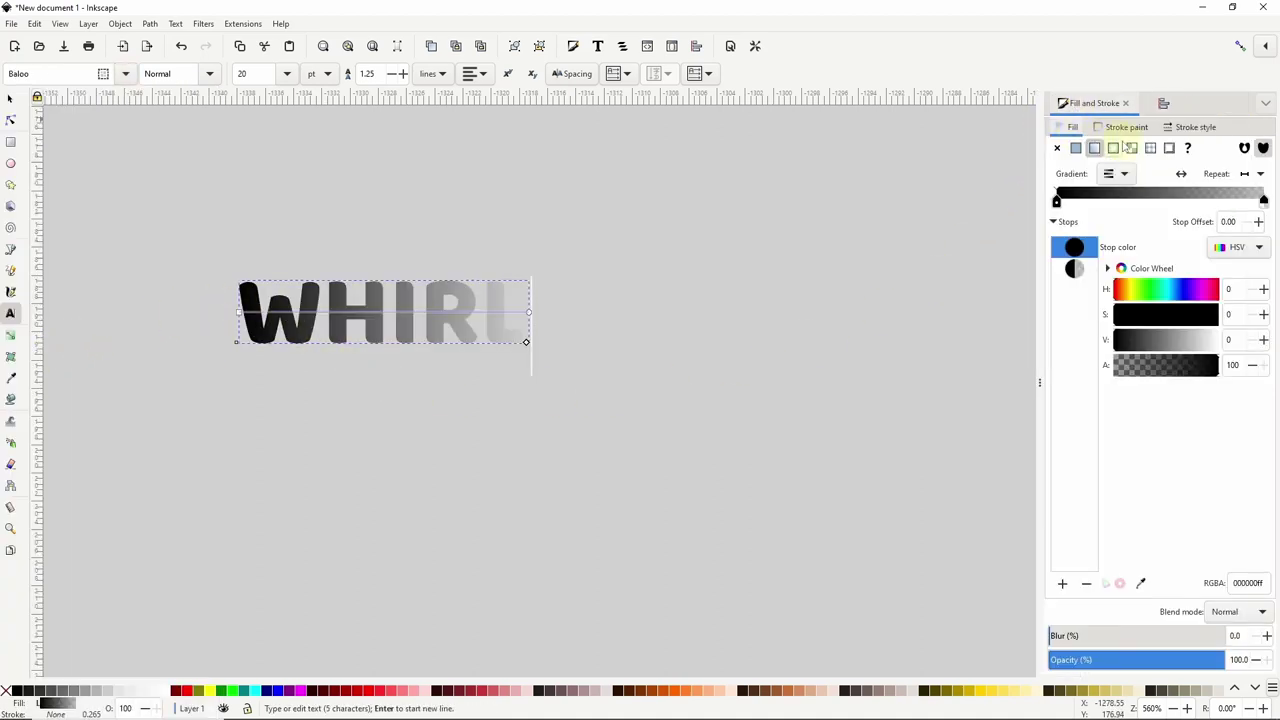
Step: Make the gradient's first stop bright cyan (12e9ffff) with the HSV sliders
click(1167, 290)
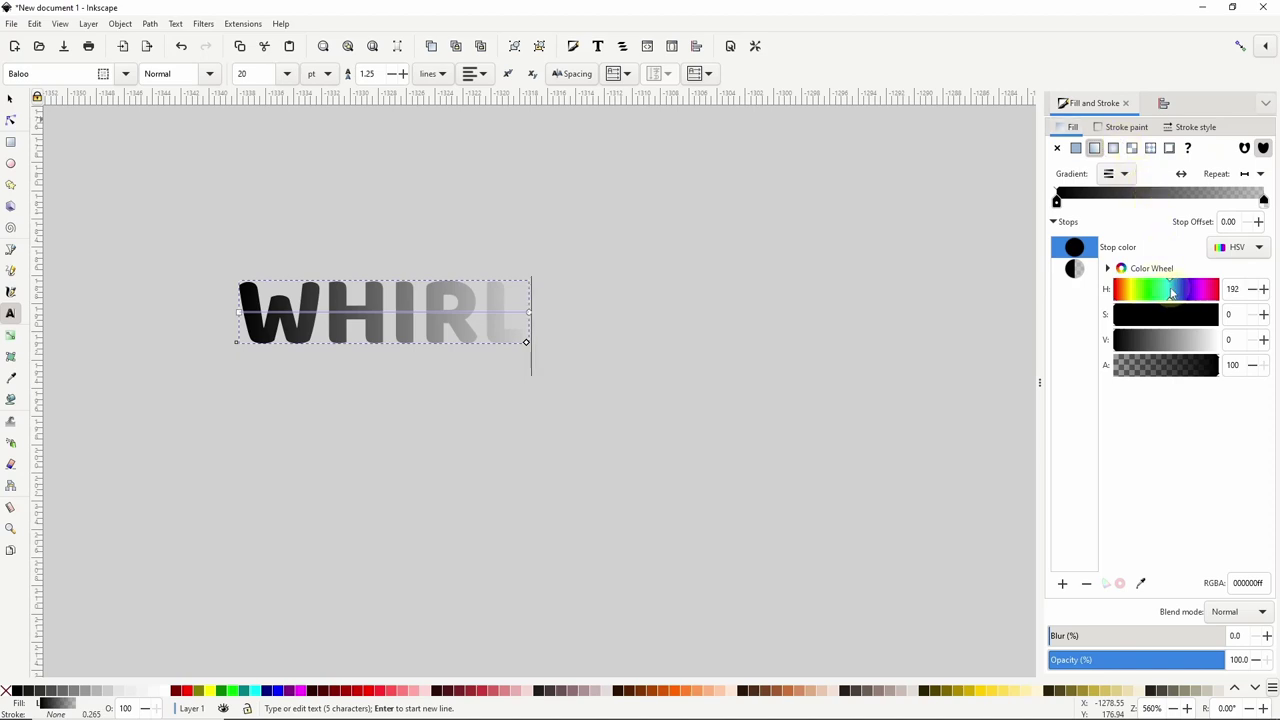
click(1207, 315)
click(1212, 316)
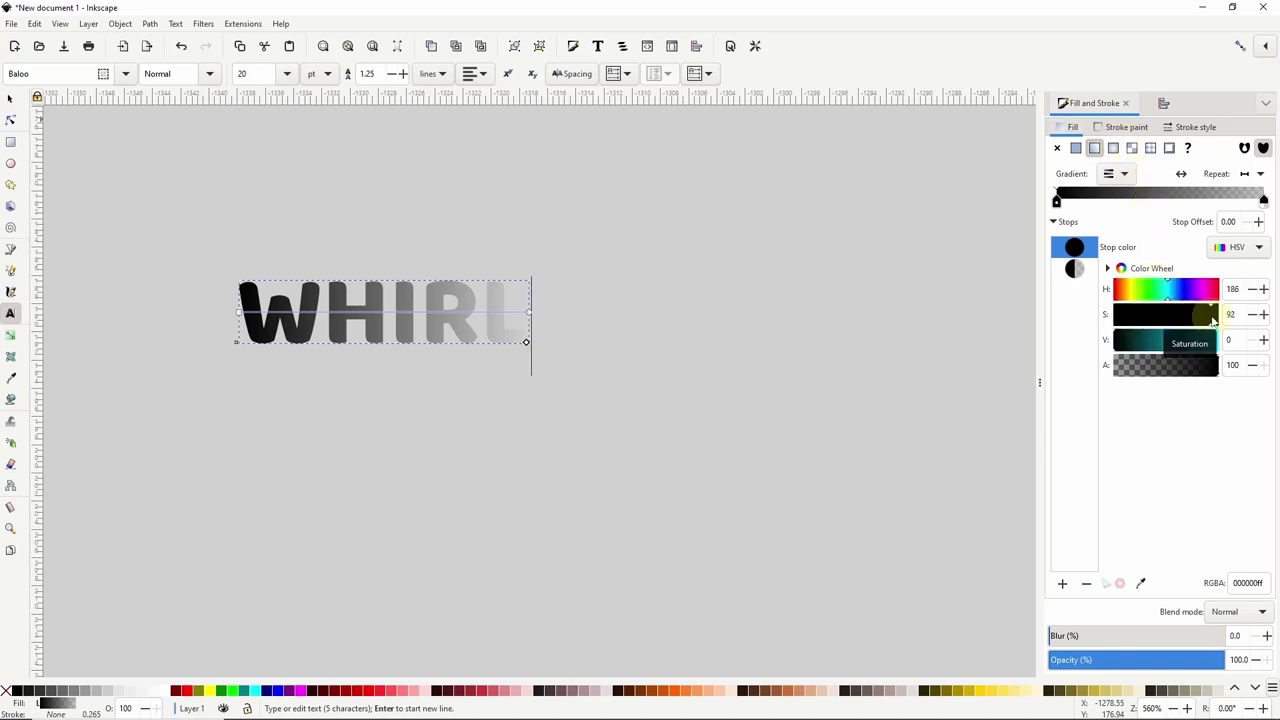
click(1217, 340)
Step: Make the end stop fully opaque violet (ca00ffff), then duplicate the WHIRL text
click(1074, 268)
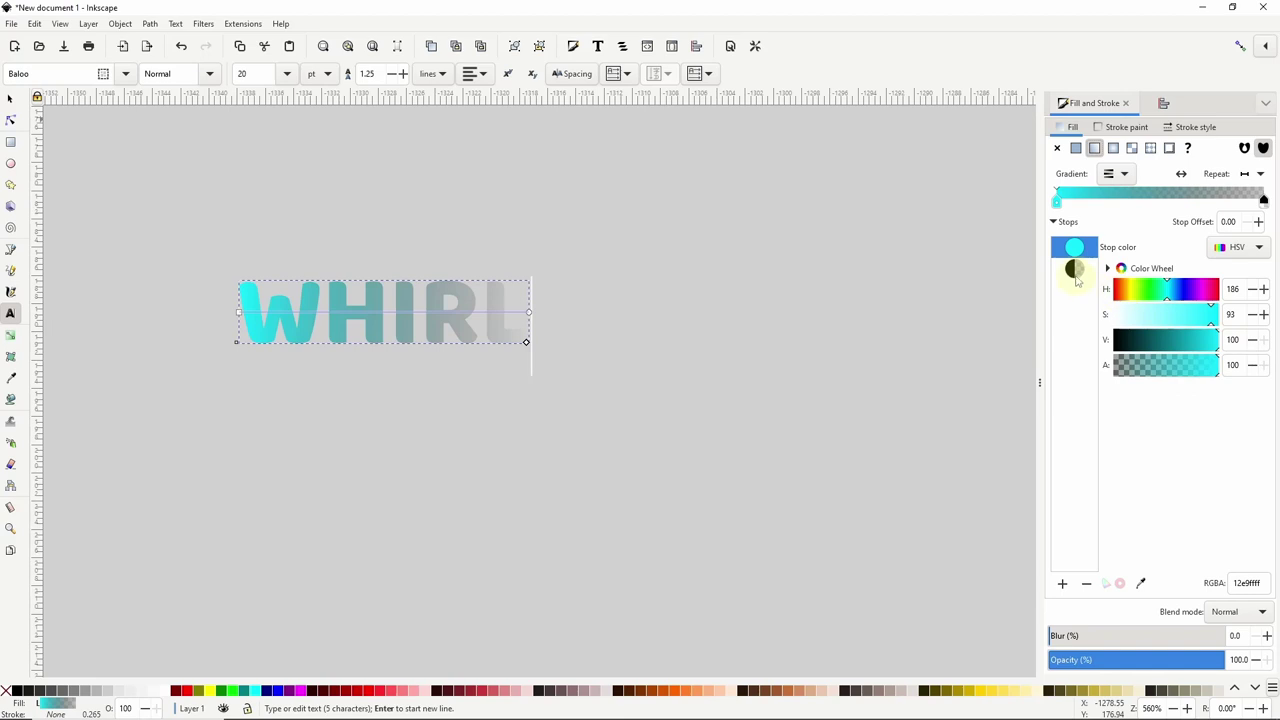
drag(1151, 366, 1234, 363)
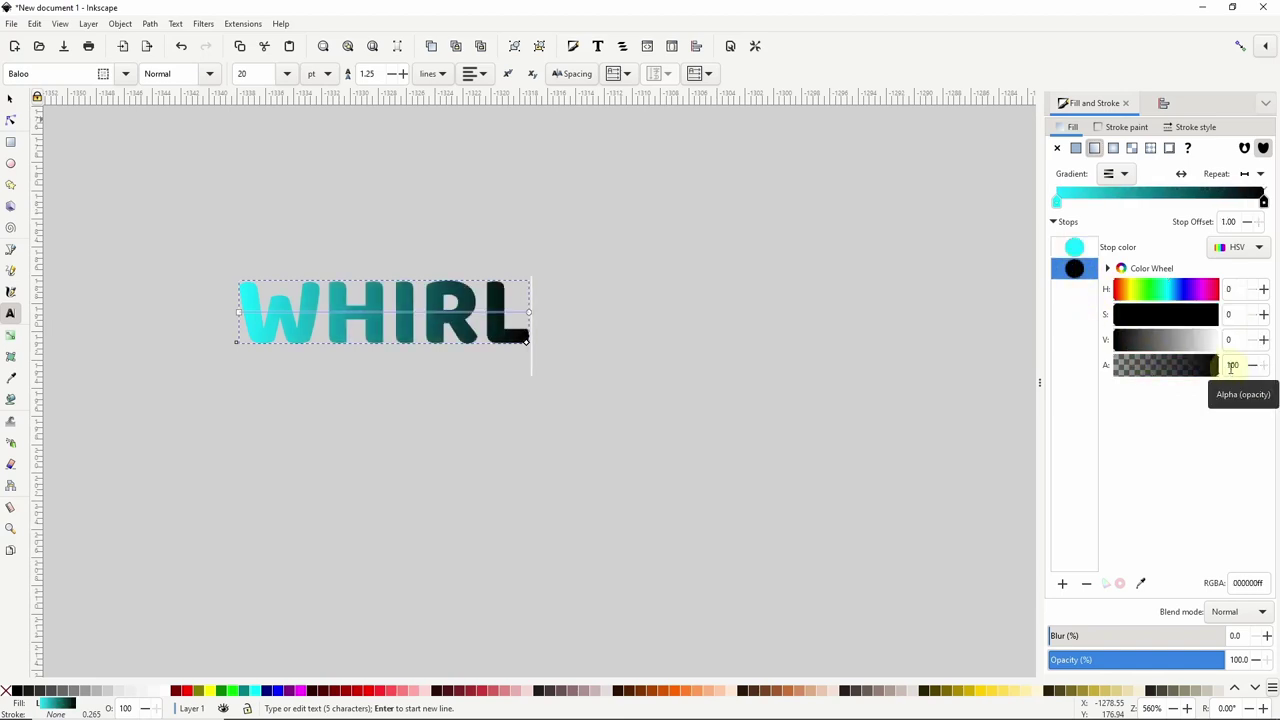
click(1175, 295)
drag(1175, 298, 1196, 295)
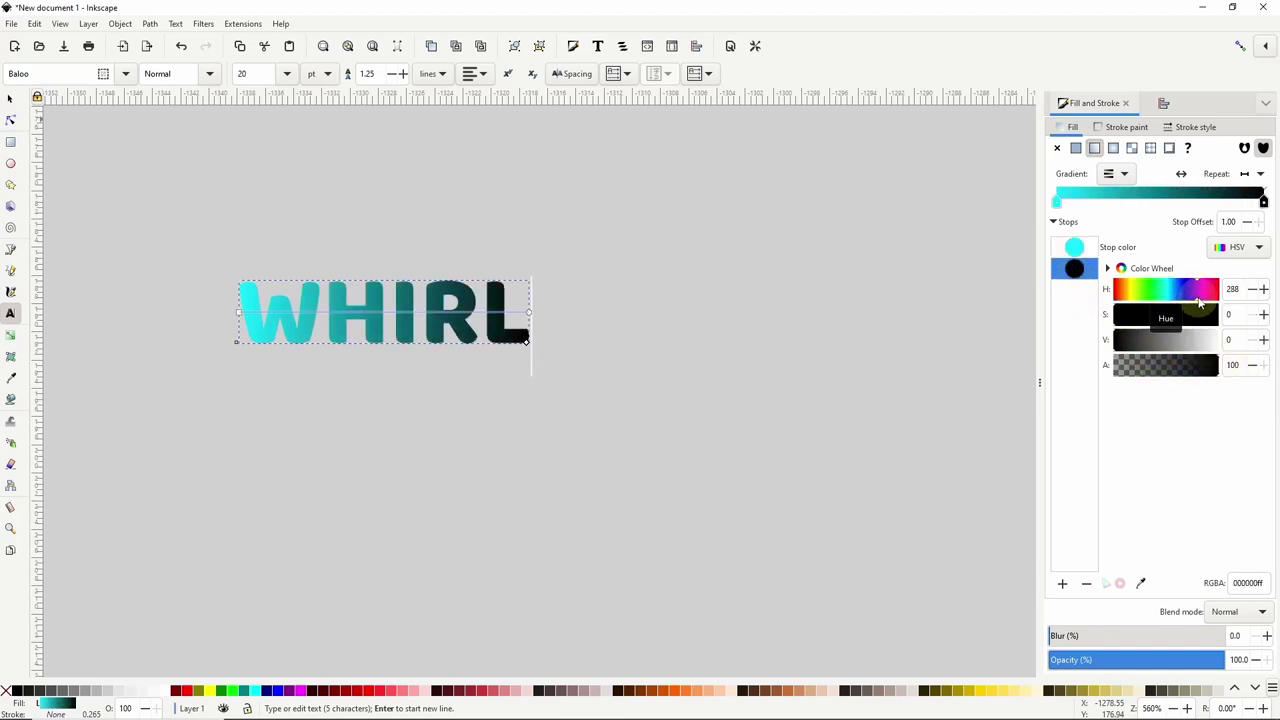
click(1217, 316)
click(1217, 340)
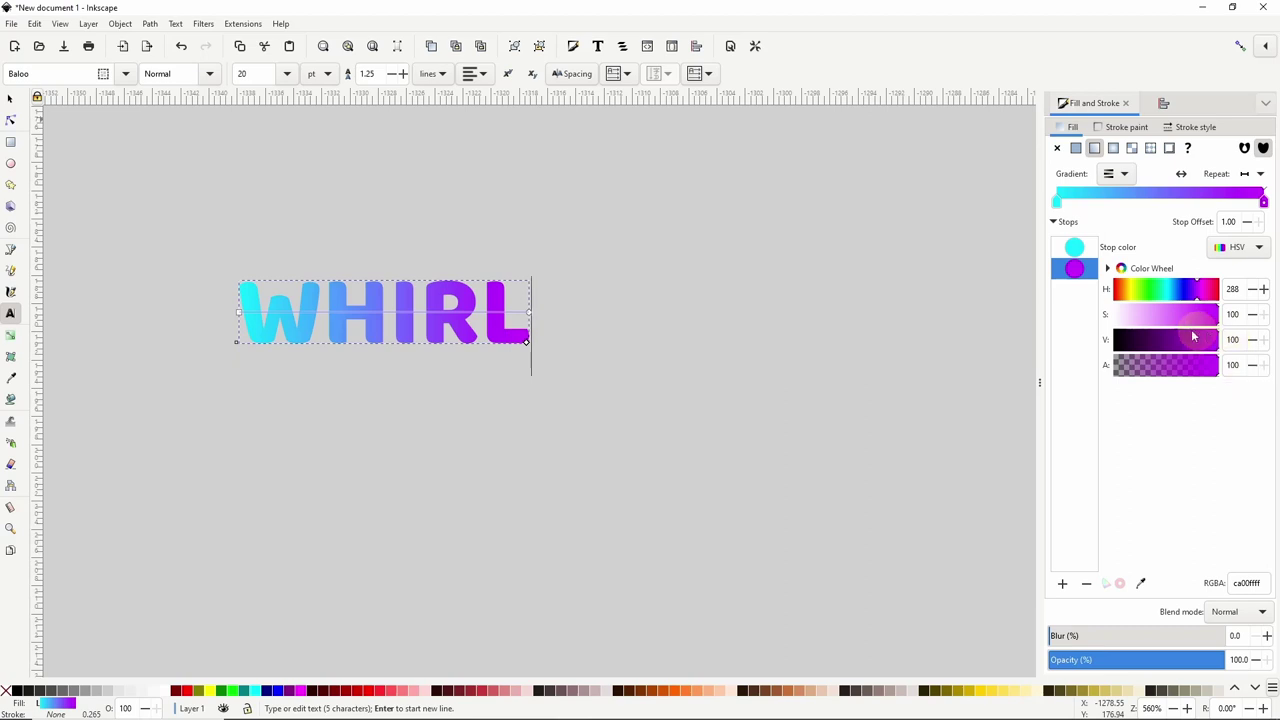
click(10, 98)
key(ctrl+d)
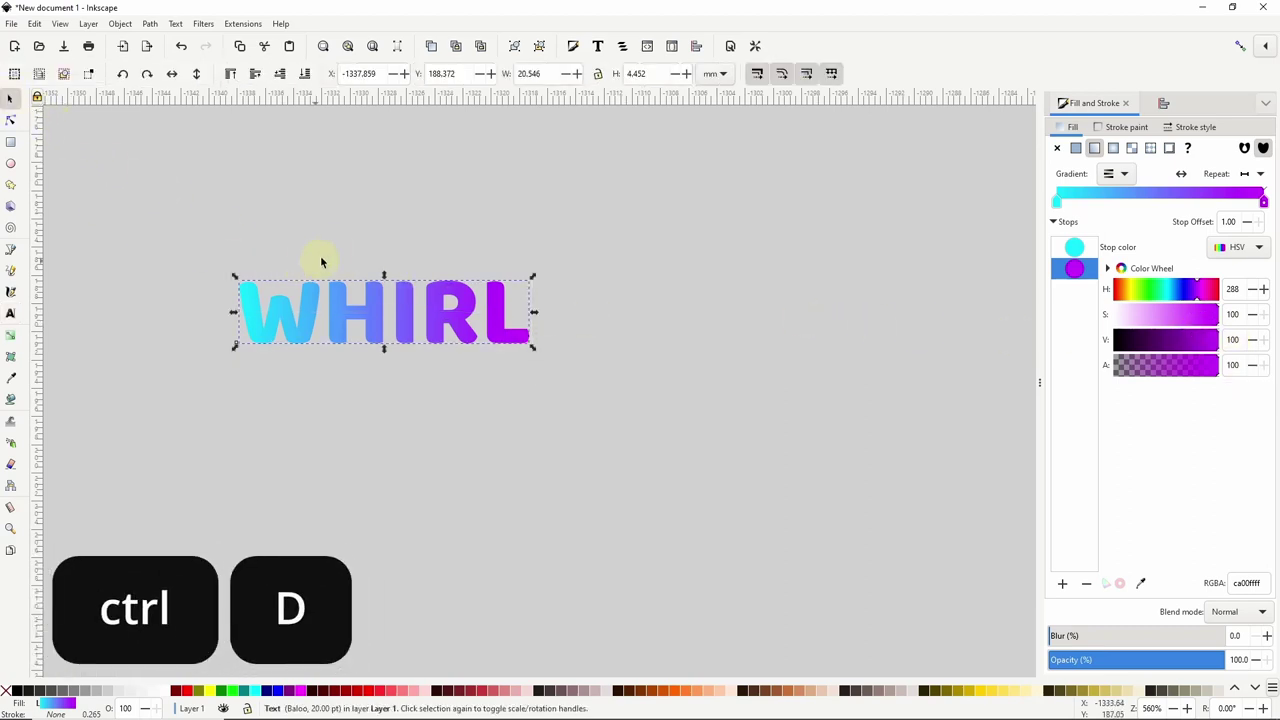
Step: Stack four WHIRL rows vertically and distribute them evenly by their bottom edges
drag(371, 316, 385, 400)
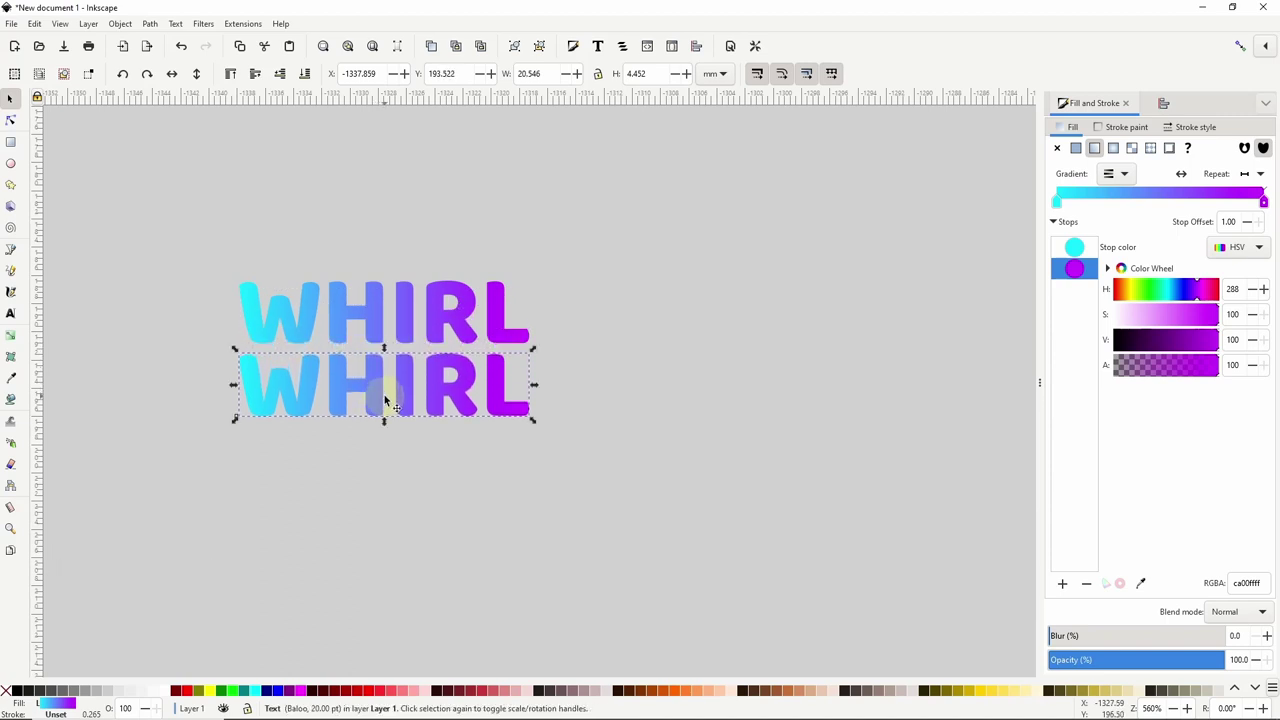
drag(220, 234, 578, 462)
key(ctrl+d)
drag(457, 400, 487, 546)
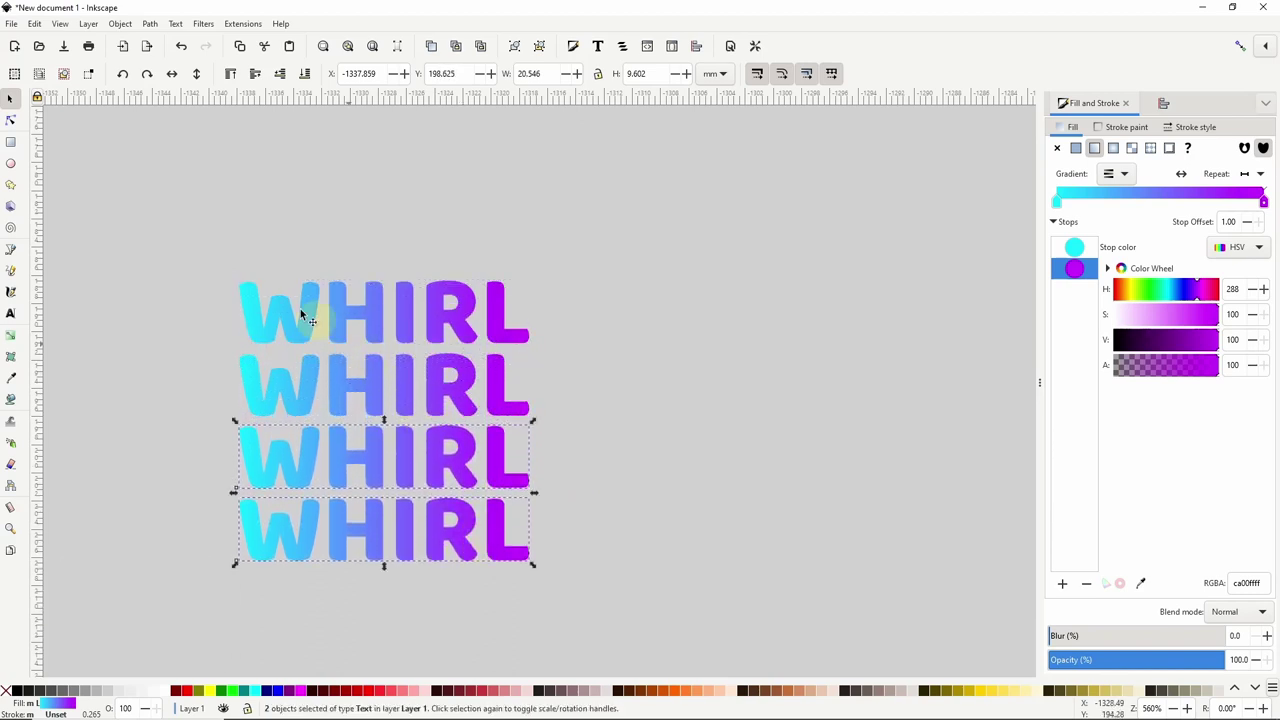
drag(238, 342, 601, 603)
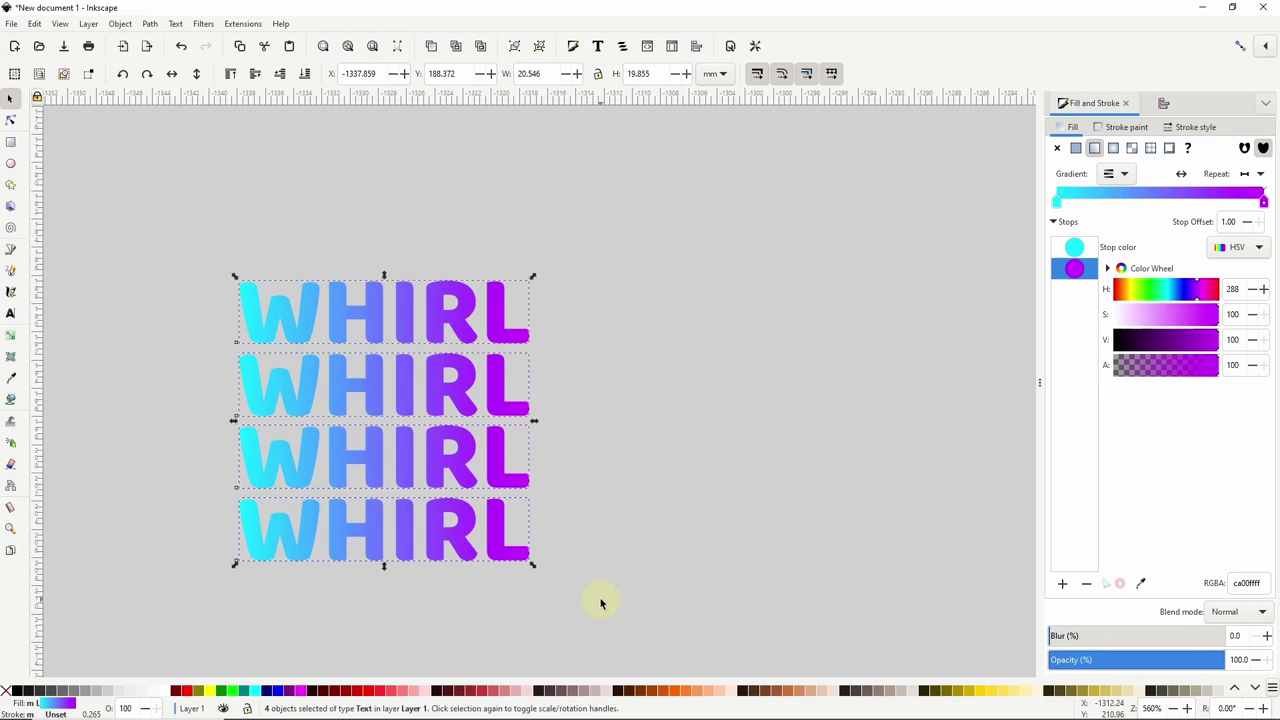
click(1160, 105)
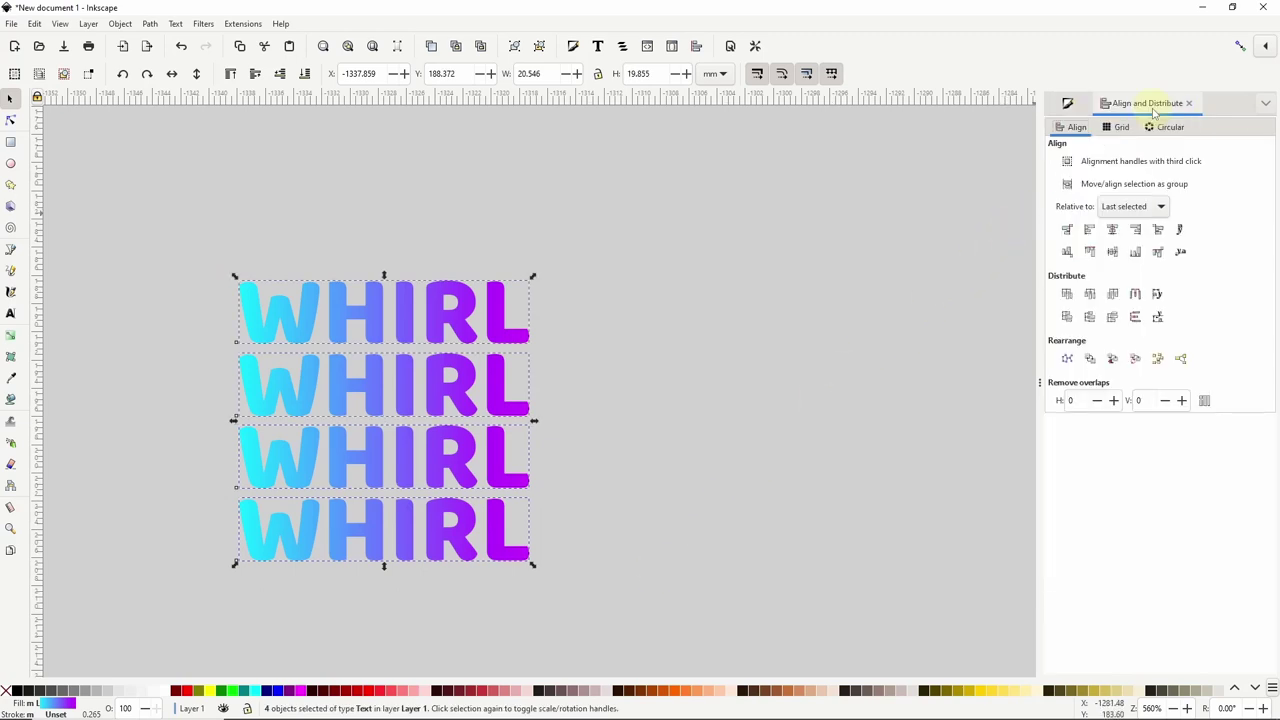
click(1113, 317)
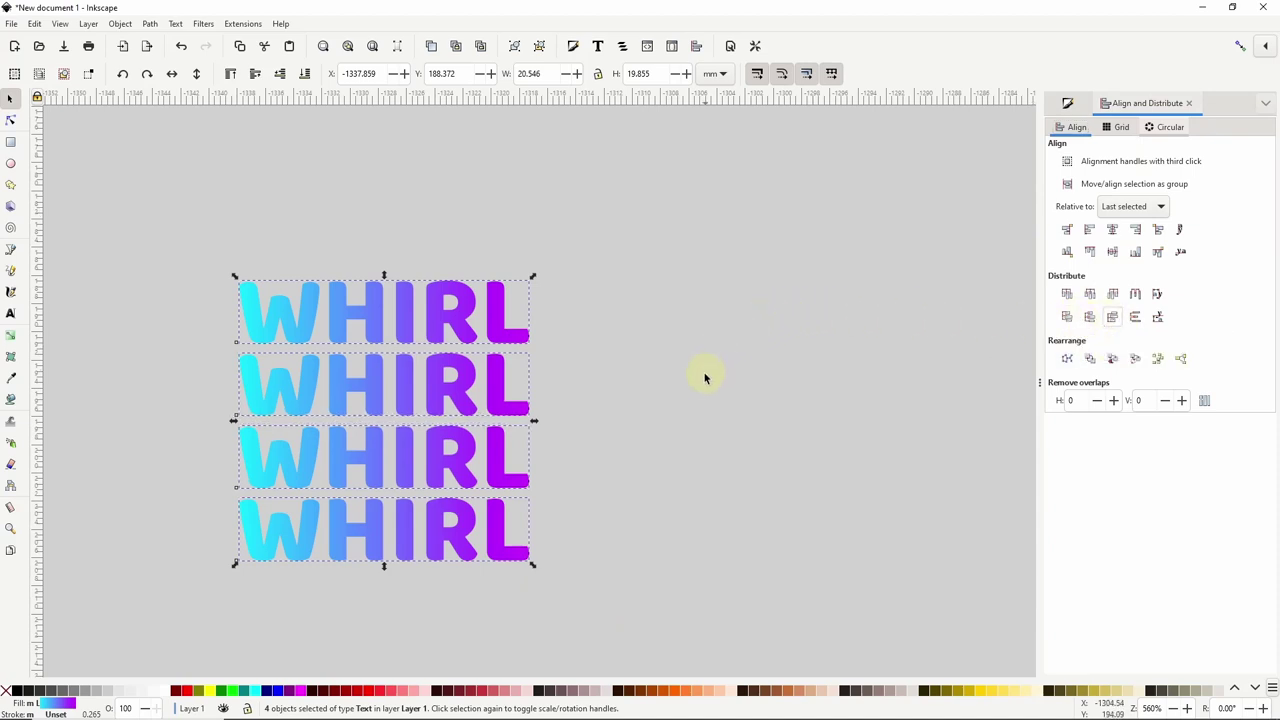
Step: Convert the four rows to paths and ungroup them into 20 letter shapes
click(151, 26)
click(160, 40)
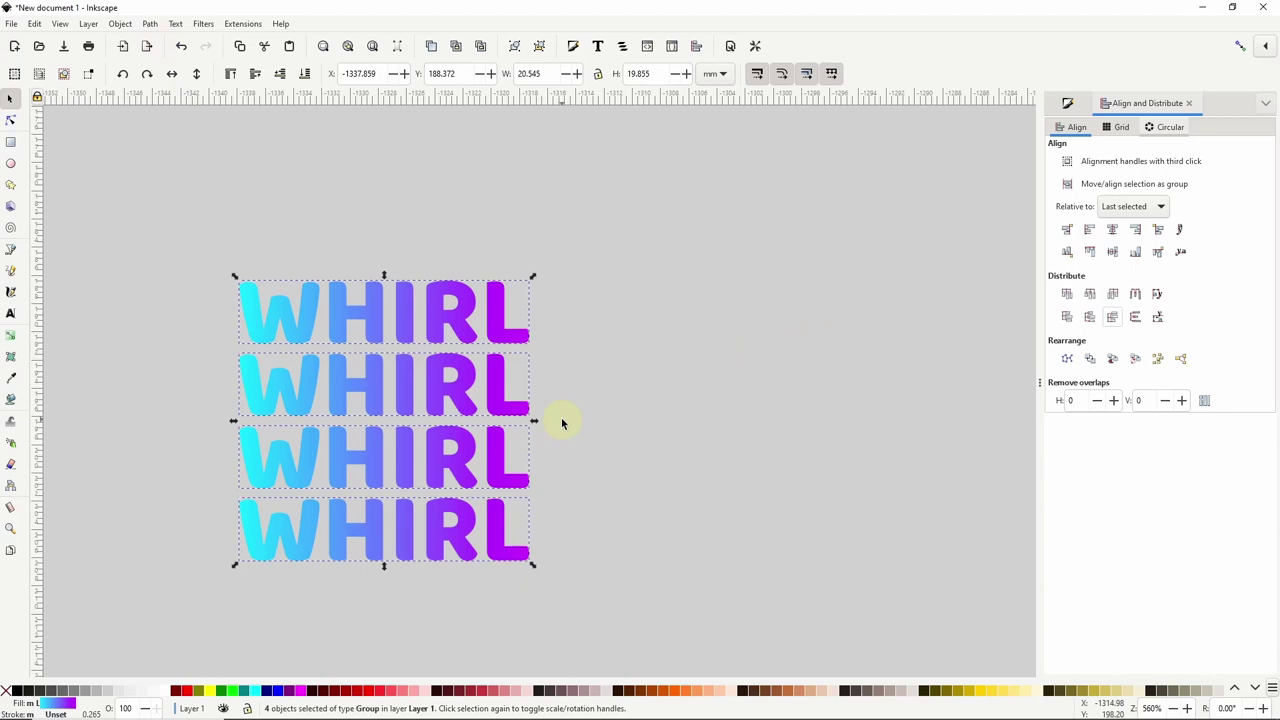
key(ctrl+shift+g)
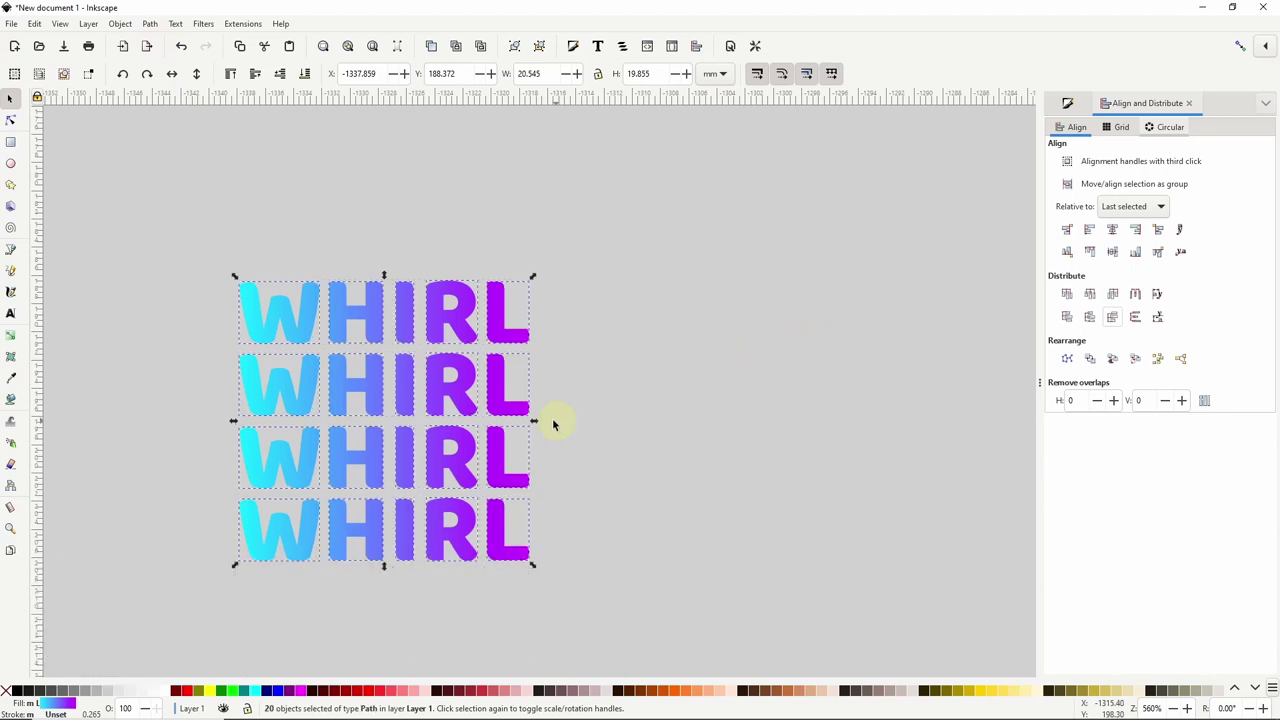
Step: Insert new nodes repeatedly on all 20 letter paths until they total 9600, then zoom to selection
click(10, 120)
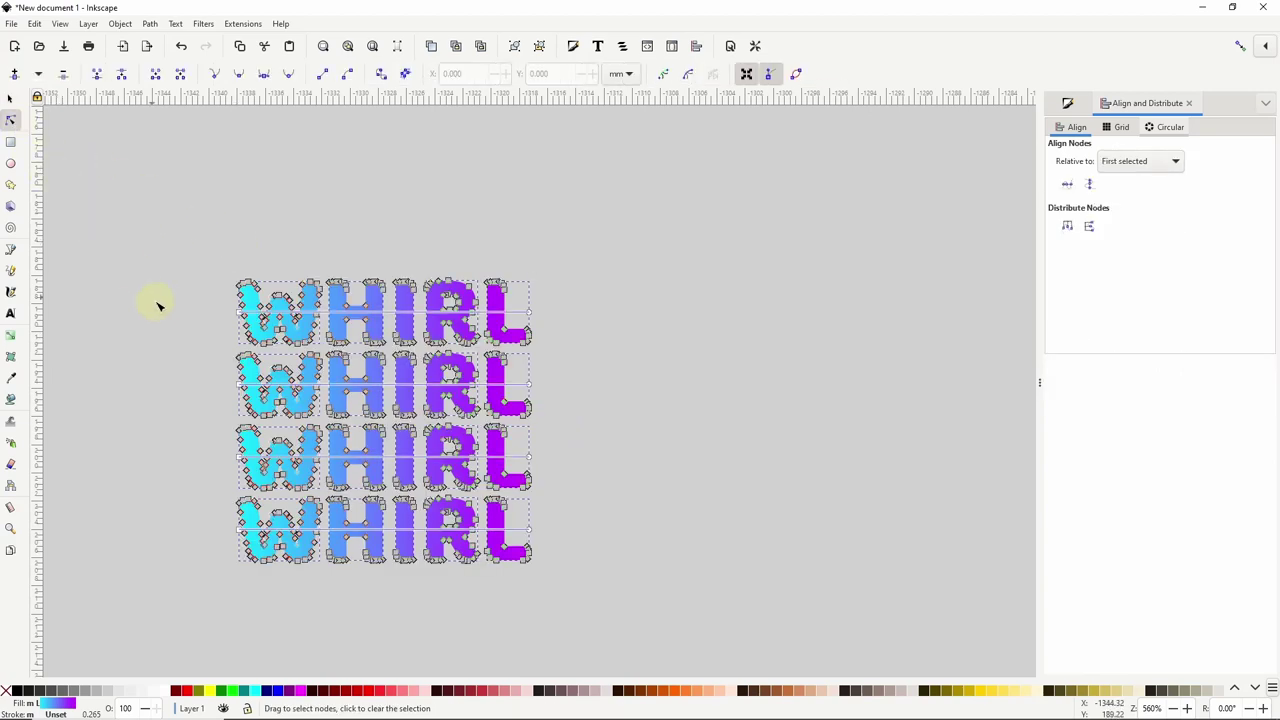
key(ctrl+a)
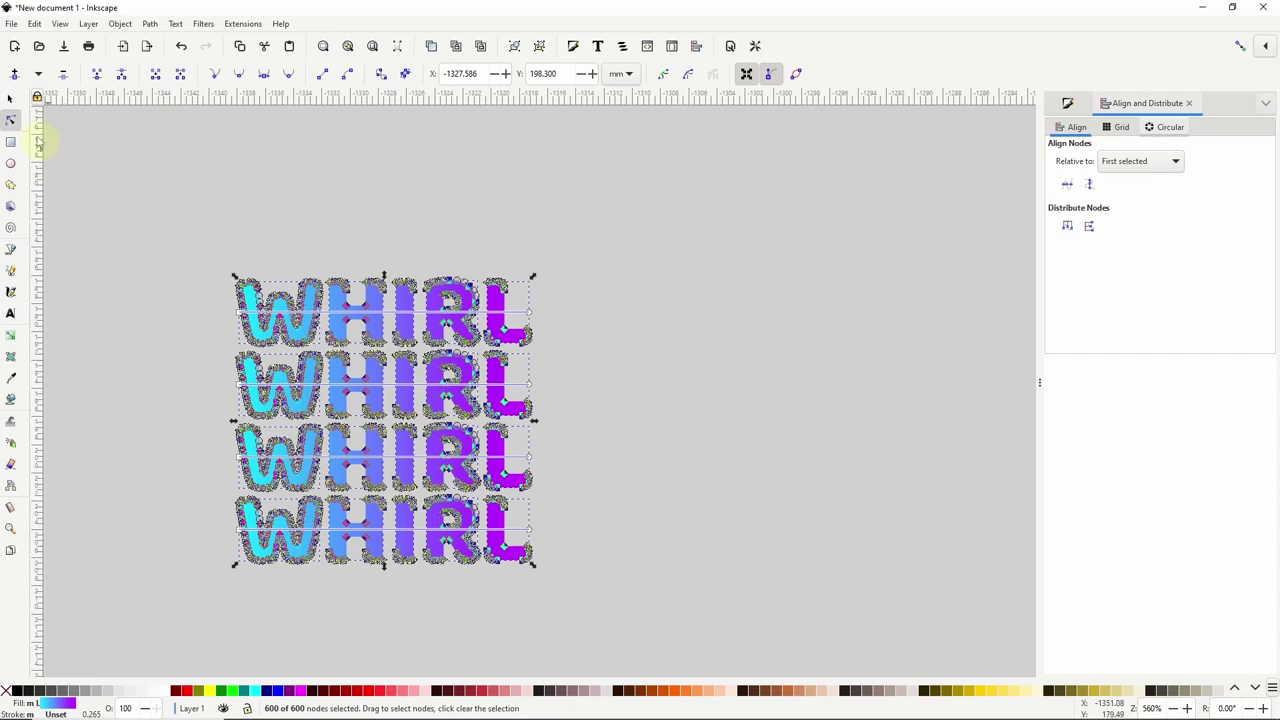
click(14, 74)
click(14, 75)
click(14, 75)
click(14, 75)
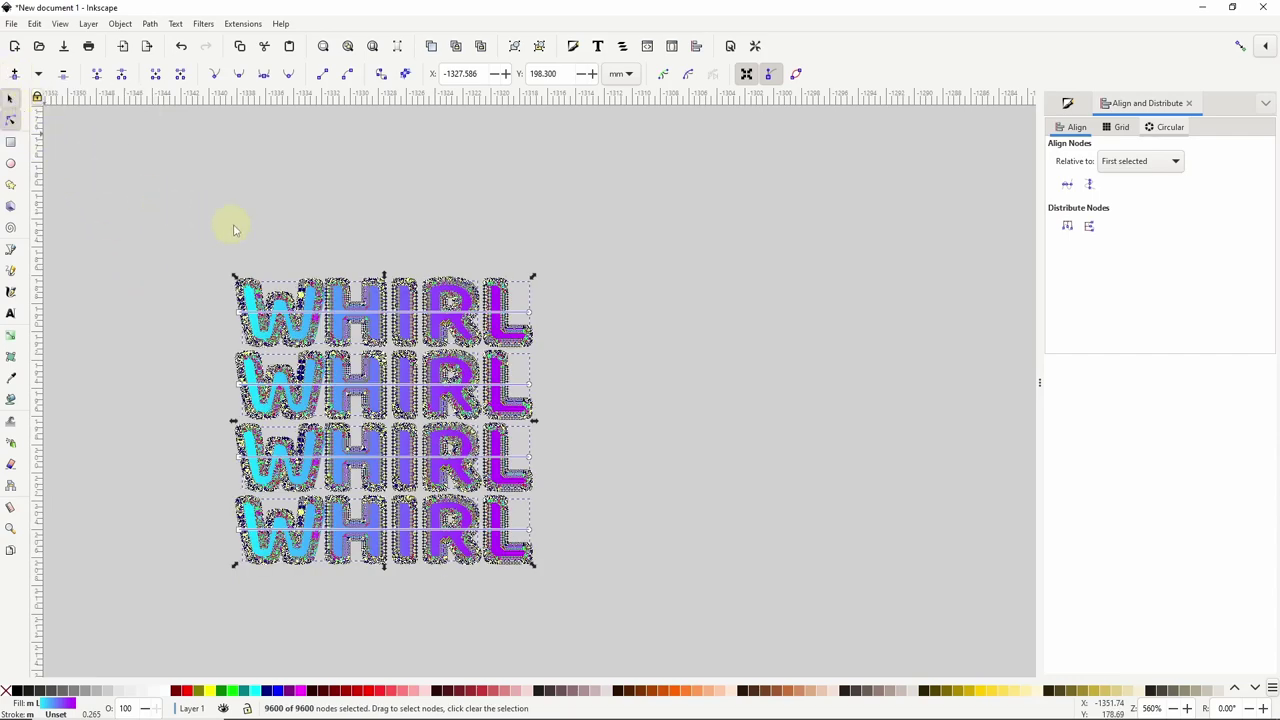
key(s)
key(3)
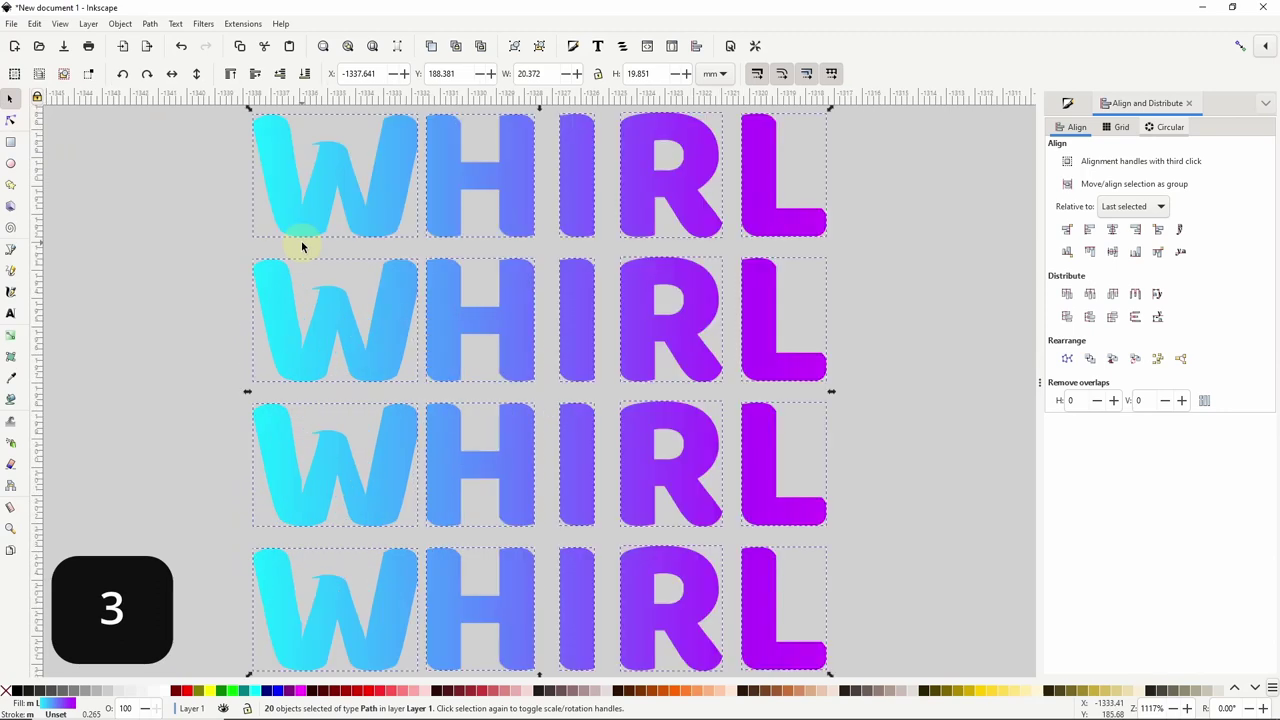
Step: Apply Whirl at 100.0 clockwise to the letters, then rotate the spiral a quarter turn counter-clockwise
click(248, 24)
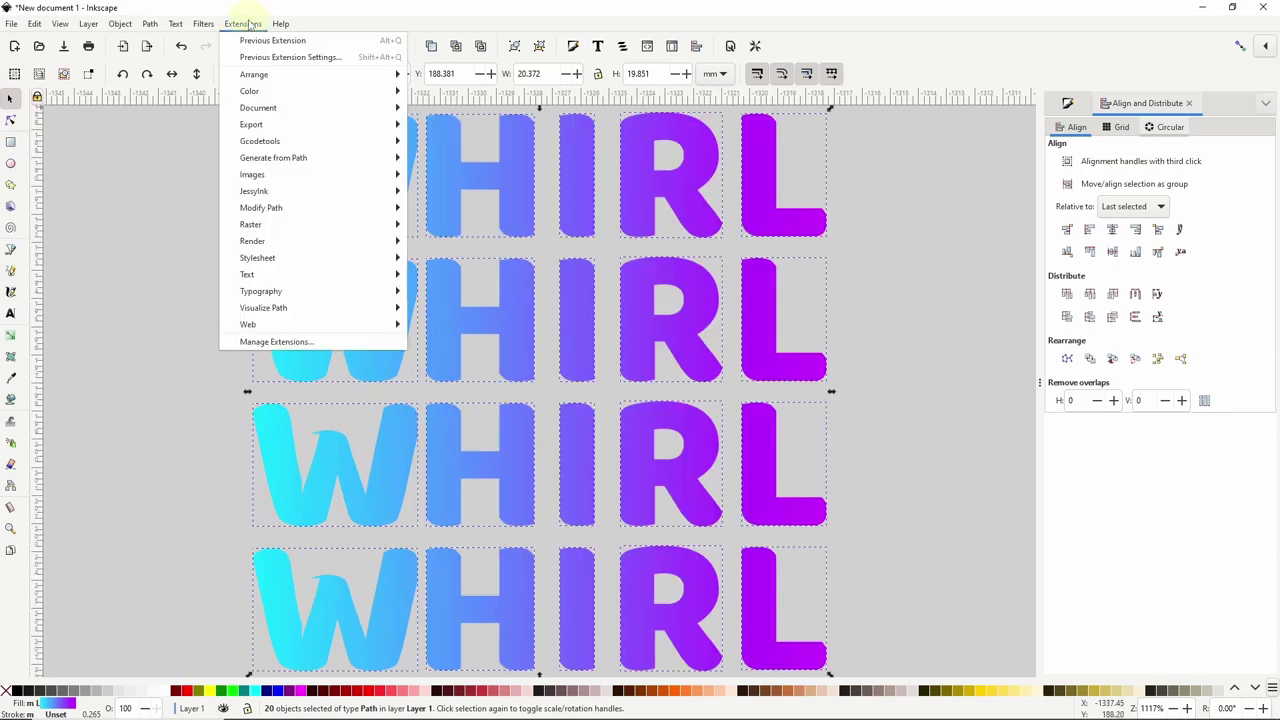
mouse_move(271, 207)
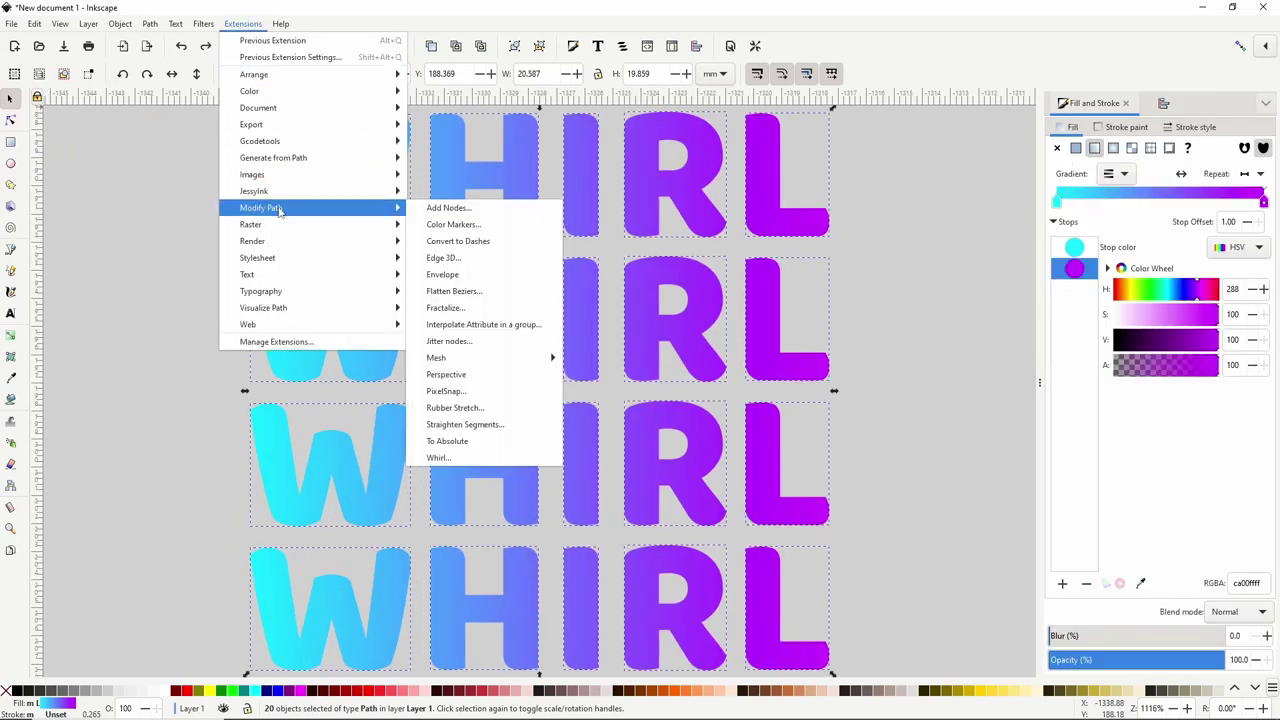
click(458, 457)
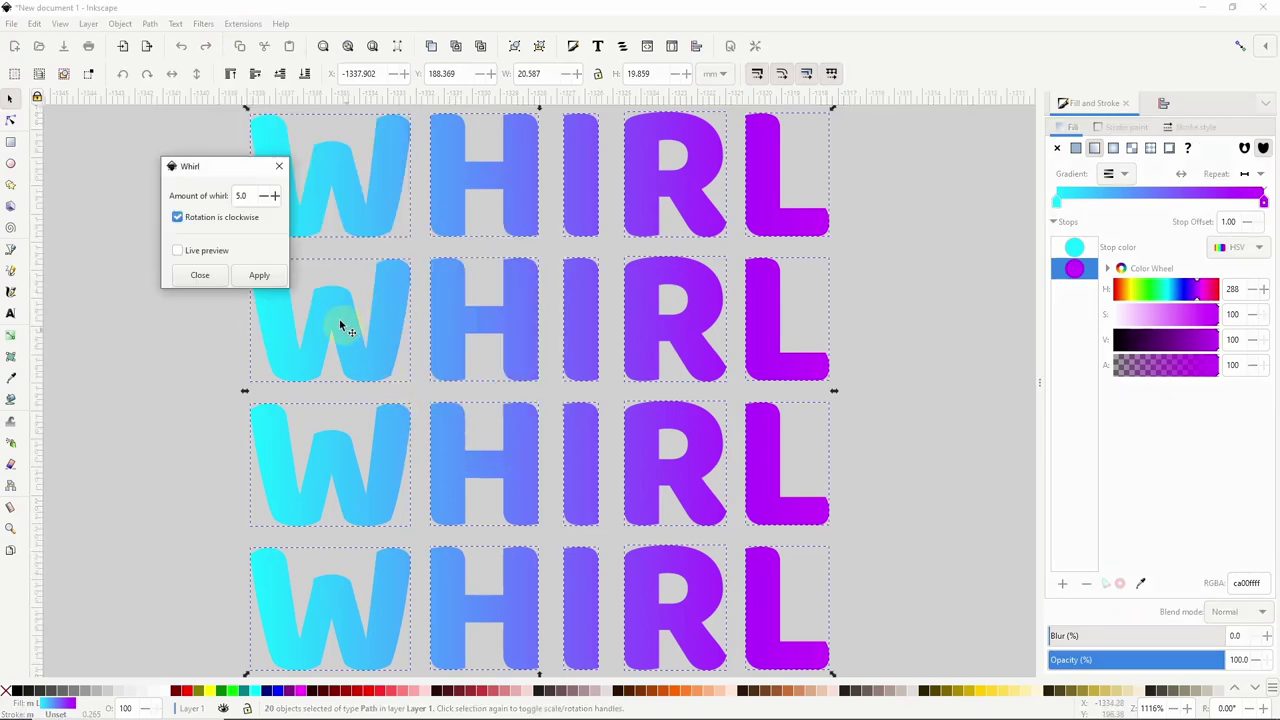
click(217, 255)
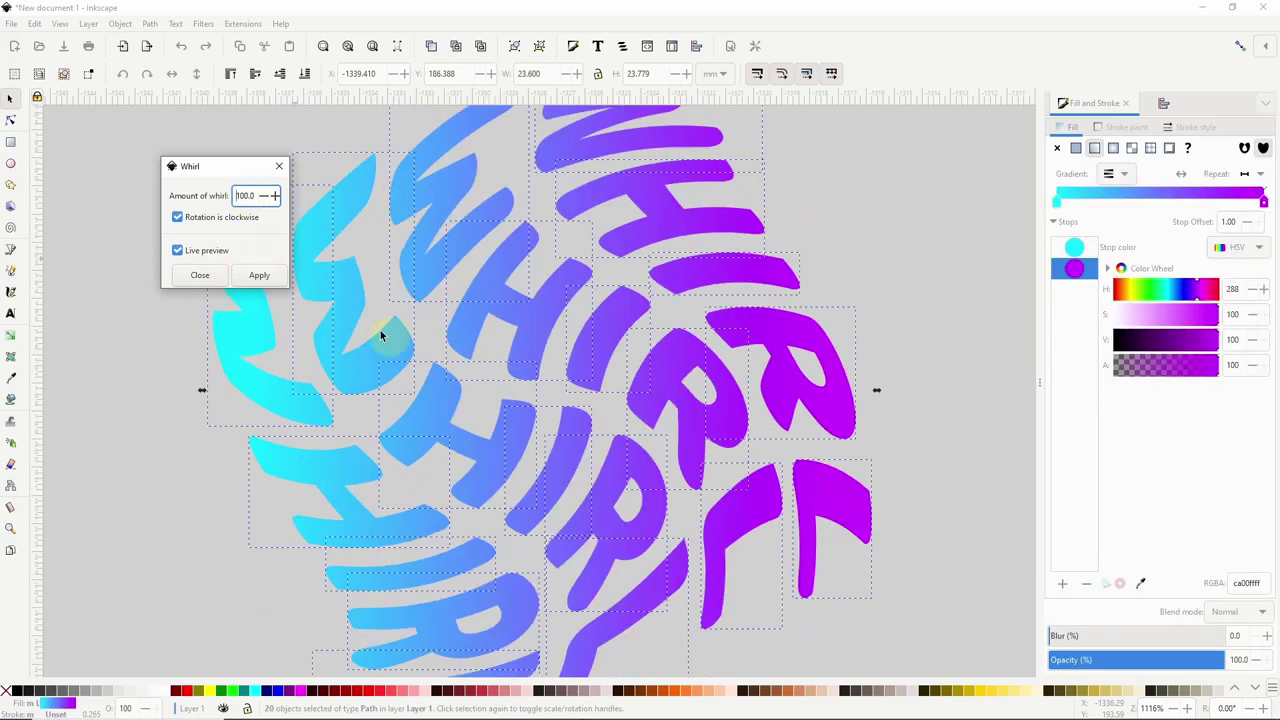
click(205, 276)
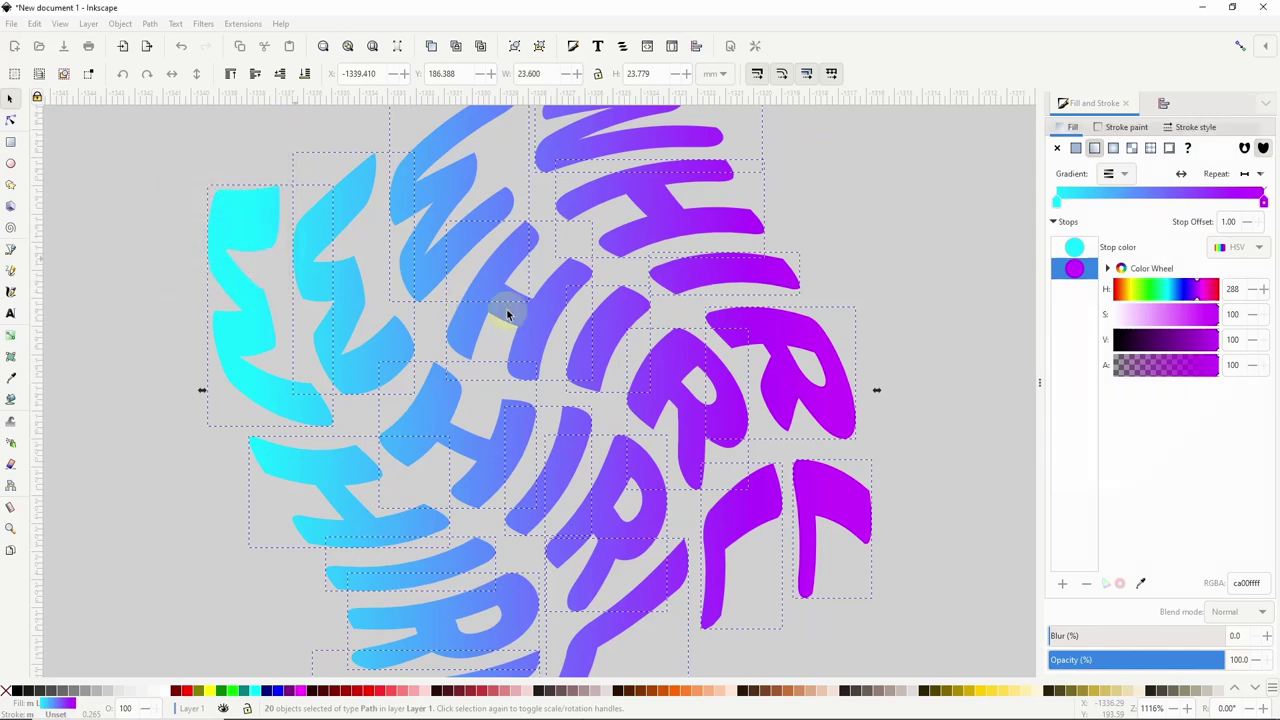
ctrl+scroll(507, 315, down, 2)
drag(720, 187, 278, 188)
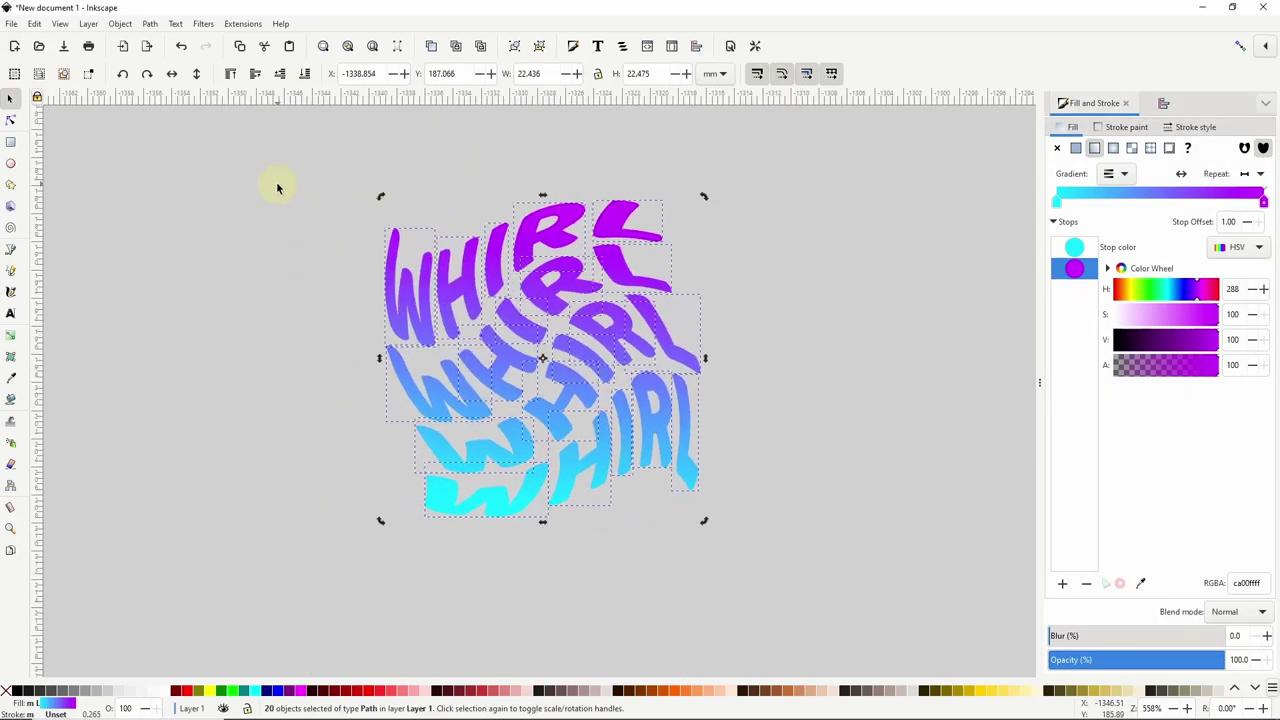